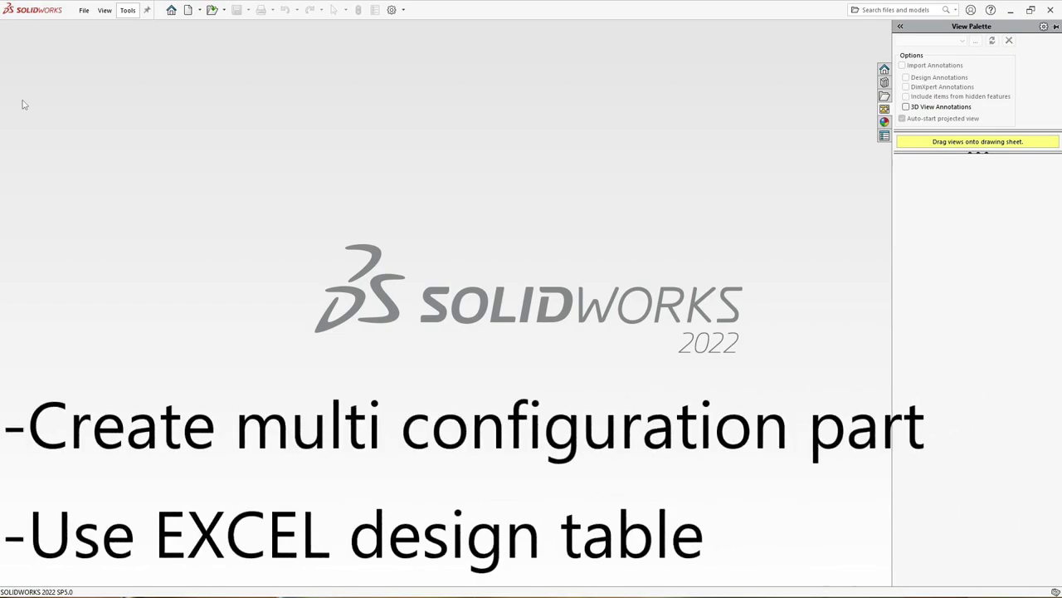
Create a new blank part document, Part1, from the Part template.
click(84, 14)
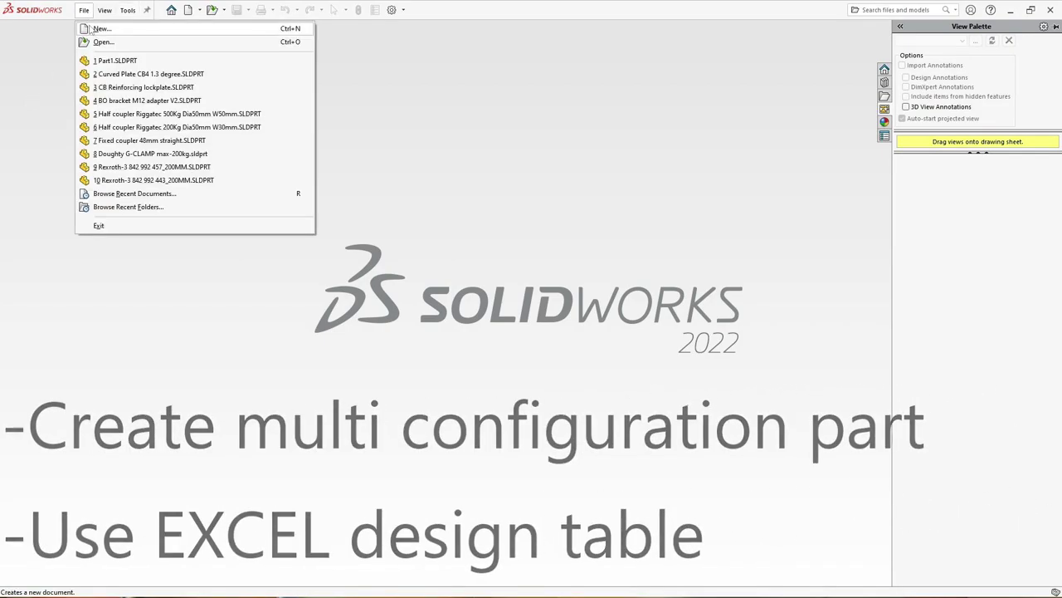
click(91, 29)
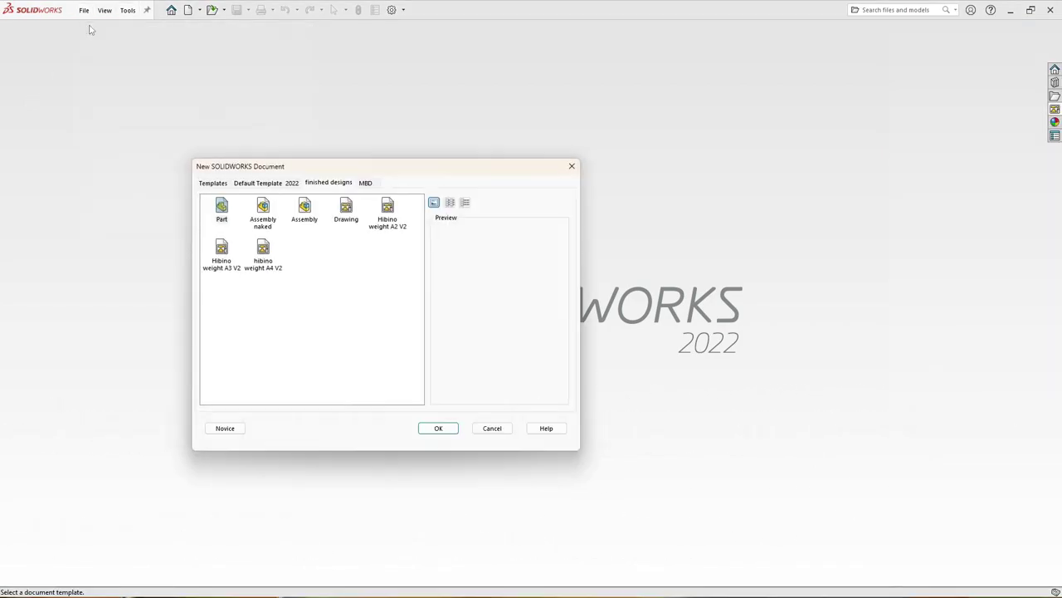
click(433, 436)
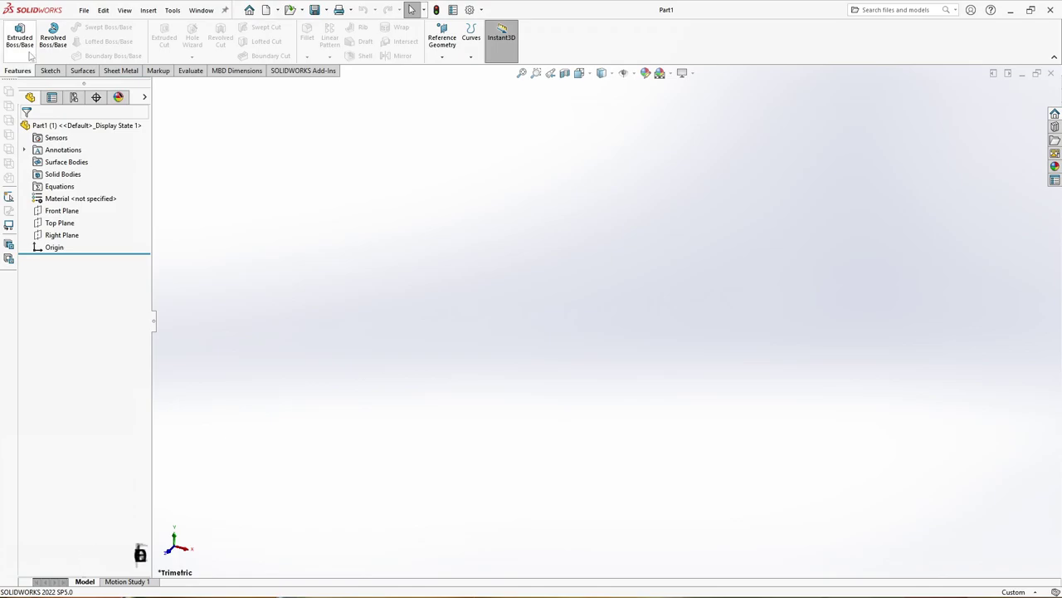
click(52, 37)
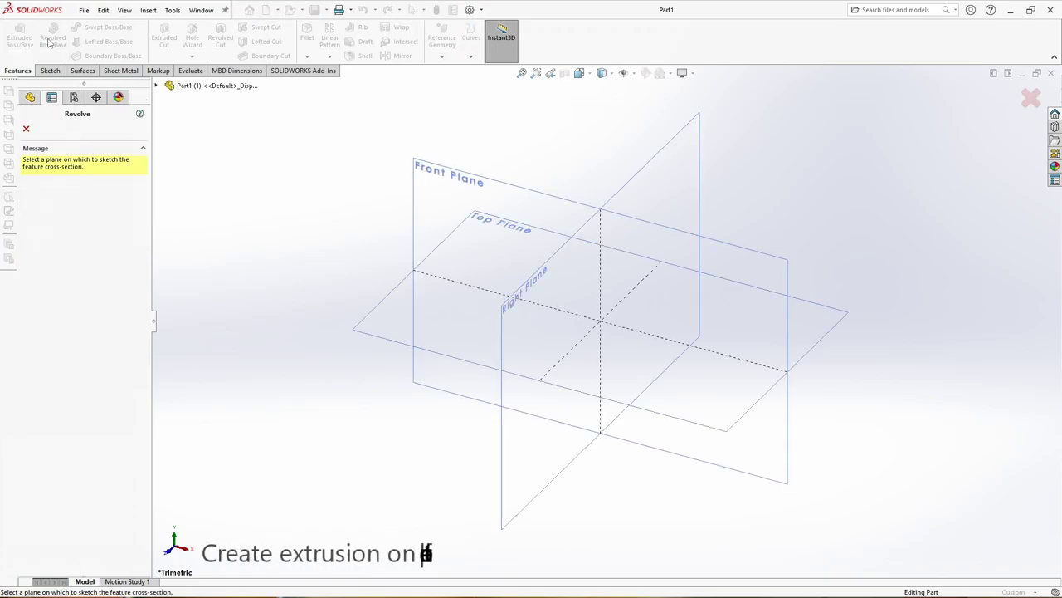
On the Front Plane, draw a closed L-shaped line profile of the bolt head and shank, starting at the origin.
click(443, 195)
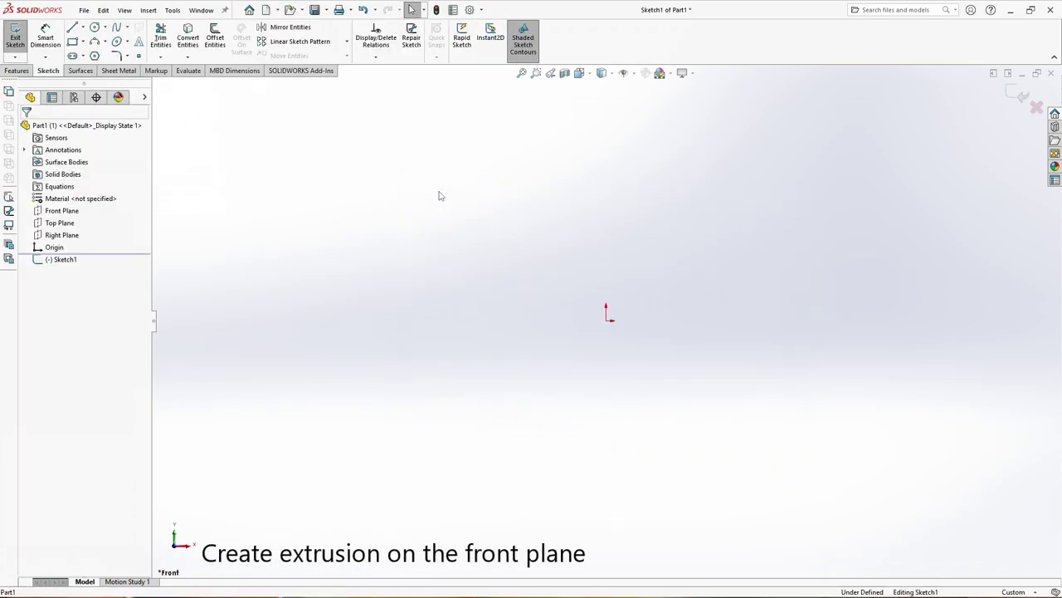
click(72, 29)
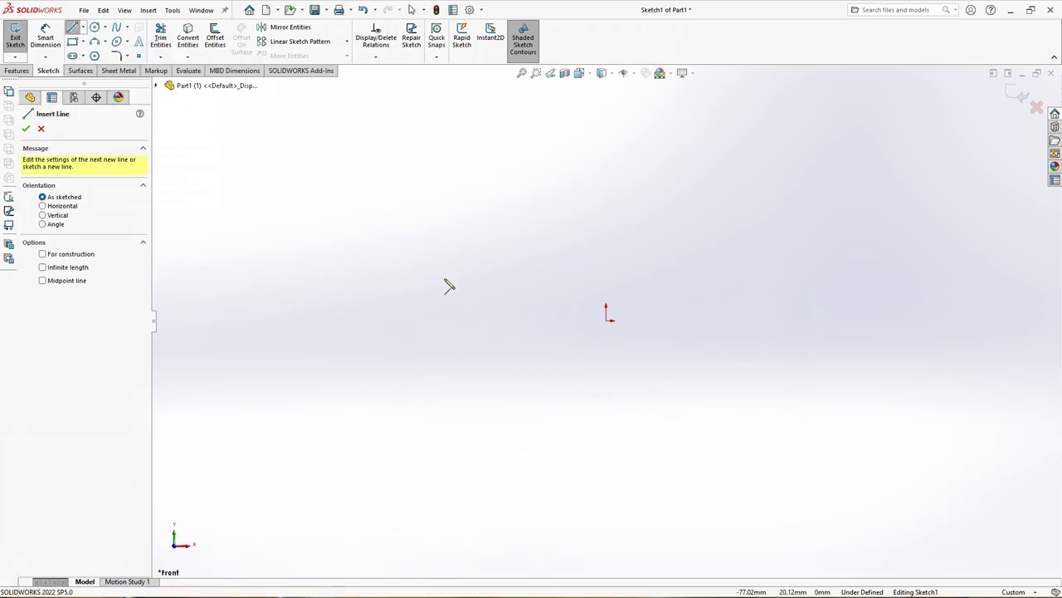
click(607, 322)
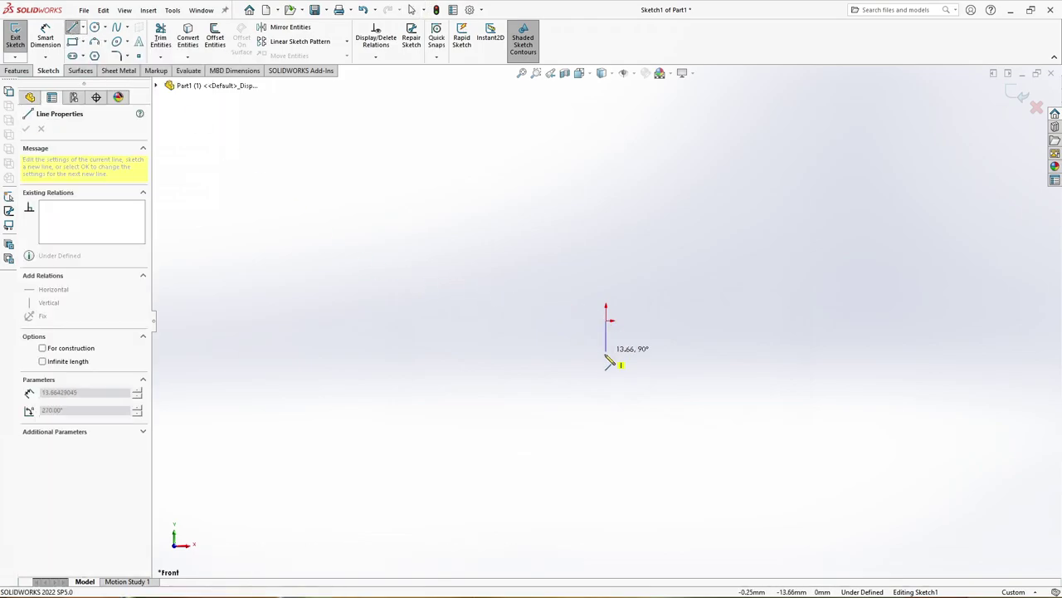
click(606, 434)
click(618, 431)
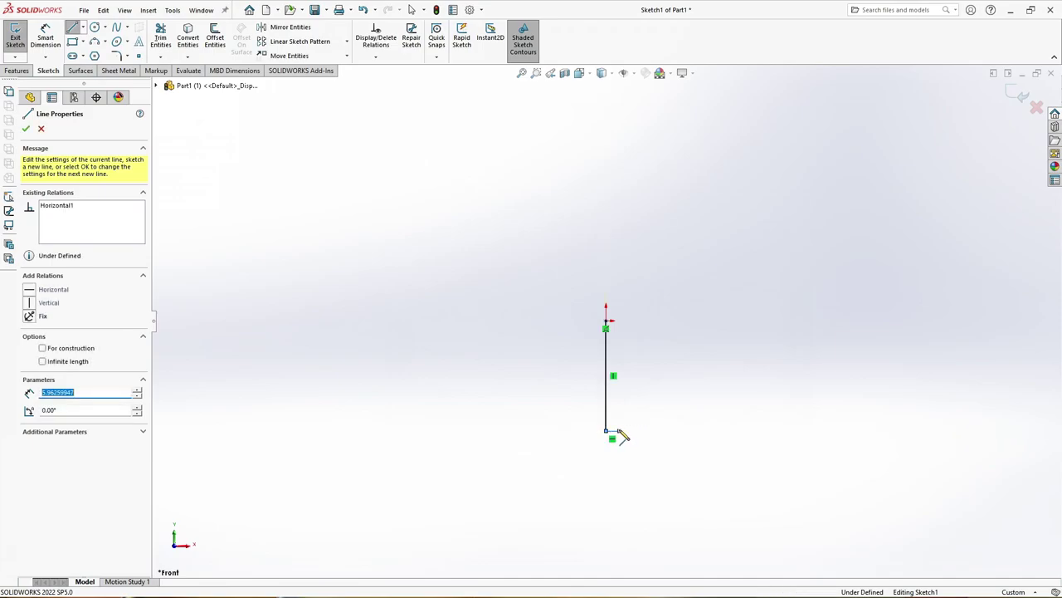
click(618, 331)
click(653, 330)
click(653, 320)
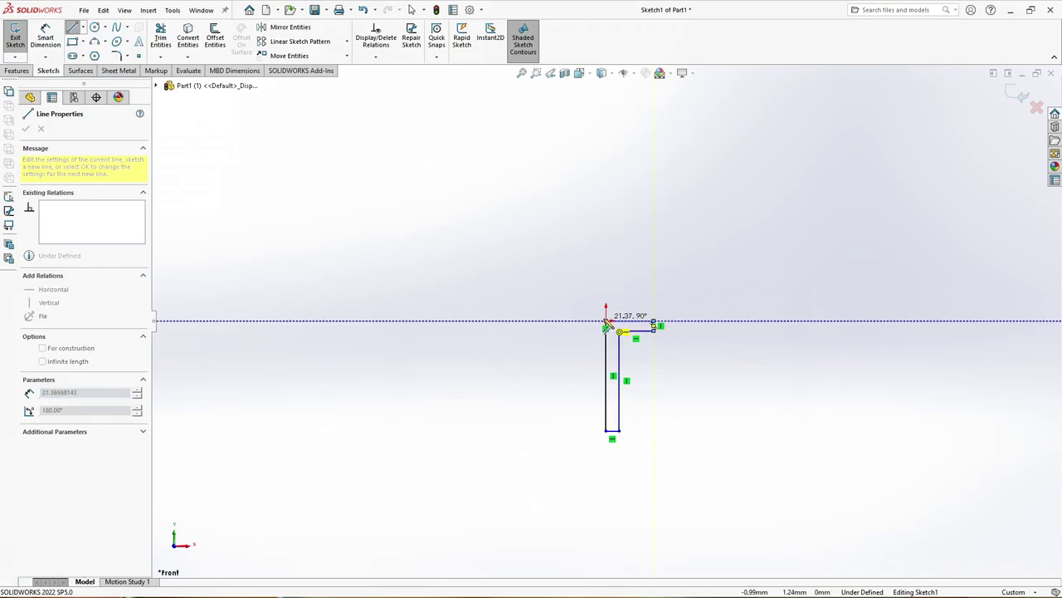
click(607, 320)
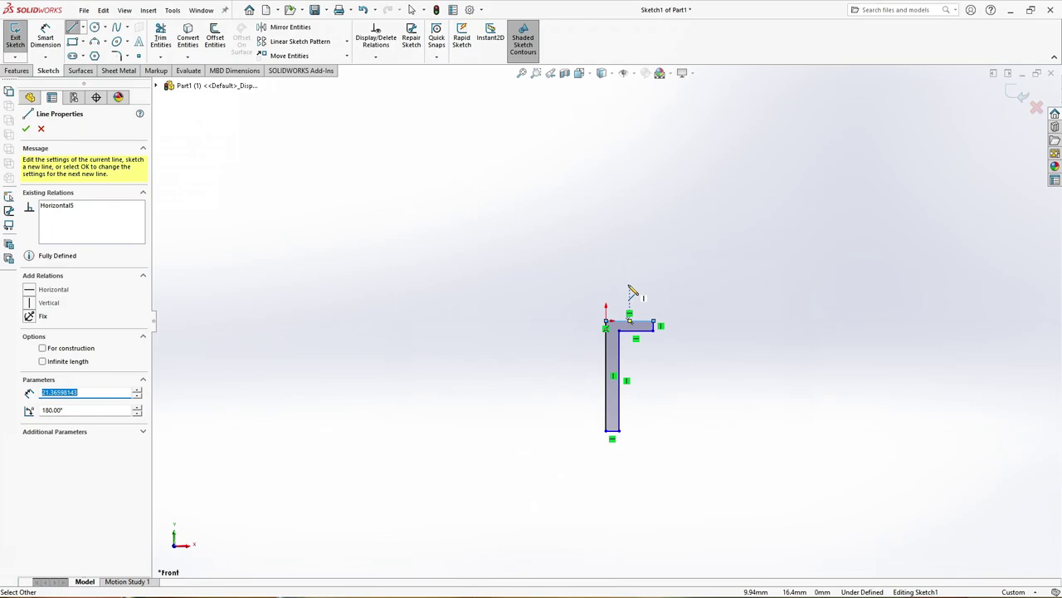
key(Escape)
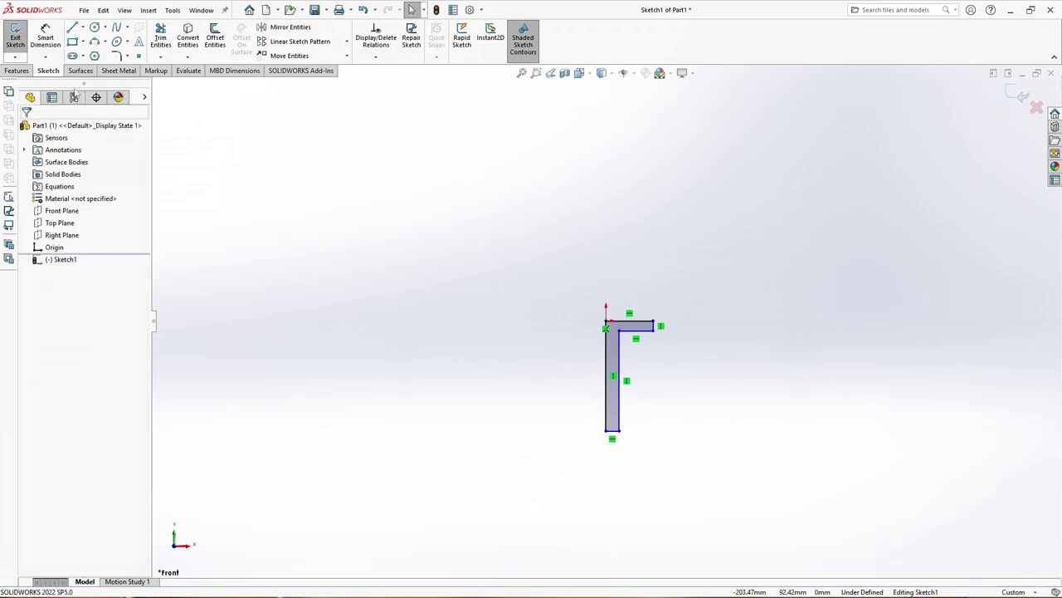
click(46, 38)
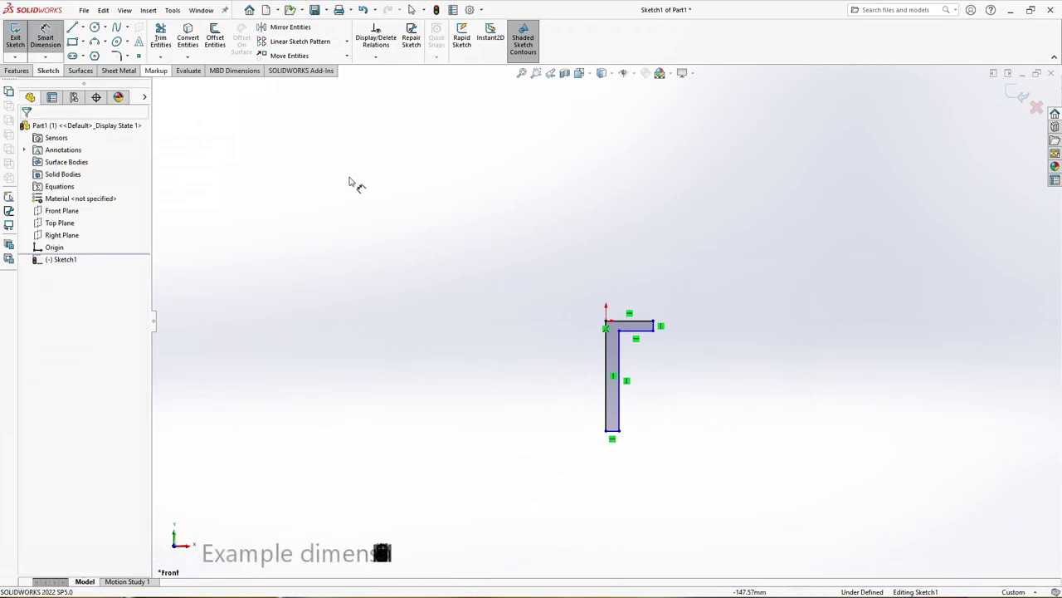
Dimension the shank: 4 mm bottom width and 35 mm inner vertical length.
click(612, 431)
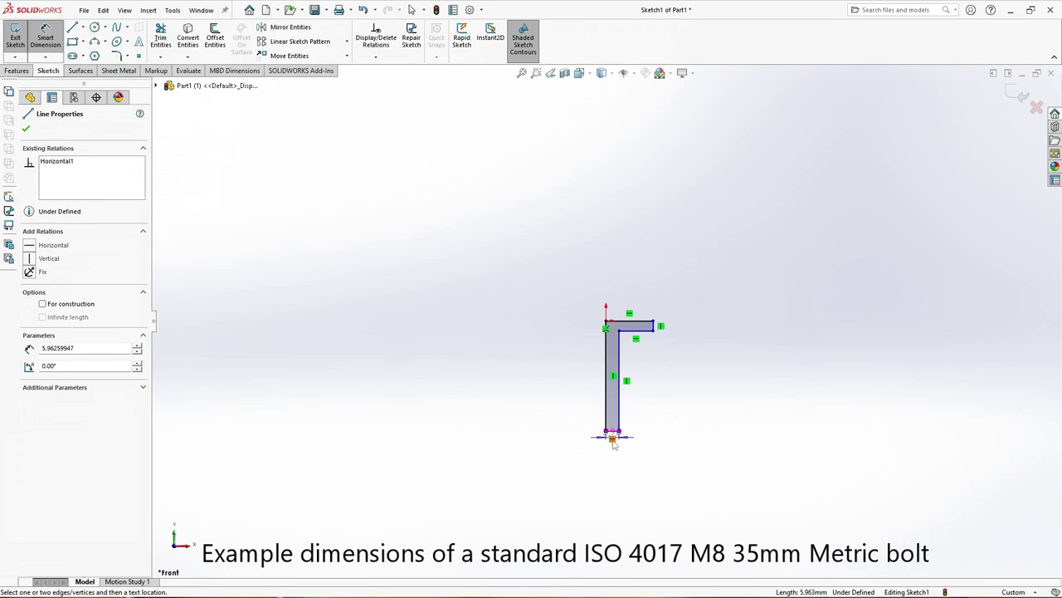
click(615, 467)
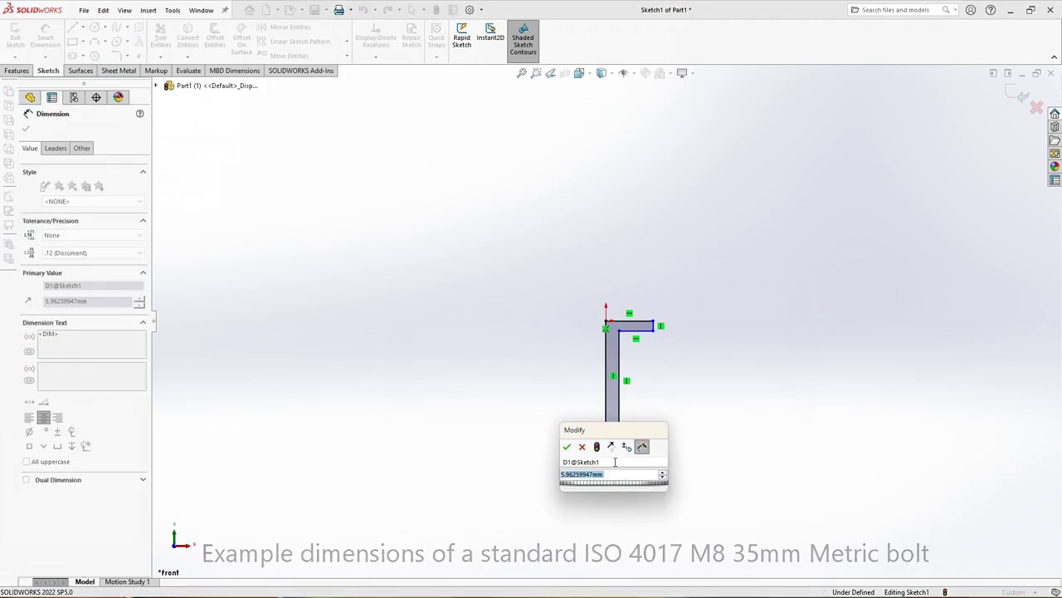
text(4.00mm)
key(Return)
key(Escape)
key(Escape)
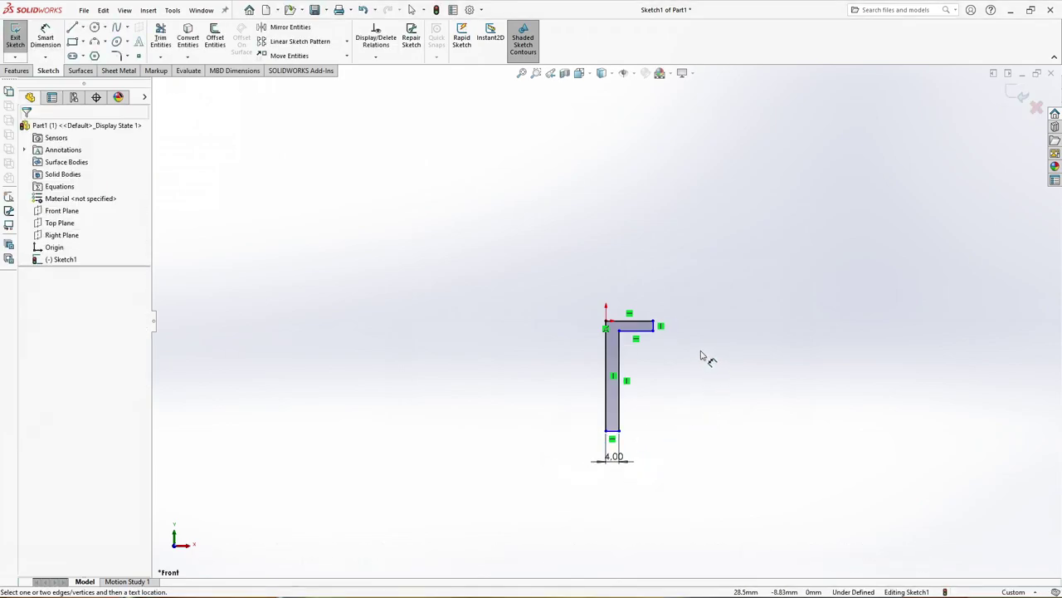
key(f)
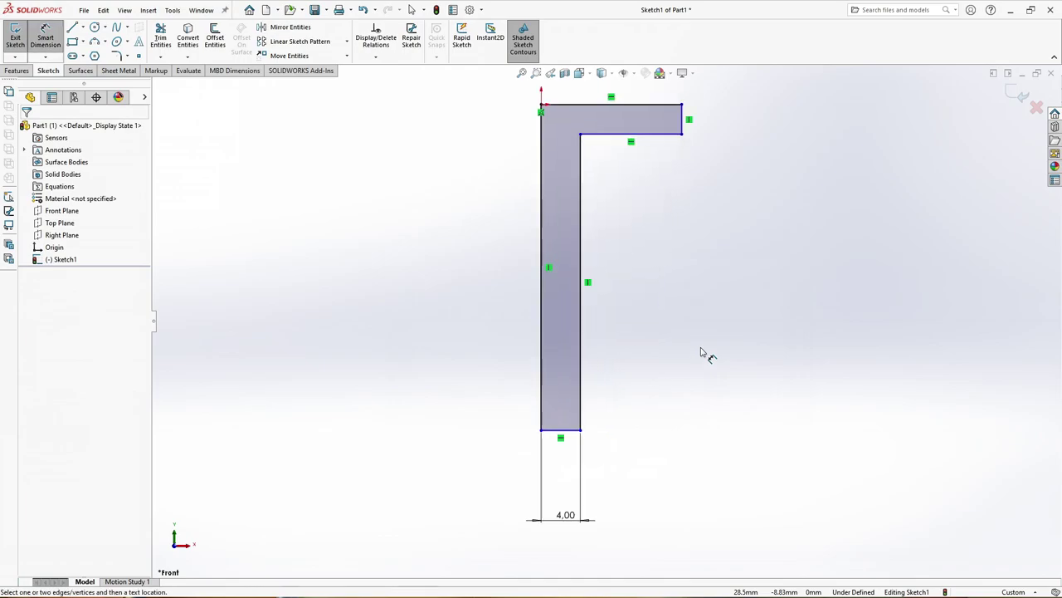
click(582, 283)
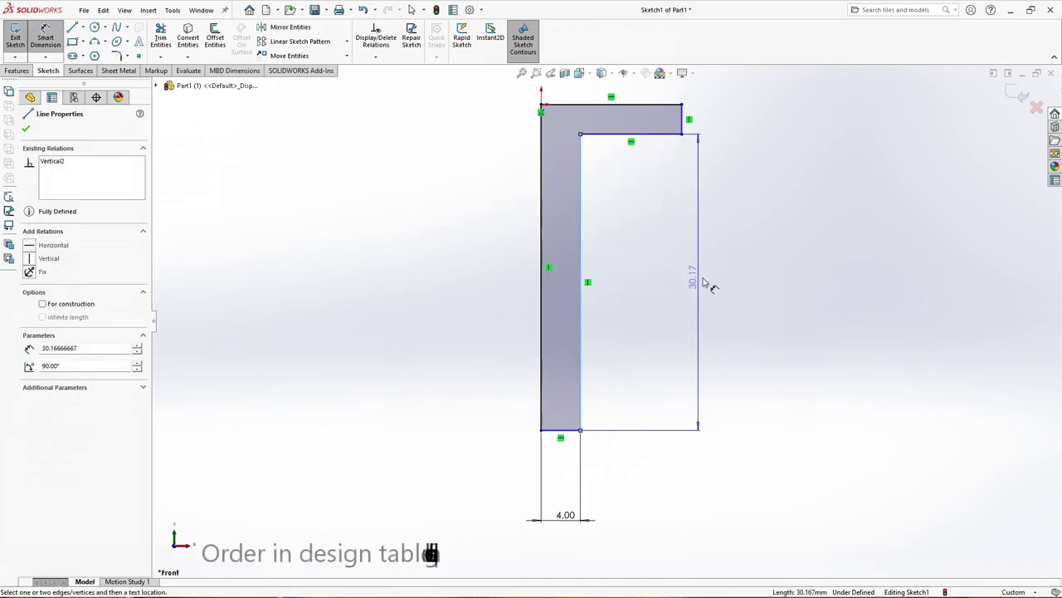
click(746, 285)
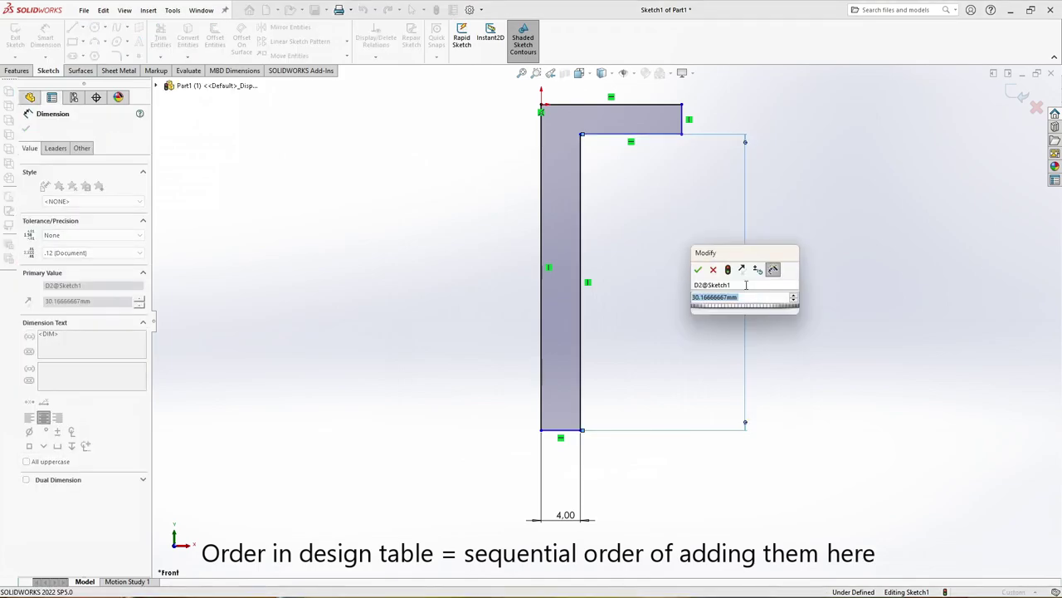
text(35)
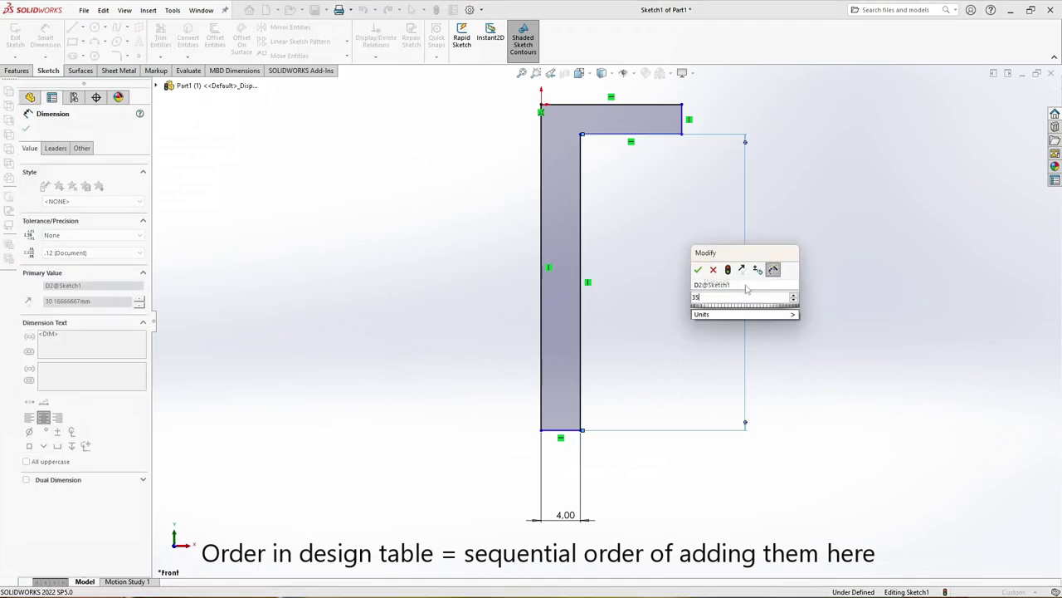
key(Return)
key(z)
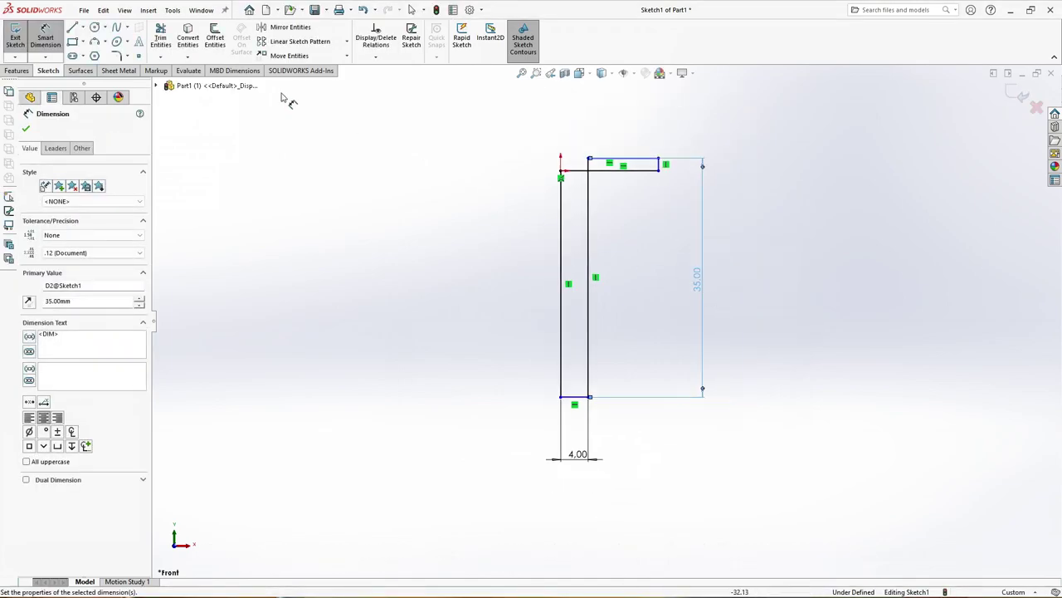
Drag the head's top edge back into place, then dimension head width 6.5 and head height 5.3.
drag(616, 158, 625, 206)
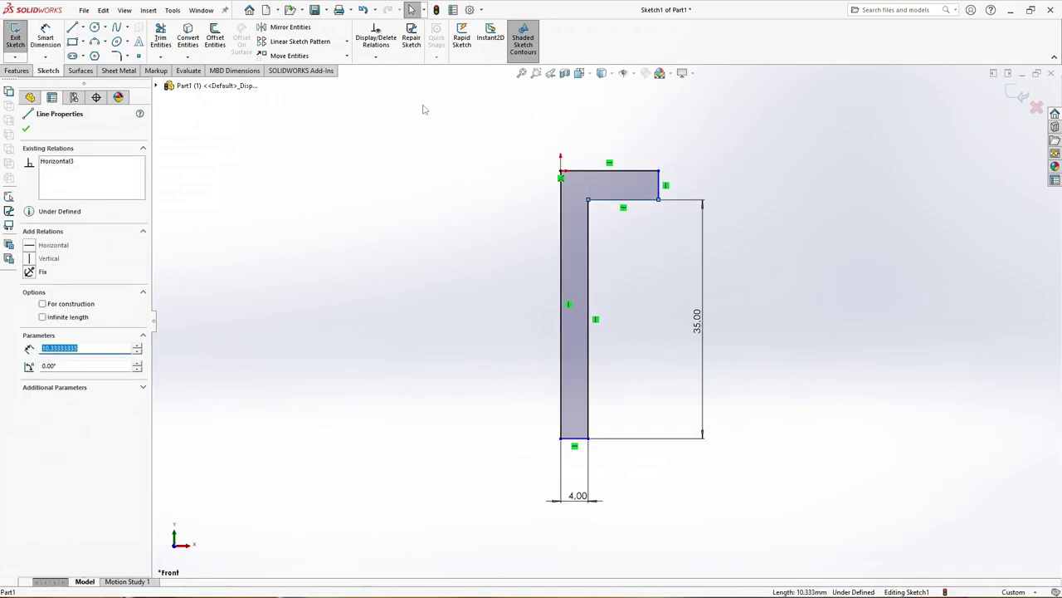
click(45, 39)
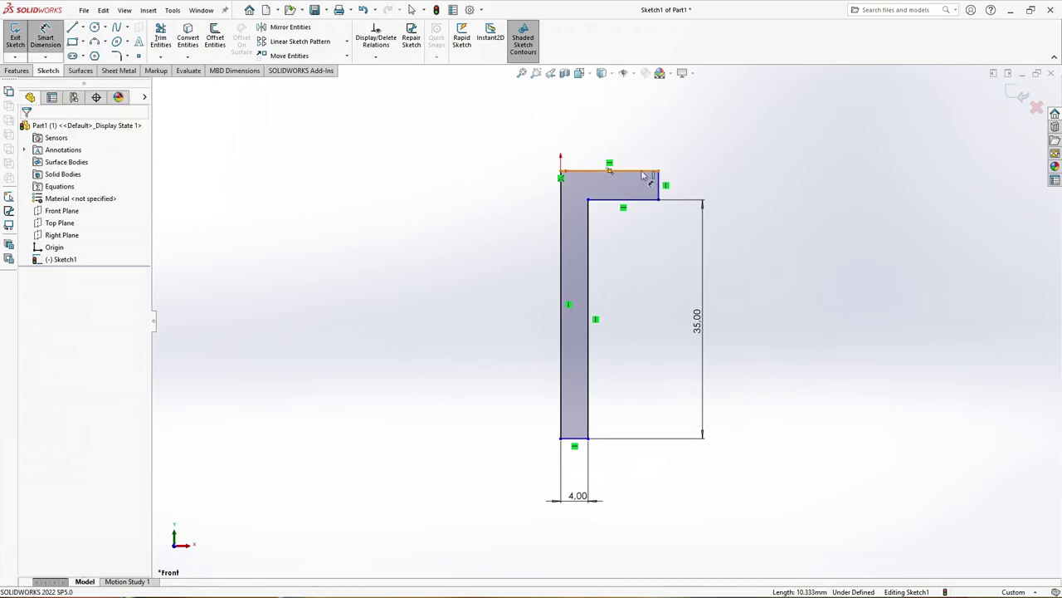
click(643, 175)
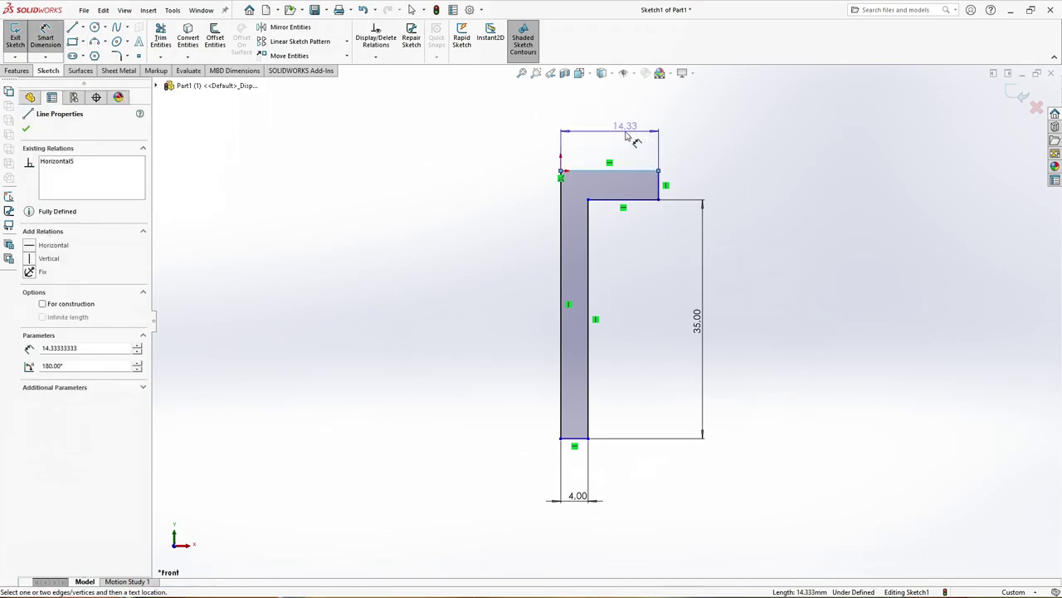
click(627, 135)
text(6.5)
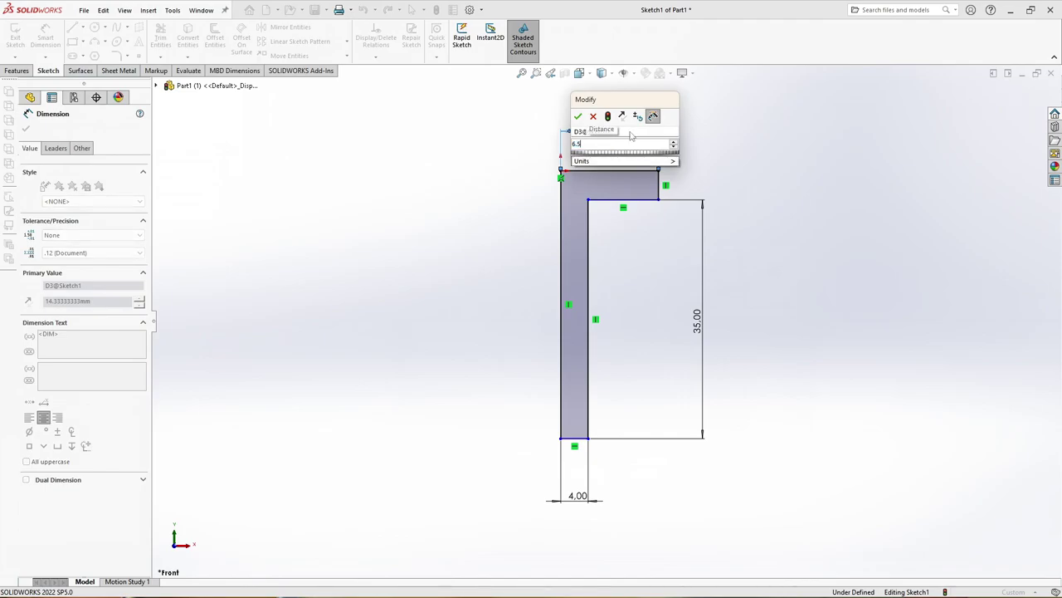
key(Return)
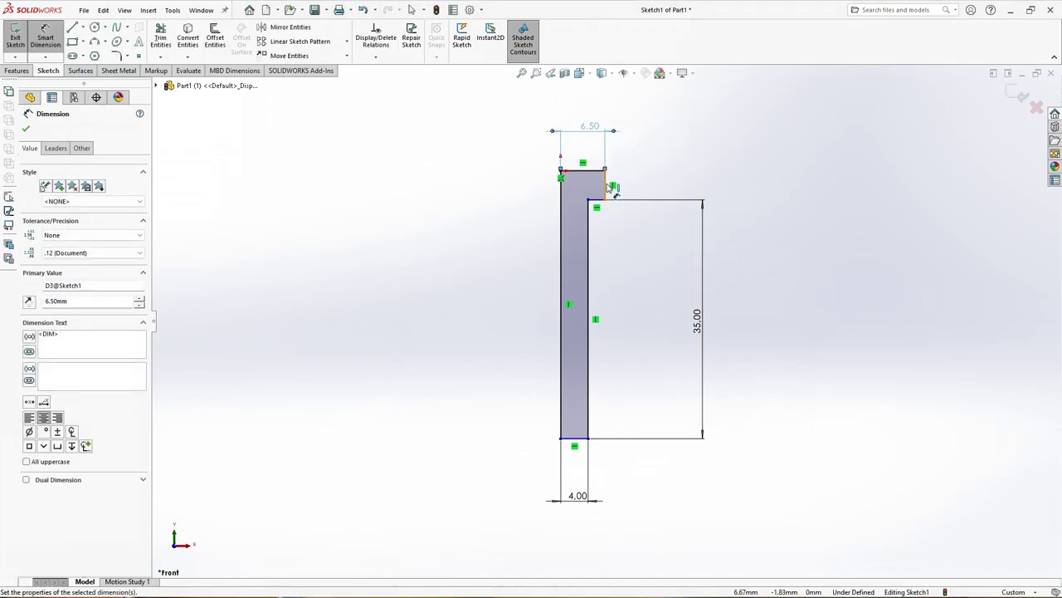
click(613, 190)
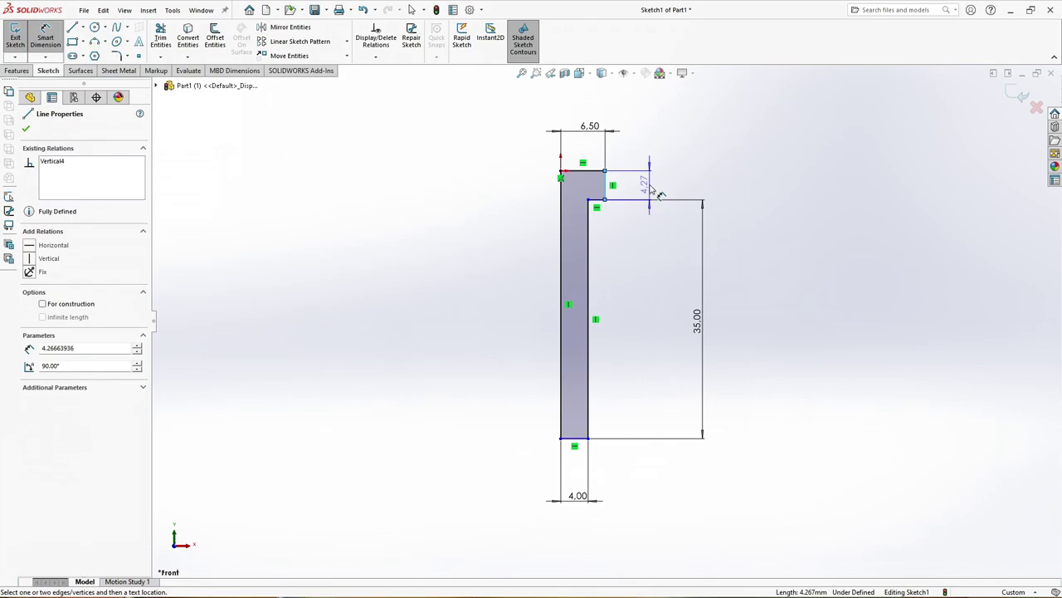
click(654, 190)
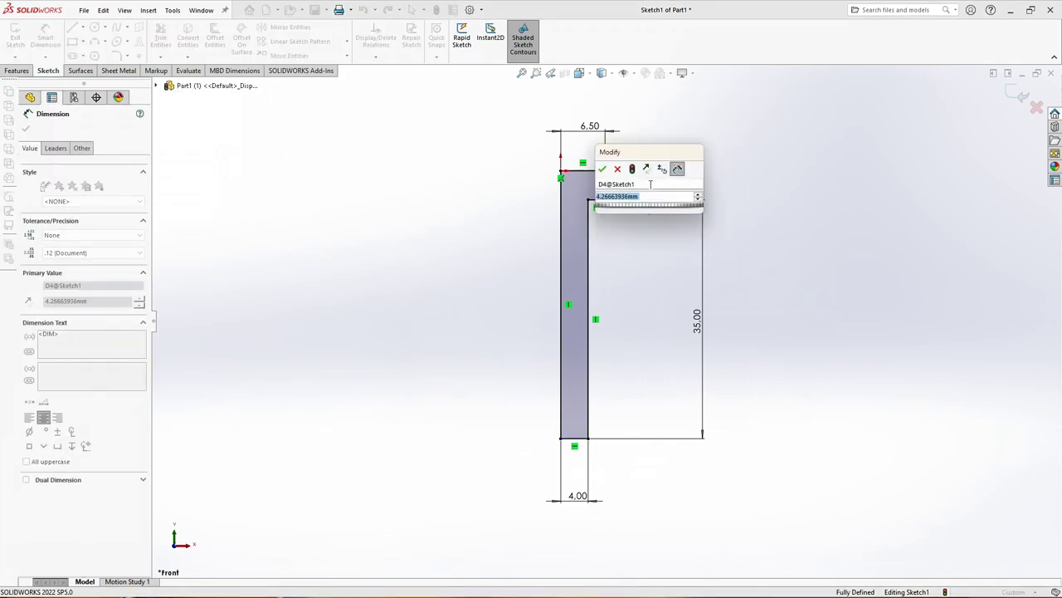
text(5.3)
key(Return)
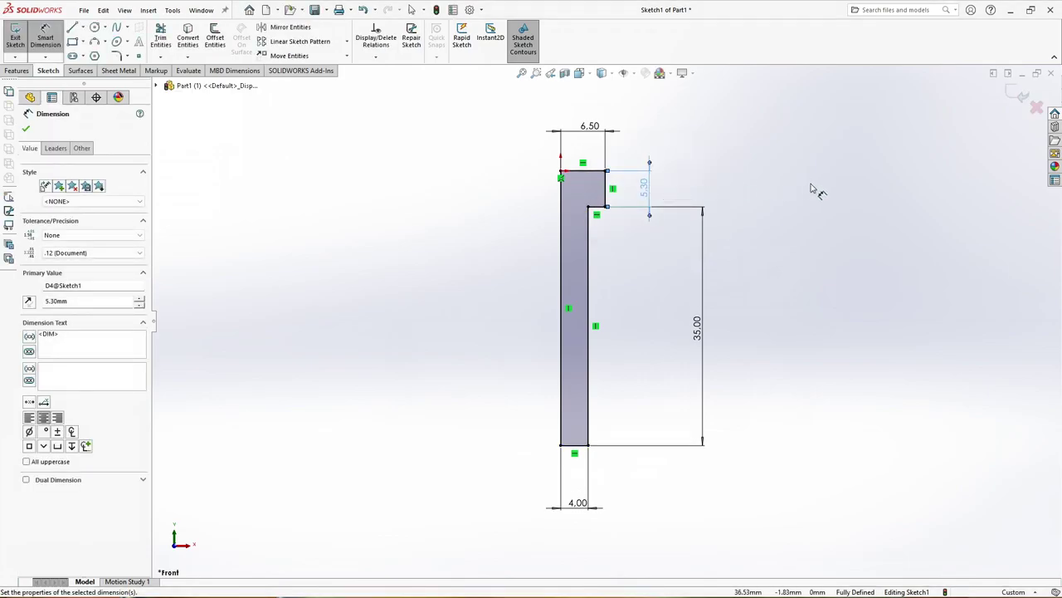
key(Escape)
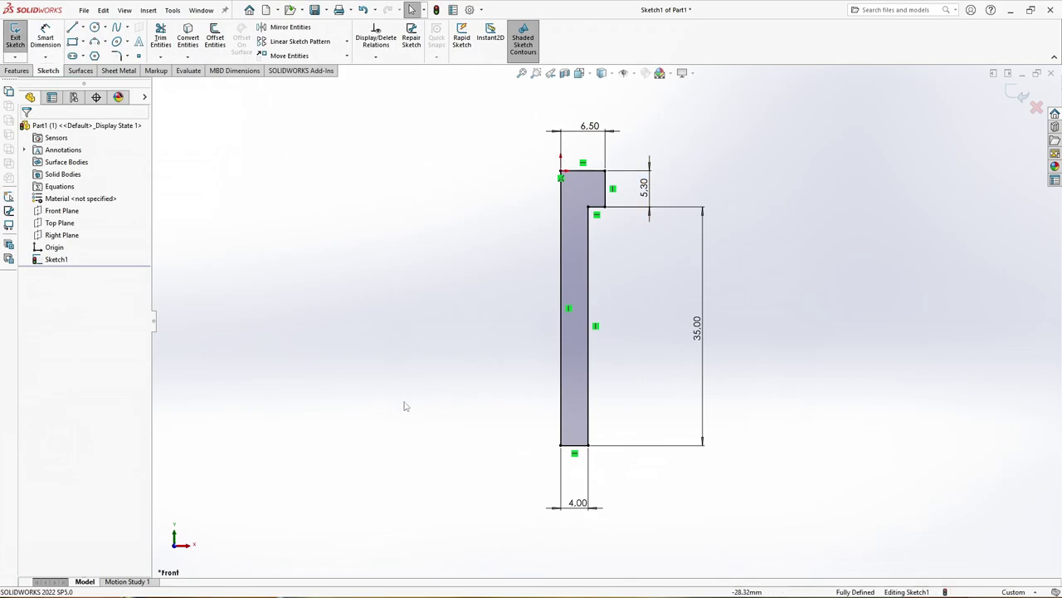
click(572, 503)
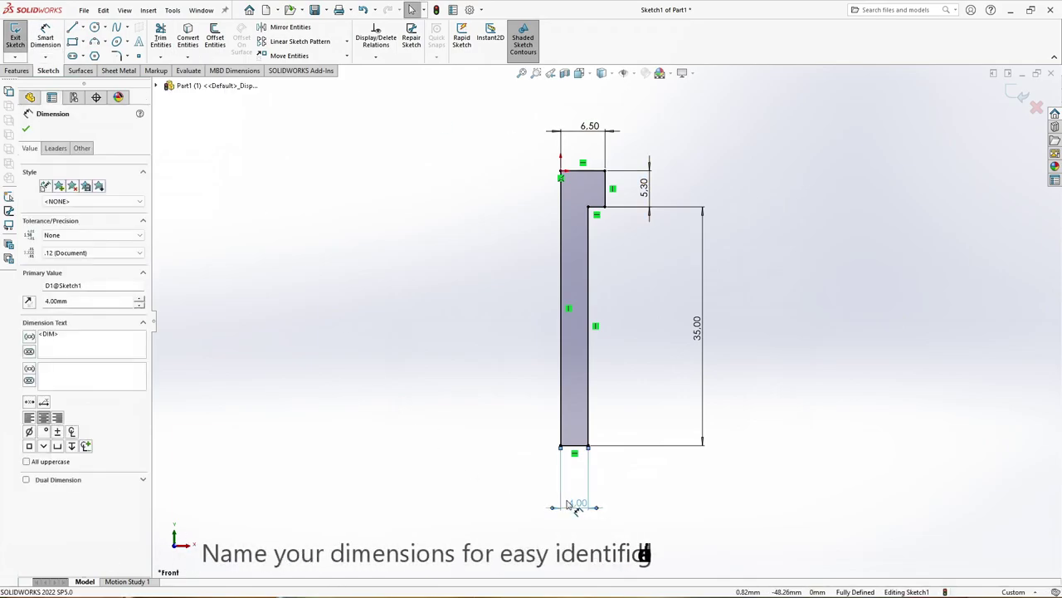
Name the sketch dimensions: 4.00 as M/2, 35.00 as L, 6.50 as S/2 and 5.30 as K.
click(52, 285)
key(BackSpace)
key(BackSpace)
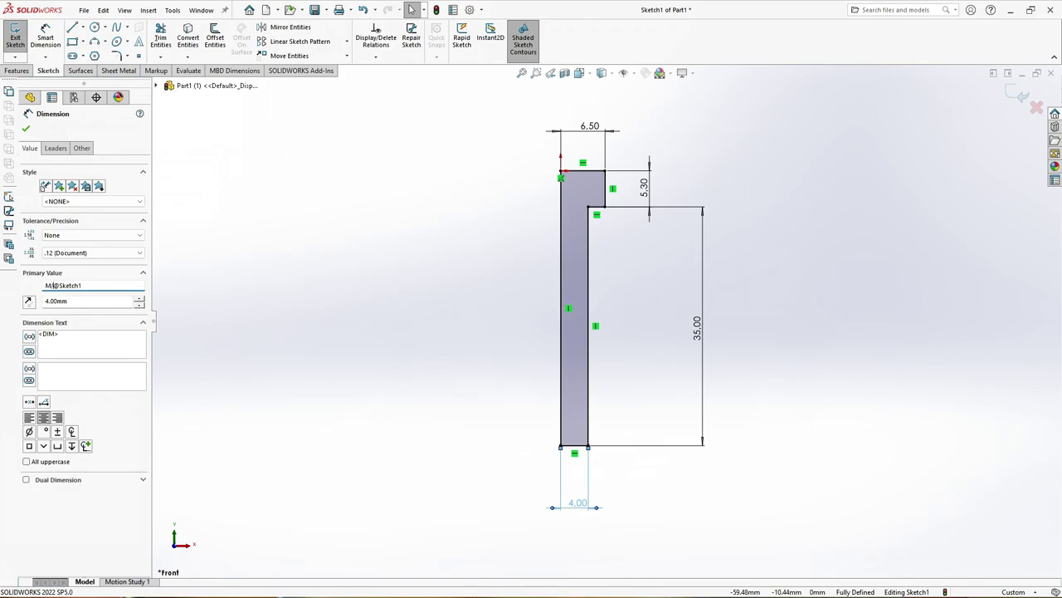
click(28, 130)
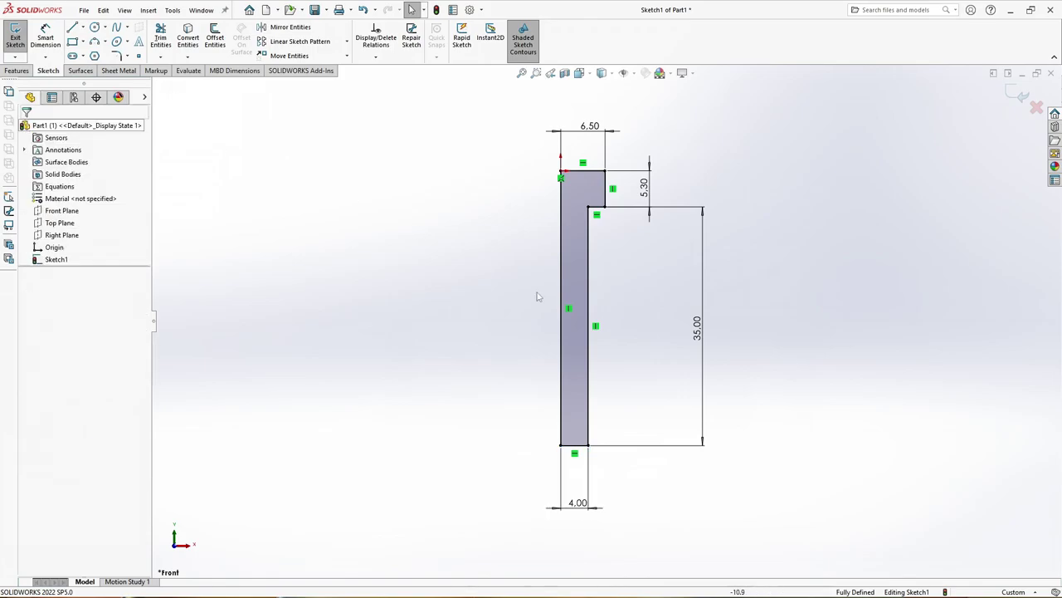
click(698, 326)
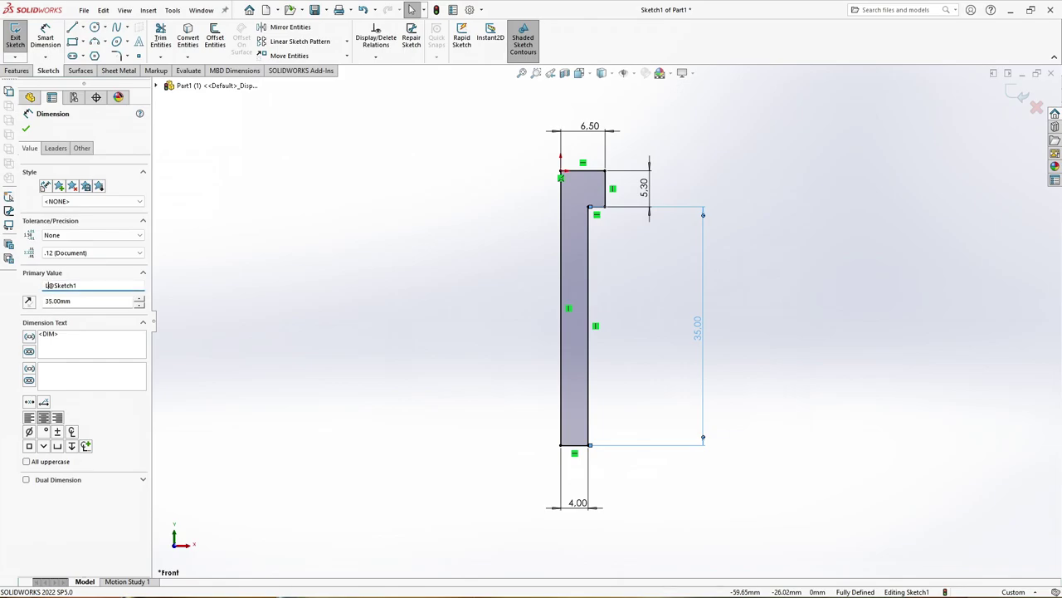
click(895, 310)
click(589, 126)
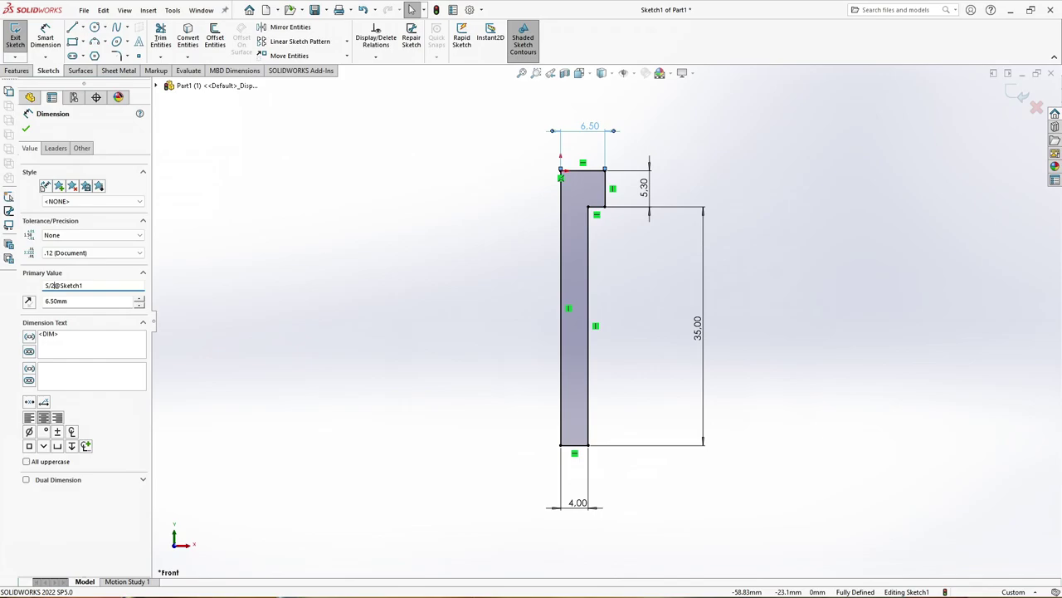
click(222, 192)
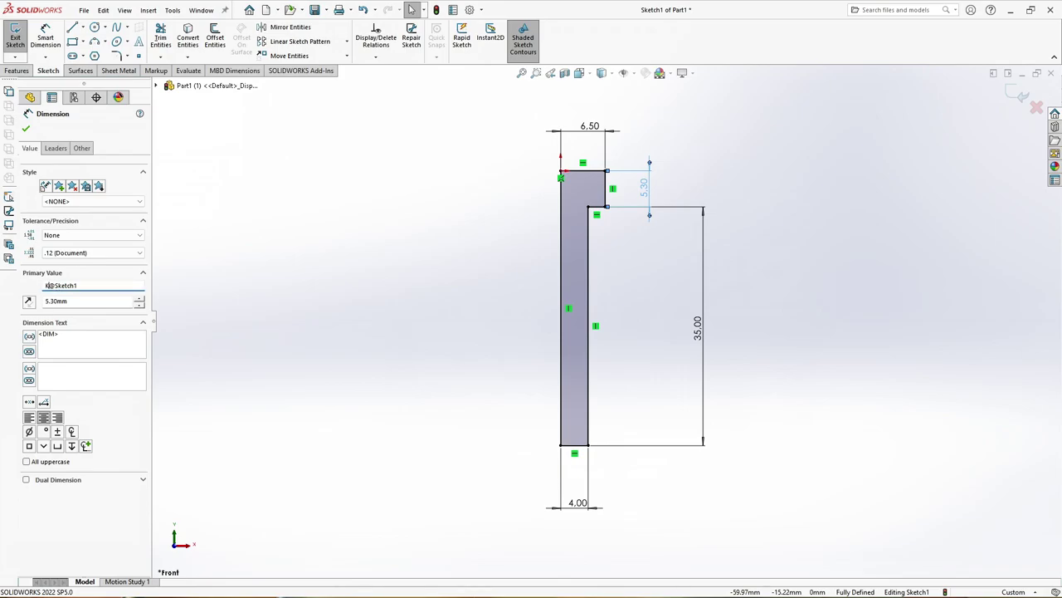
click(356, 249)
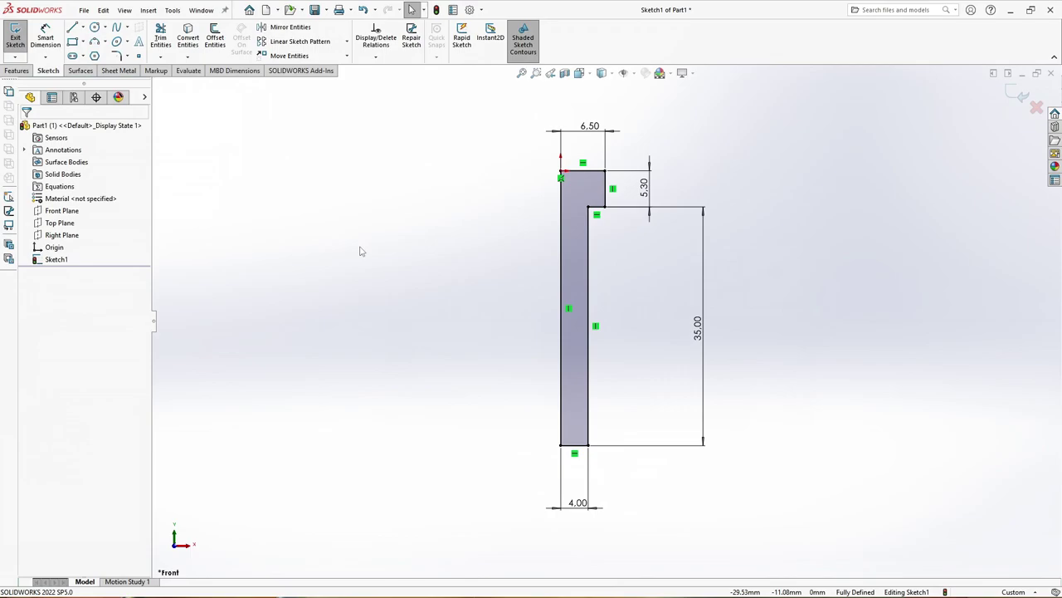
middle_drag(1027, 91, 751, 230)
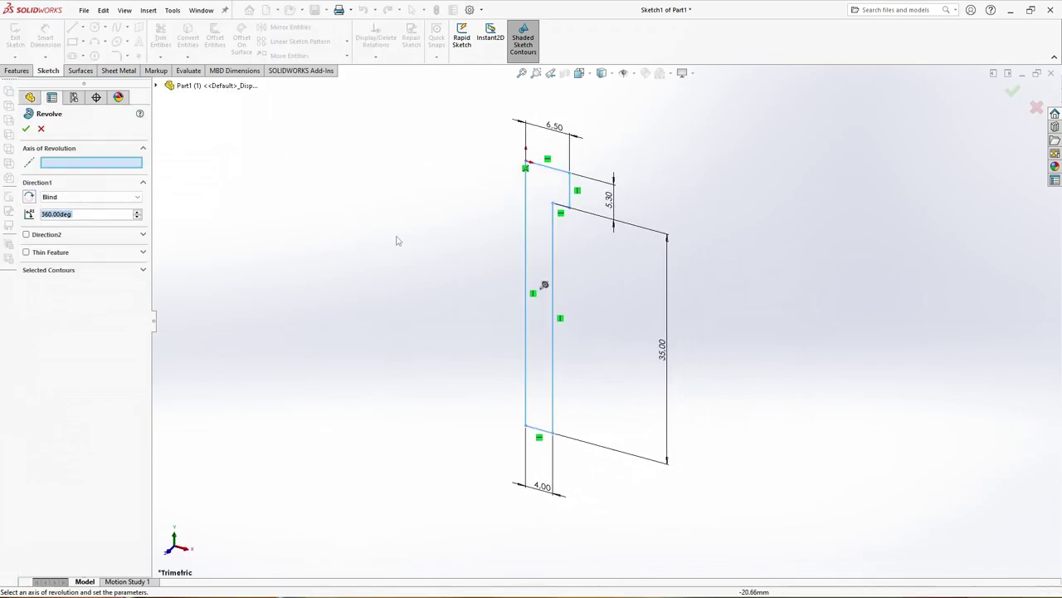
Revolve the profile 360° about its left line into a solid bolt, viewed isometric.
click(526, 223)
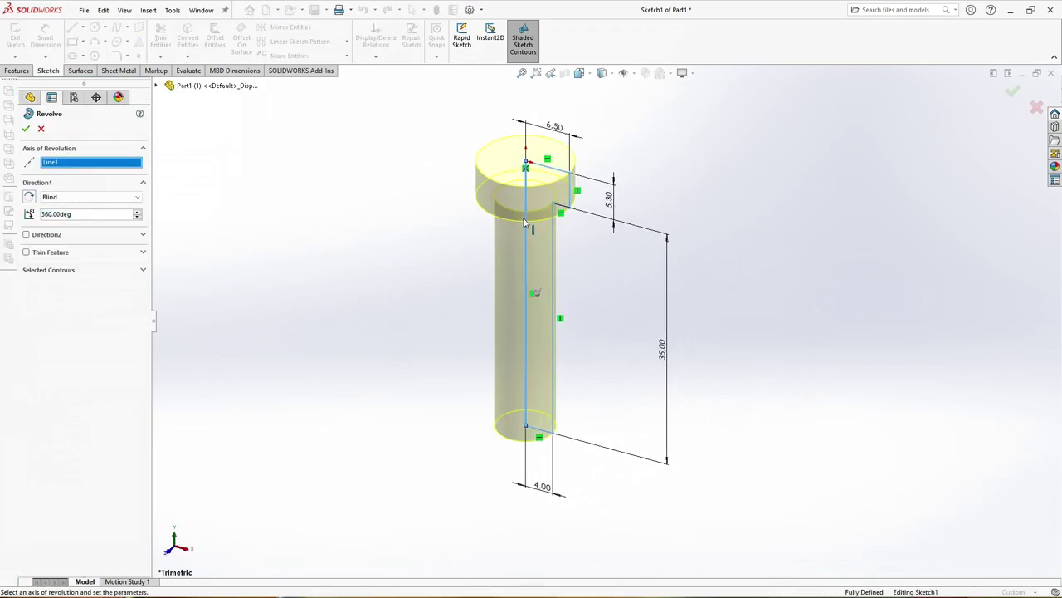
click(26, 129)
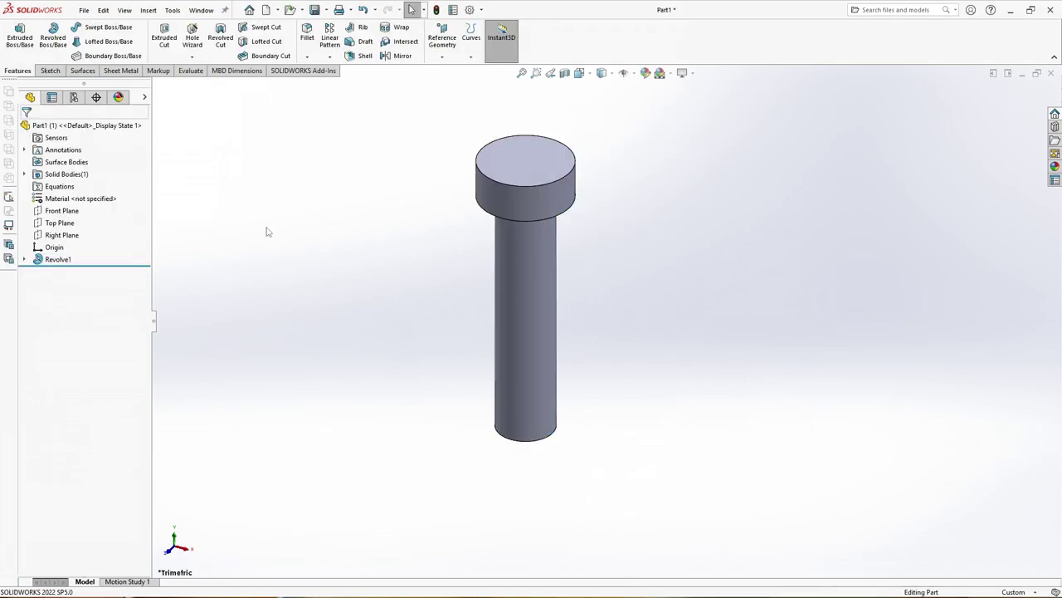
key(ctrl+7)
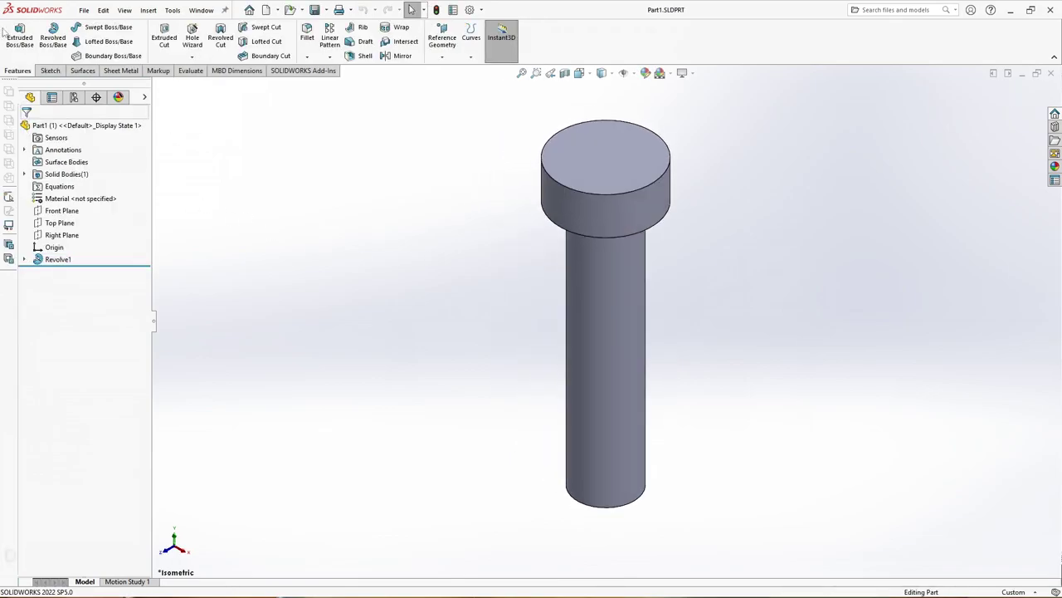
On the round head's top face, draw a six-sided polygon centred on the origin.
click(18, 37)
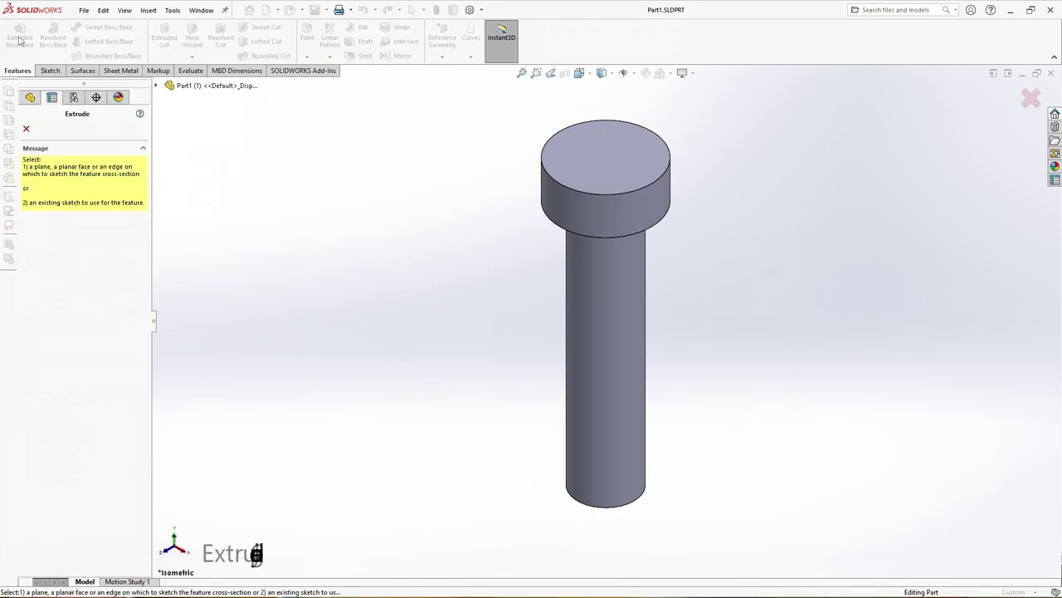
click(593, 167)
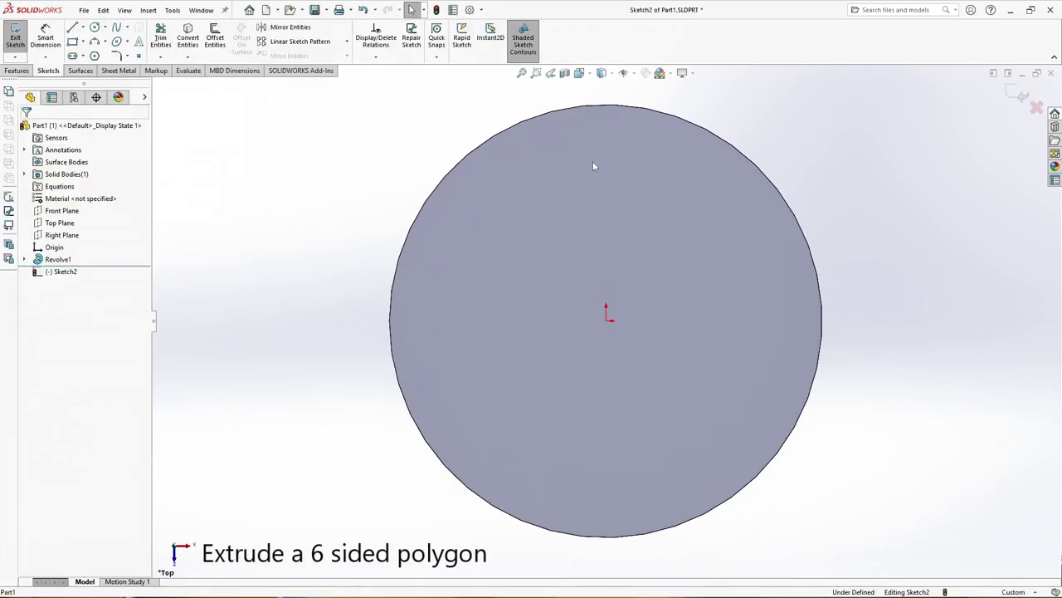
click(94, 55)
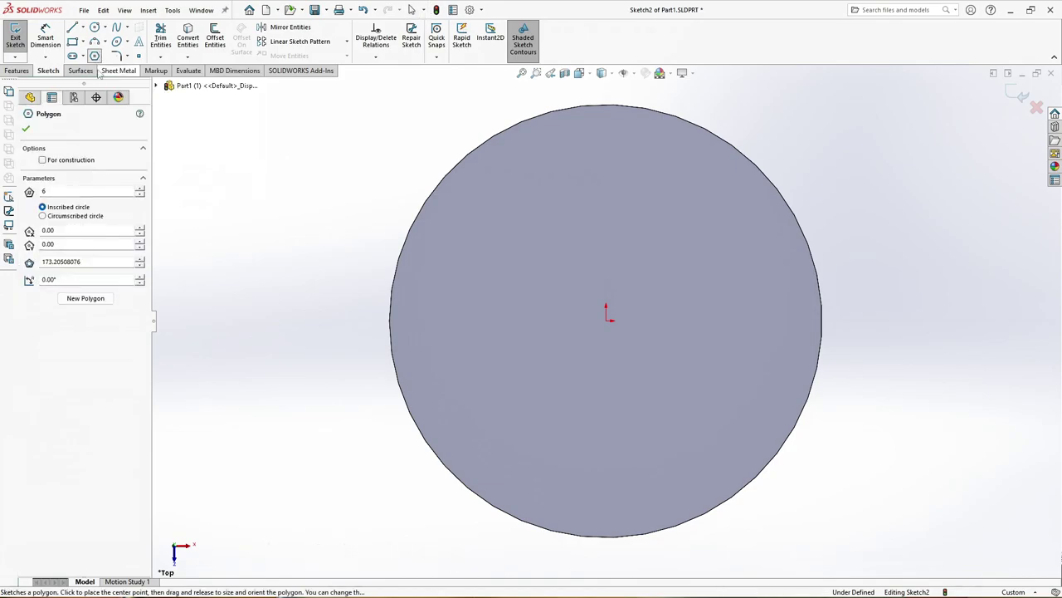
click(26, 128)
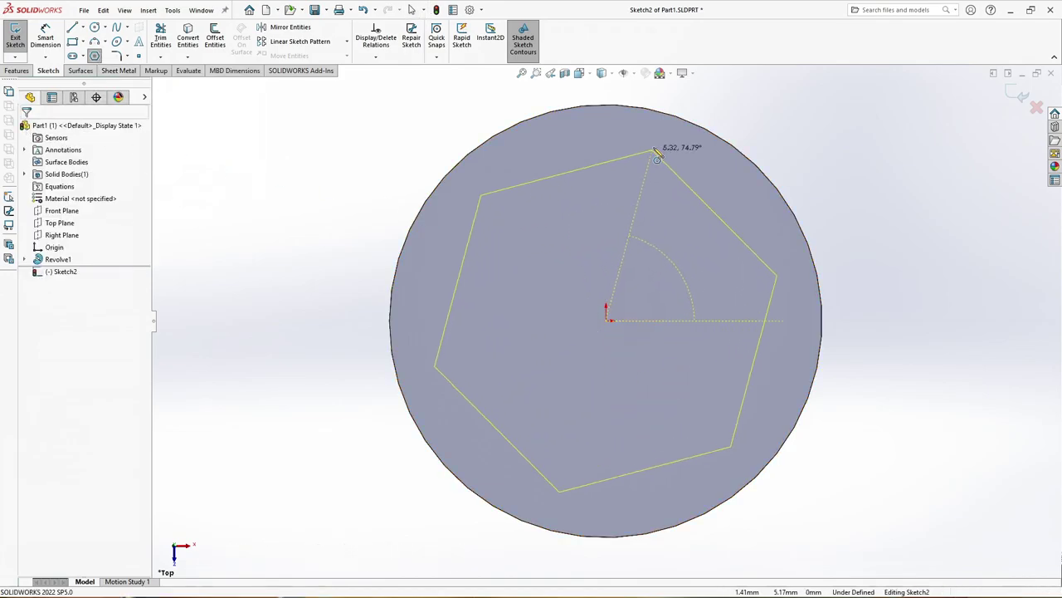
click(694, 98)
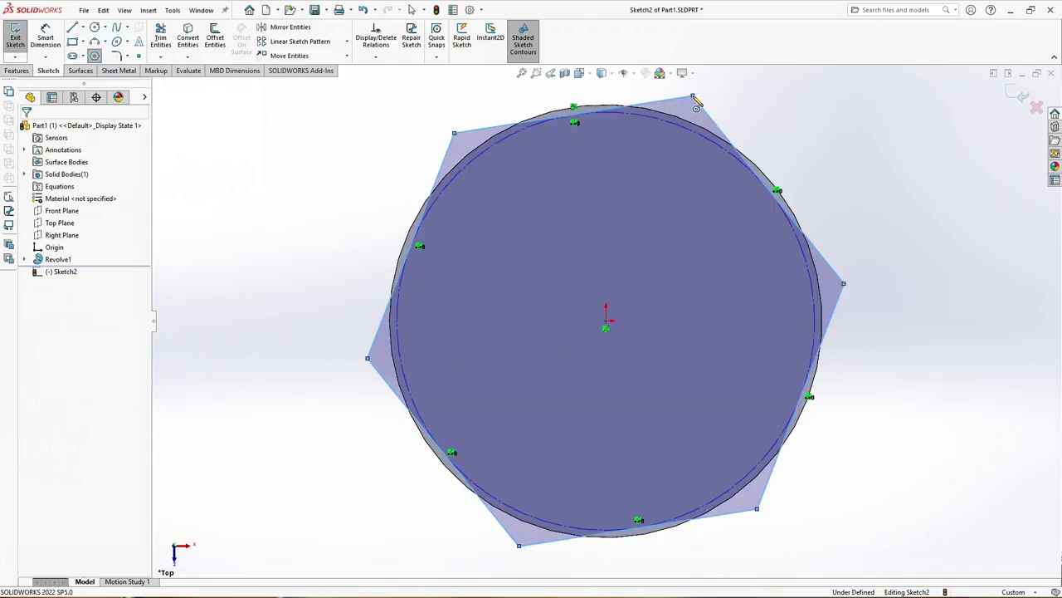
Make the hexagon's top edge horizontal and tangent to the head's circular edge.
click(674, 101)
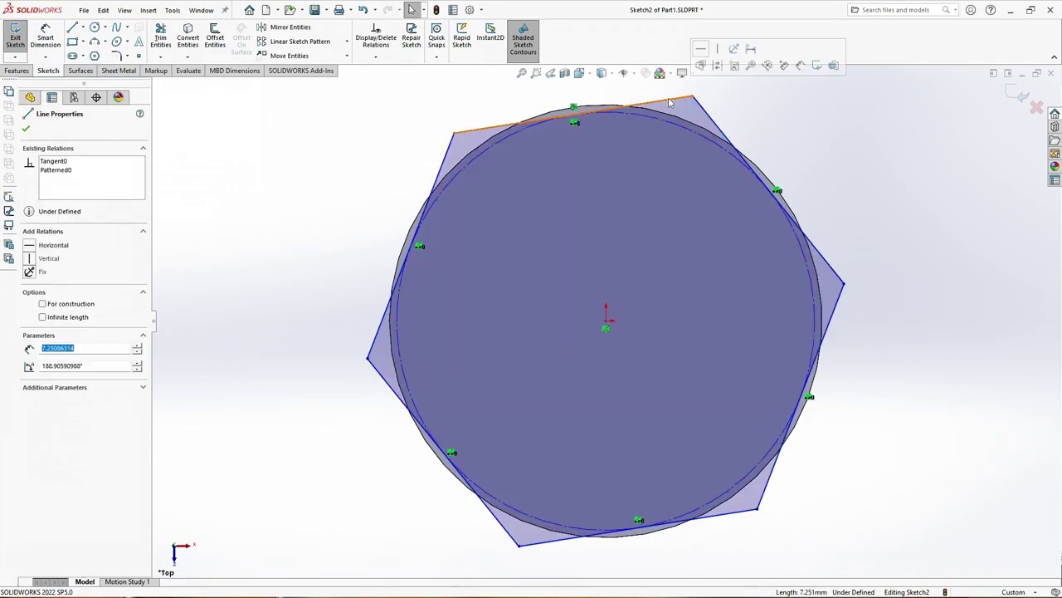
click(701, 48)
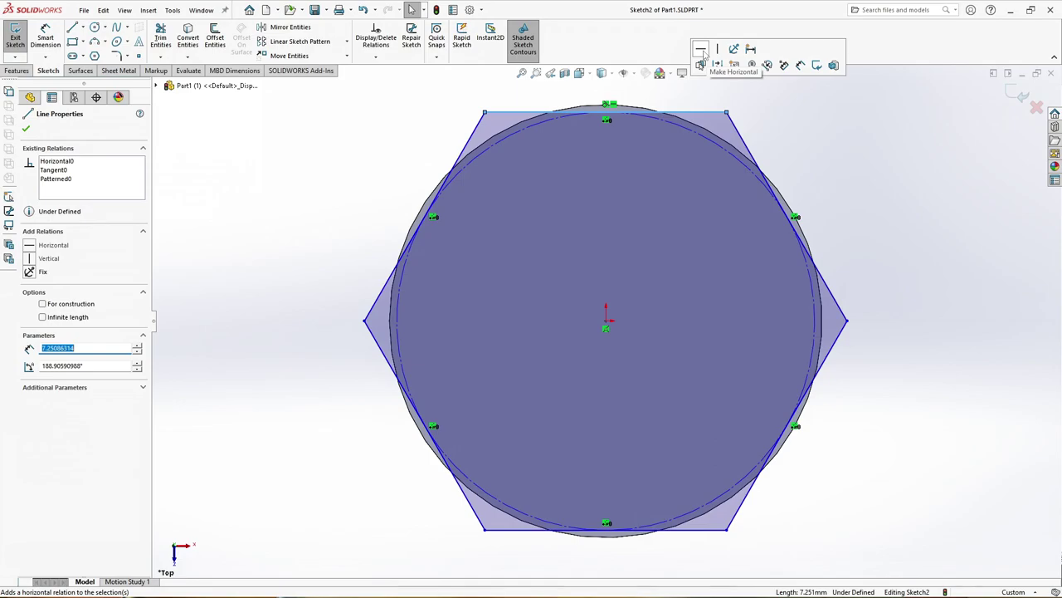
click(830, 120)
click(581, 112)
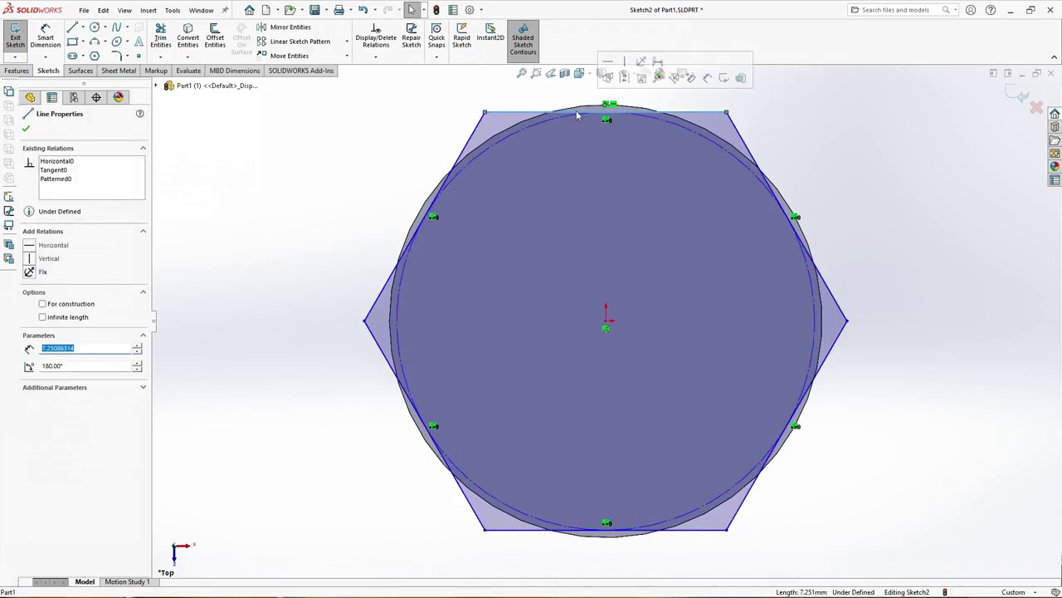
key(Escape)
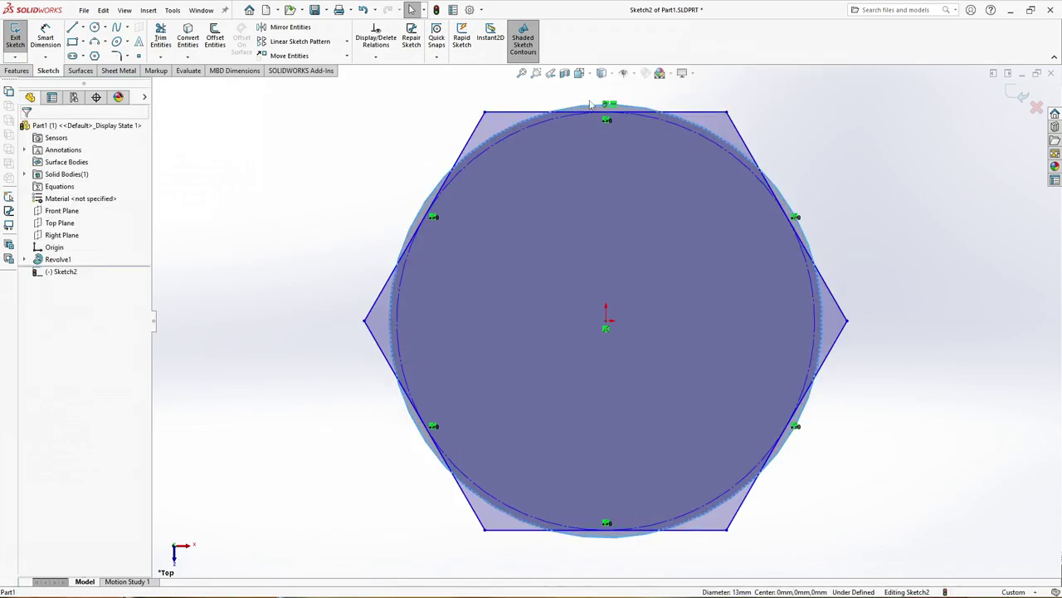
click(593, 113)
ctrl+click(602, 118)
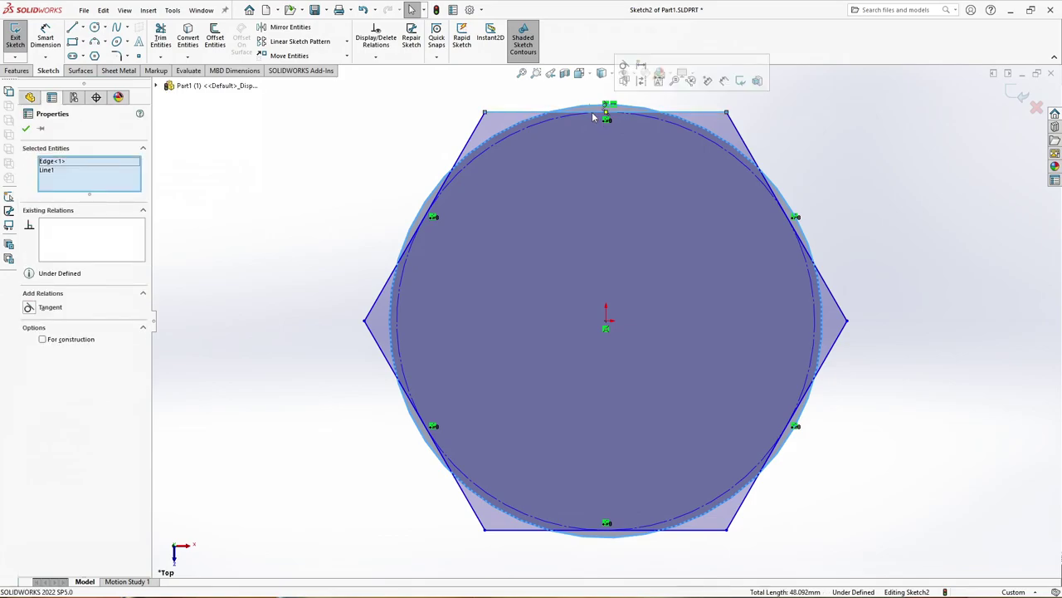
click(624, 67)
click(355, 164)
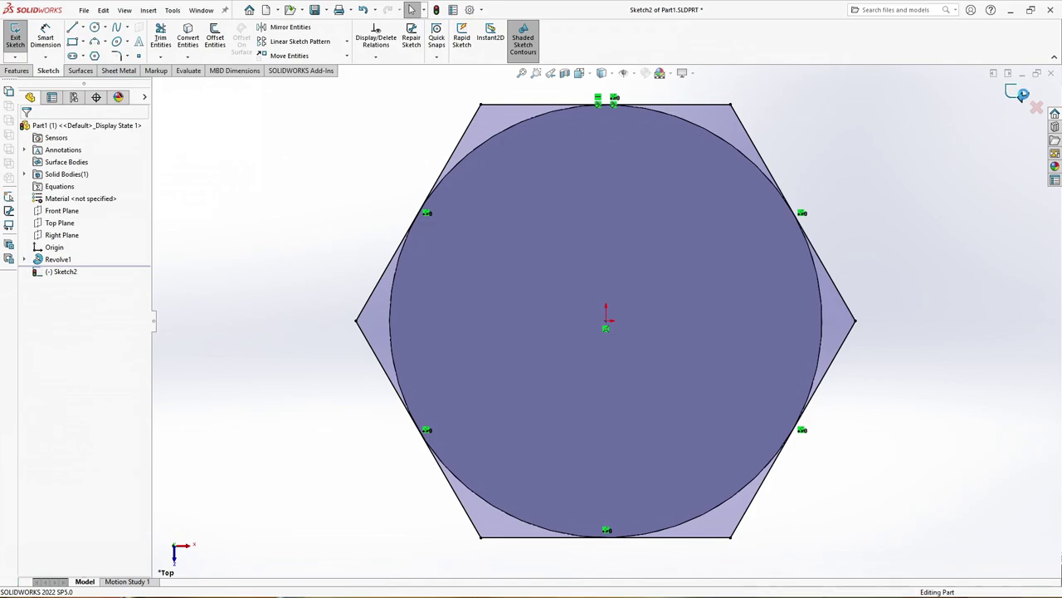
Extrude the hexagon into a hex head offset 0.6 mm from the round head's underside.
key(e)
middle_drag(750, 194, 578, 195)
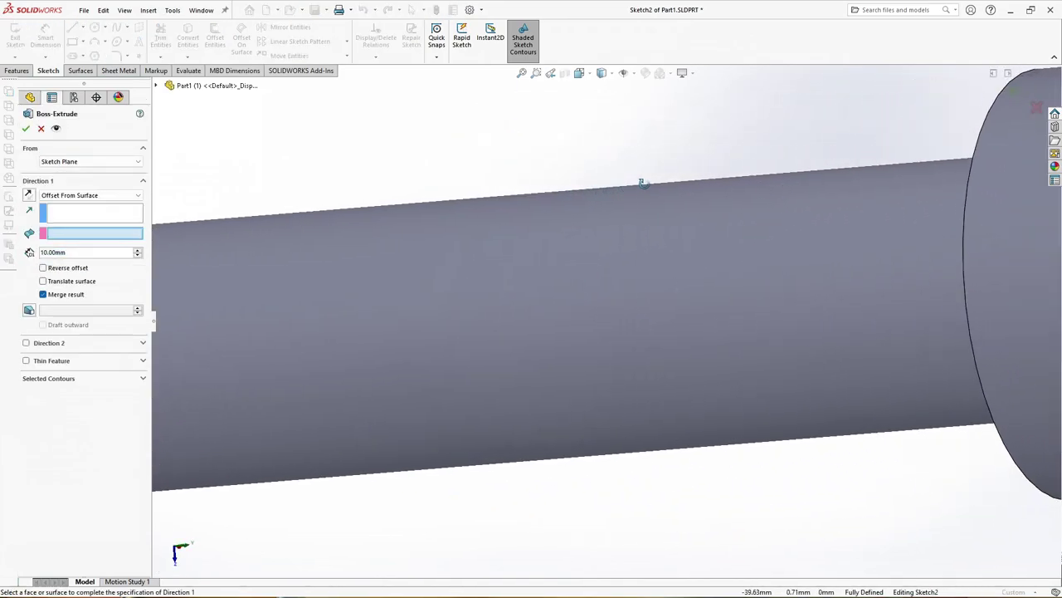
scroll(531, 282, up, 3)
scroll(515, 286, up, 2)
middle_drag(514, 286, 645, 241)
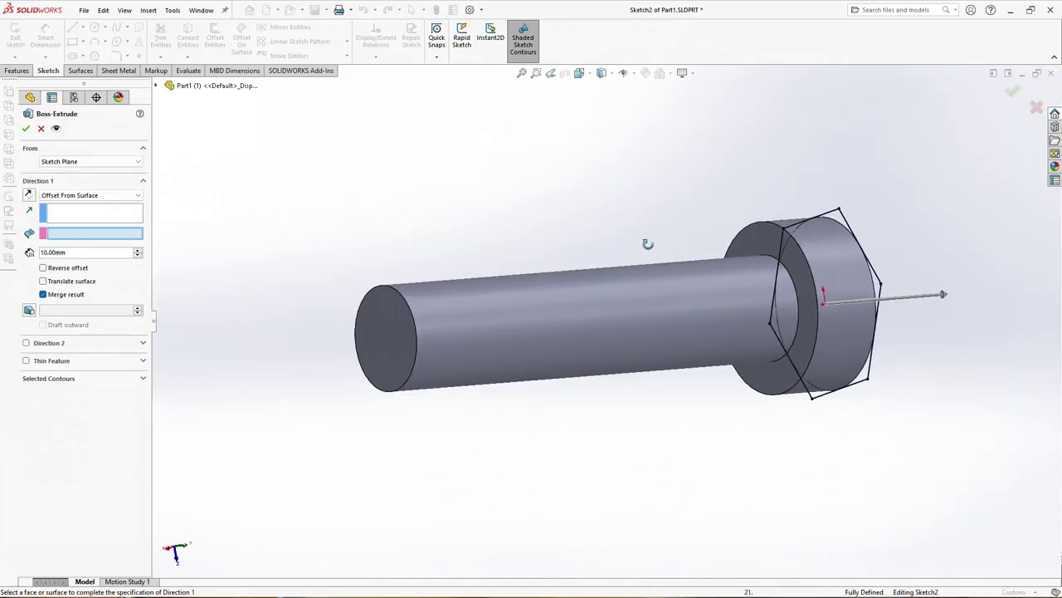
click(730, 266)
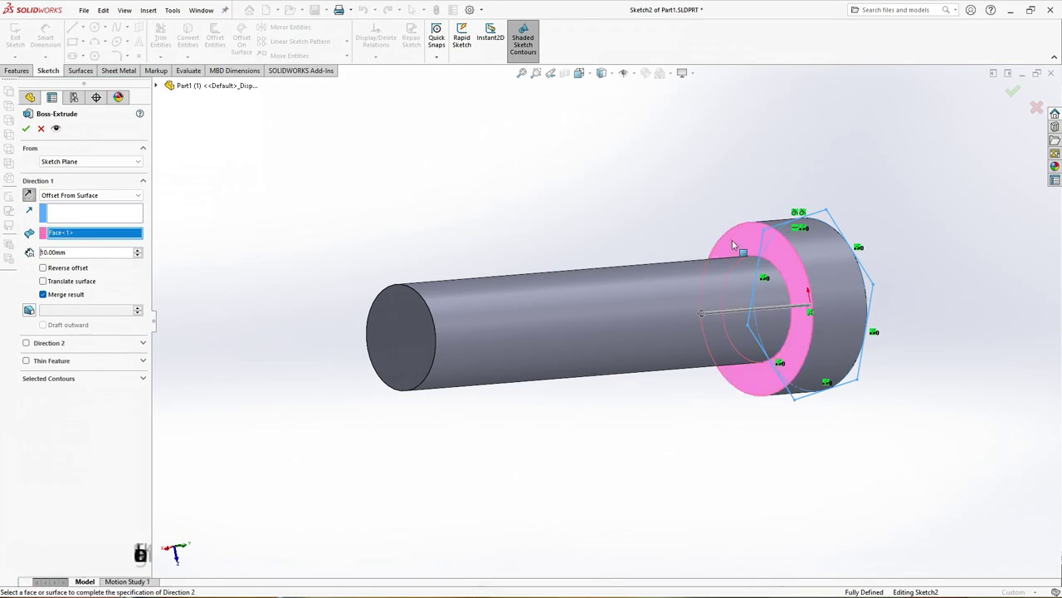
double_click(71, 251)
text(0.6)
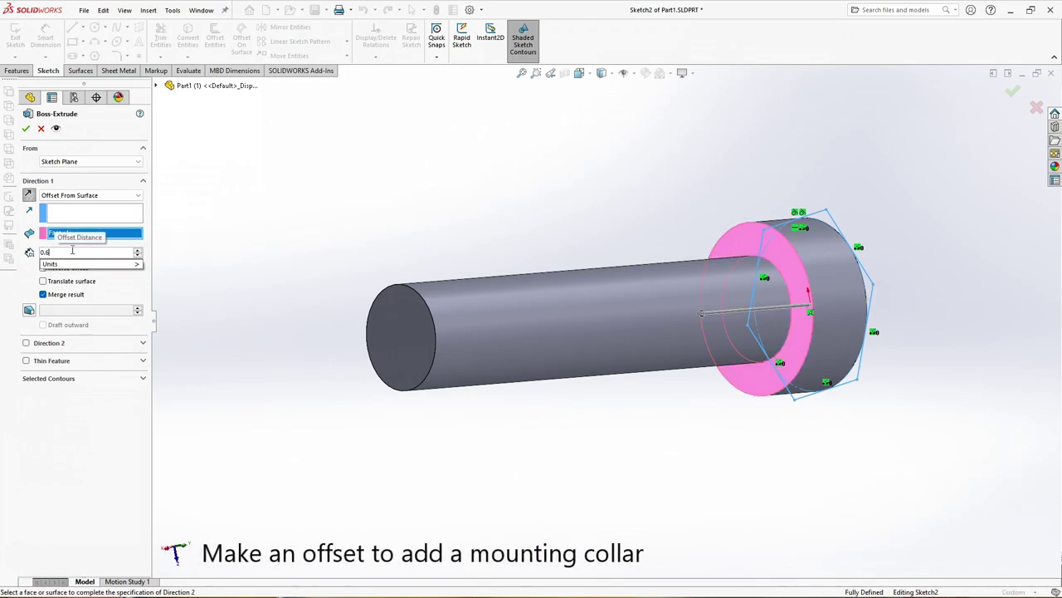
key(Return)
click(25, 129)
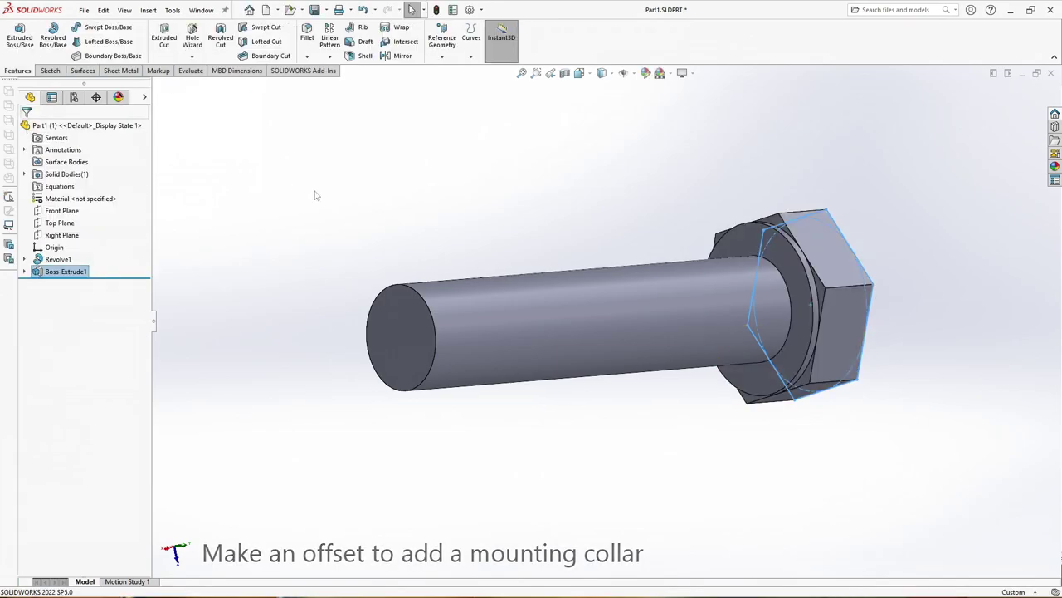
mouse_move(545, 237)
middle_down()
mouse_move(271, 194)
mouse_move(231, 199)
middle_up()
key(ctrl+7)
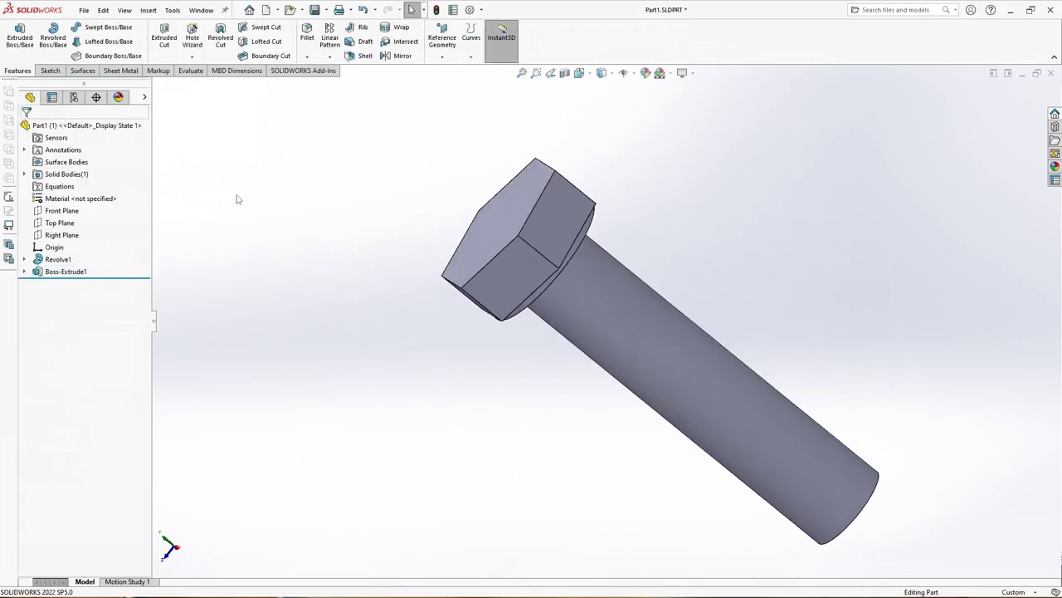
right_click(50, 188)
In the Equations manager, rename the 0.6 mm D1@Boss-Extrude1 offset dimension to c.
click(60, 196)
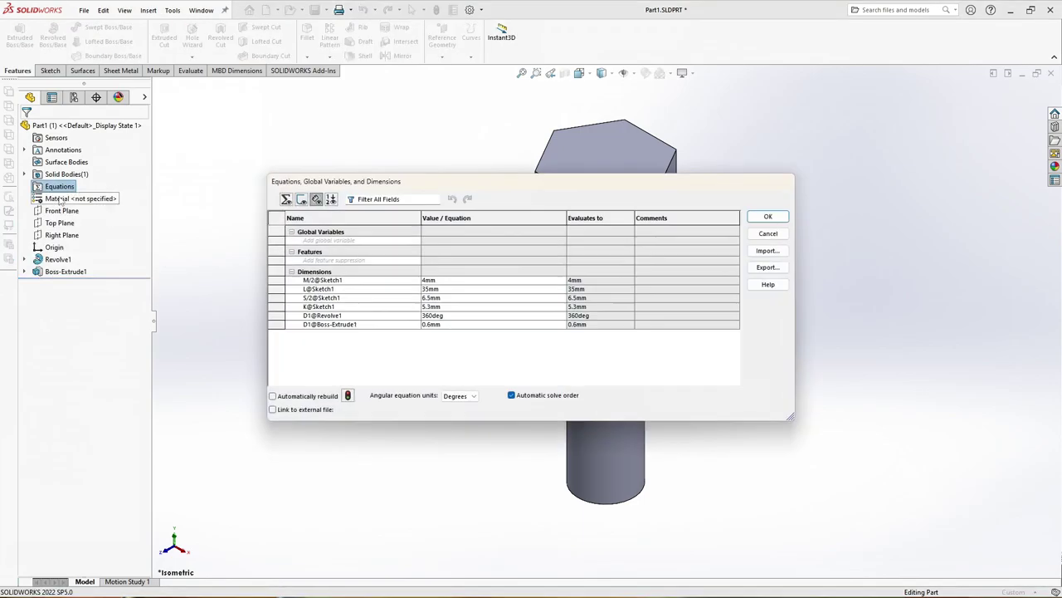
click(308, 324)
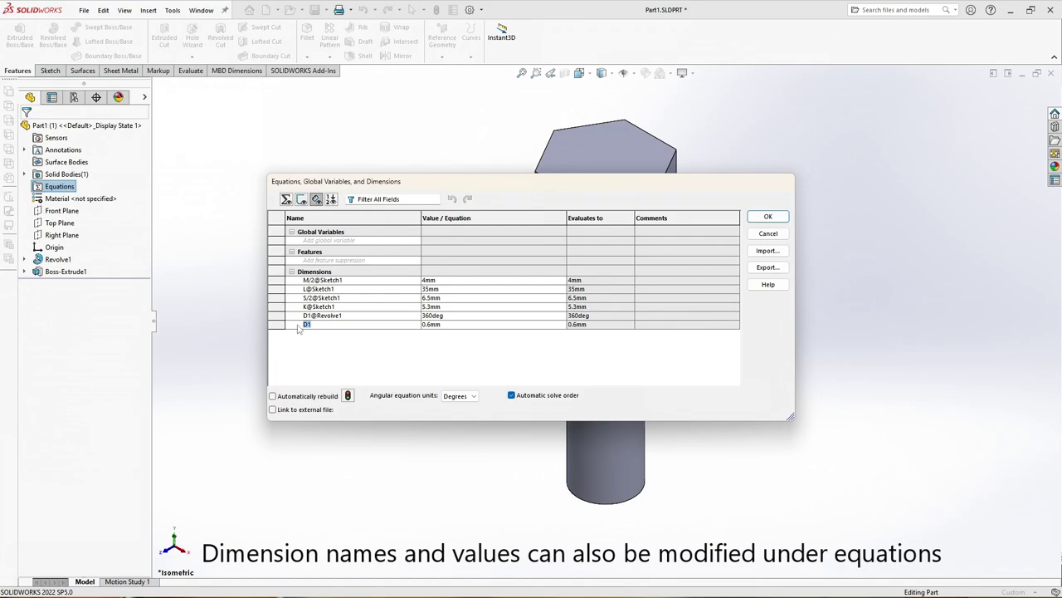
text(c)
click(768, 216)
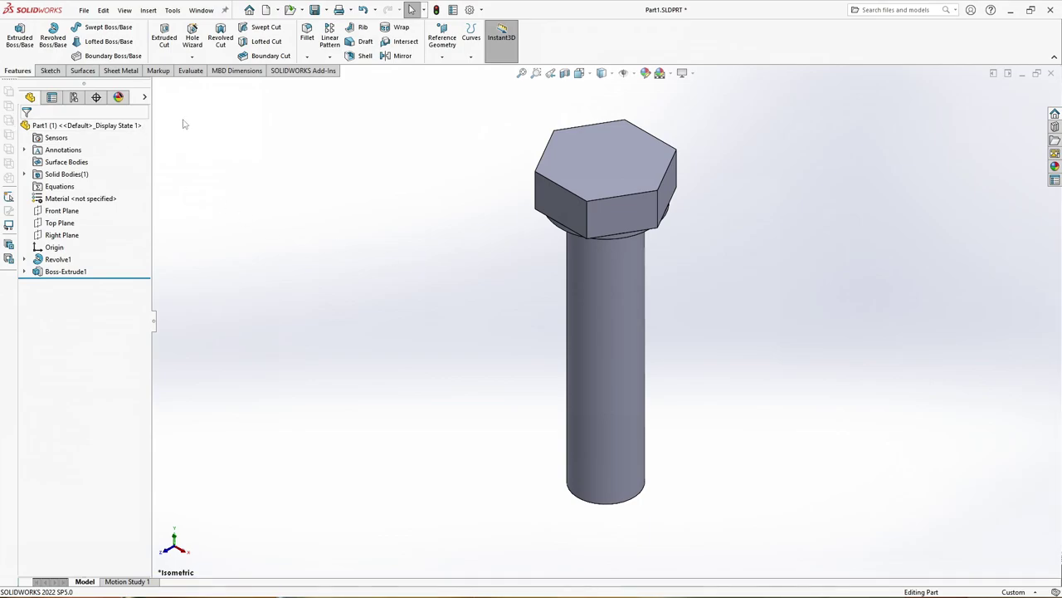
click(49, 70)
click(26, 73)
click(221, 37)
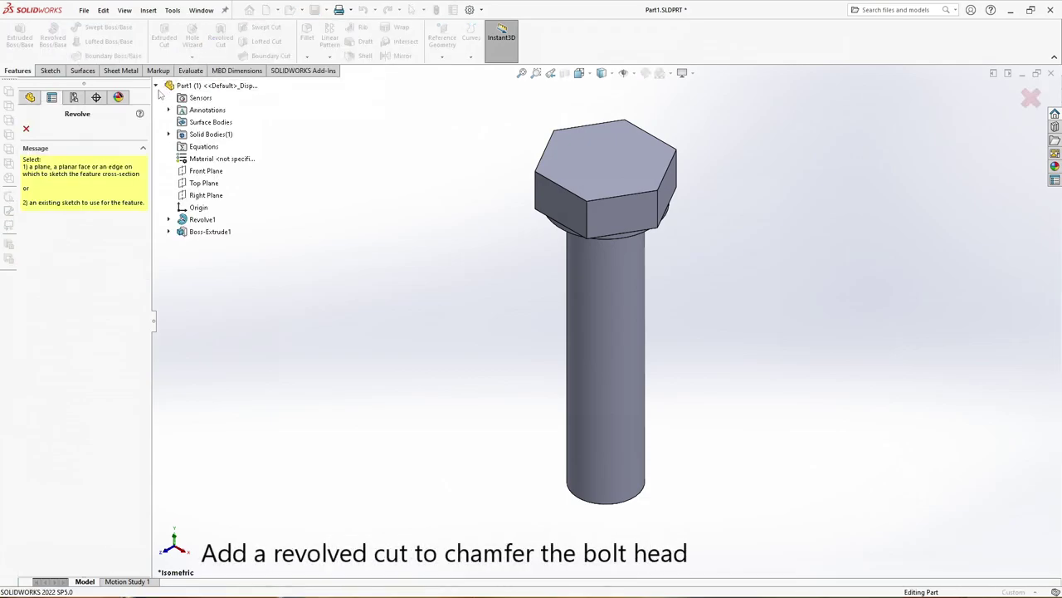
On the Front Plane, sketch a small triangle at the head's top-left corner.
click(201, 170)
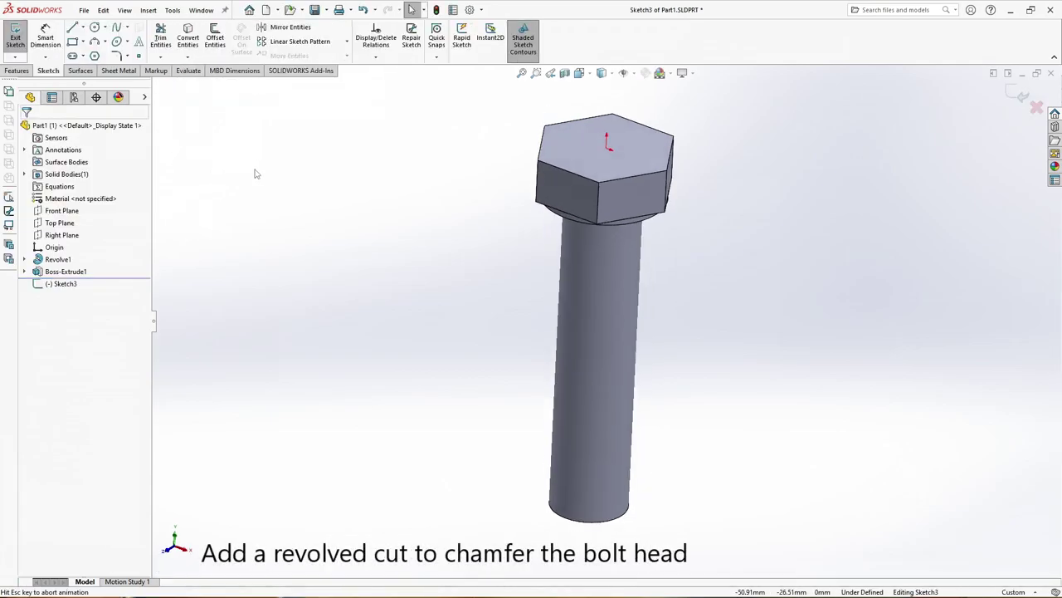
click(72, 27)
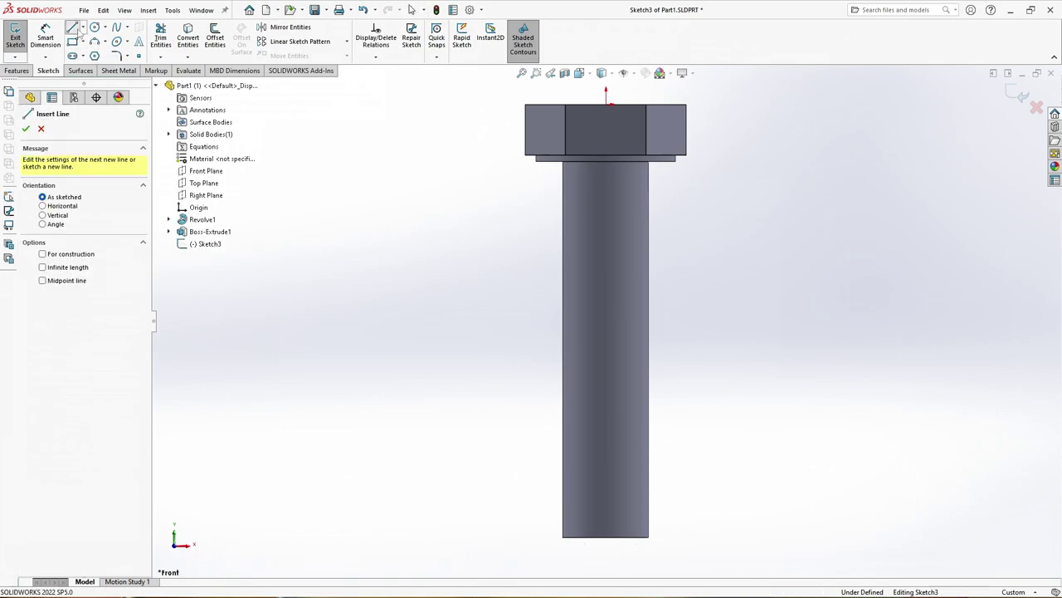
scroll(533, 89, down, 3)
scroll(583, 133, down, 2)
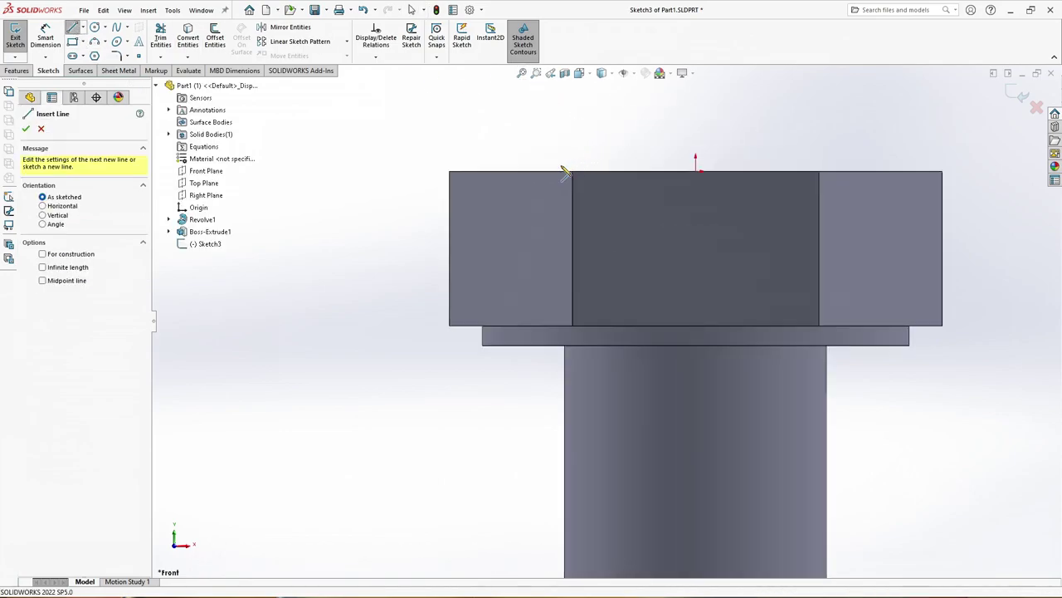
click(509, 171)
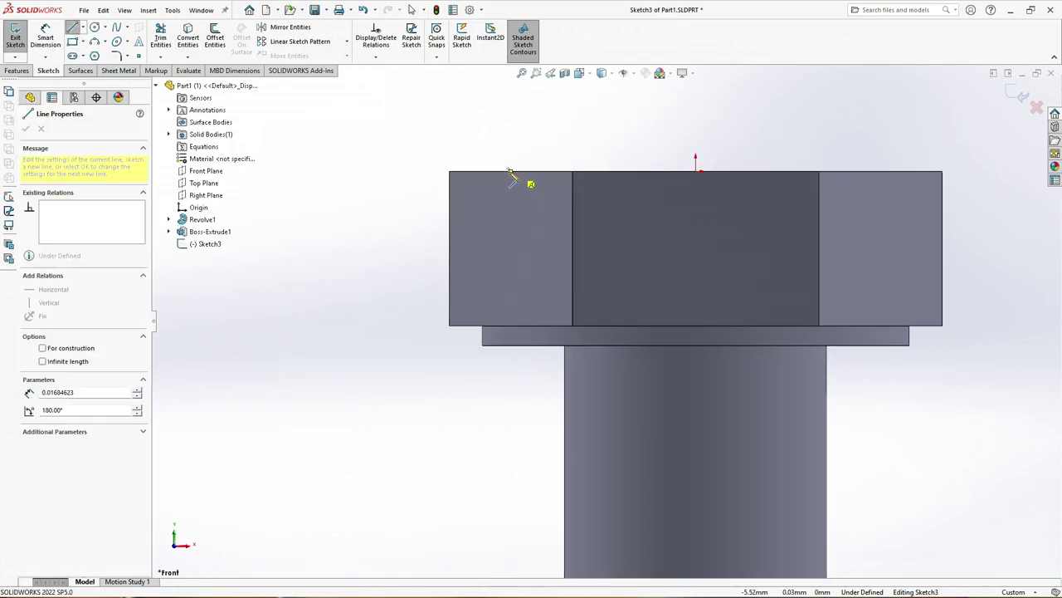
click(449, 172)
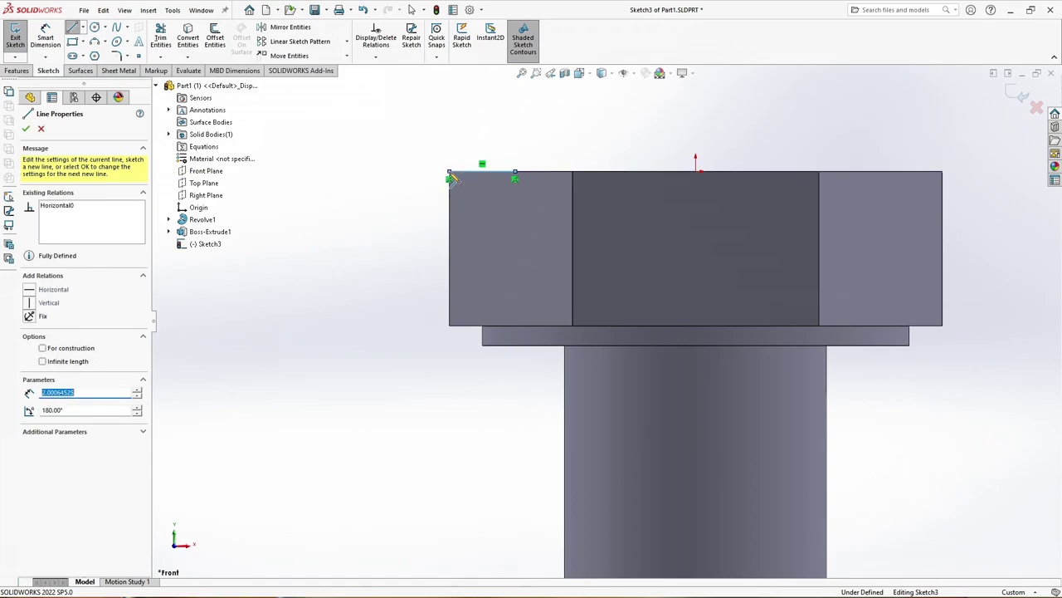
click(451, 225)
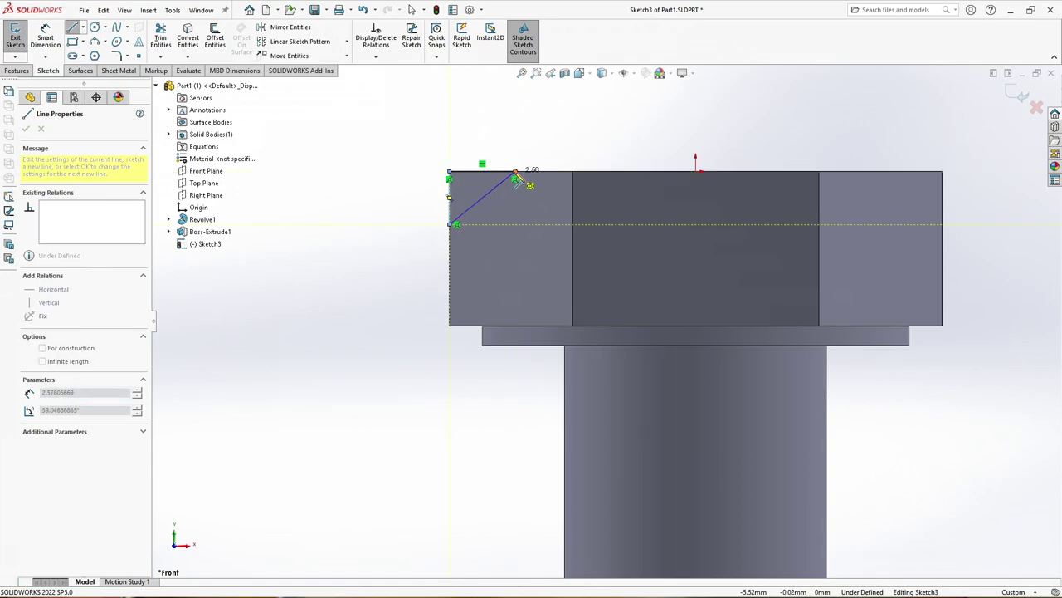
click(515, 177)
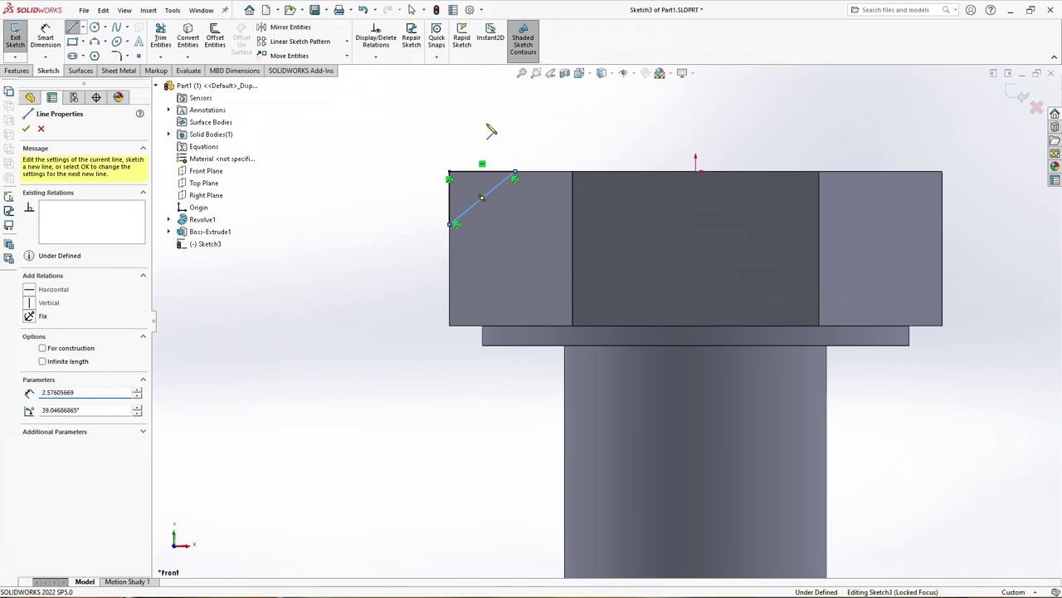
click(486, 124)
key(Escape)
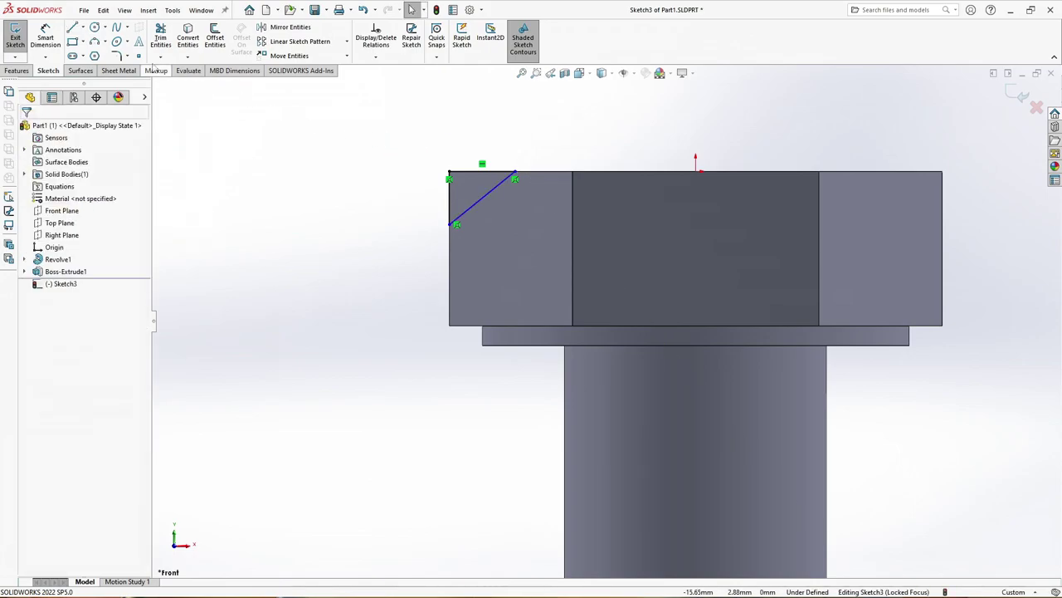
Dimension the triangle's slanted side at 30° to the head's top edge.
click(46, 37)
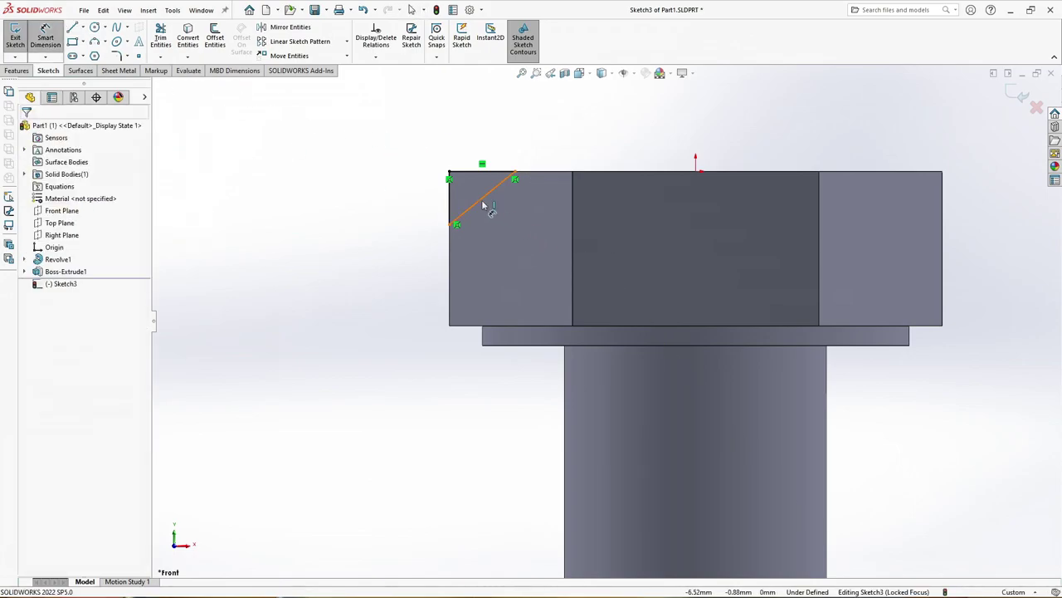
click(486, 201)
click(473, 174)
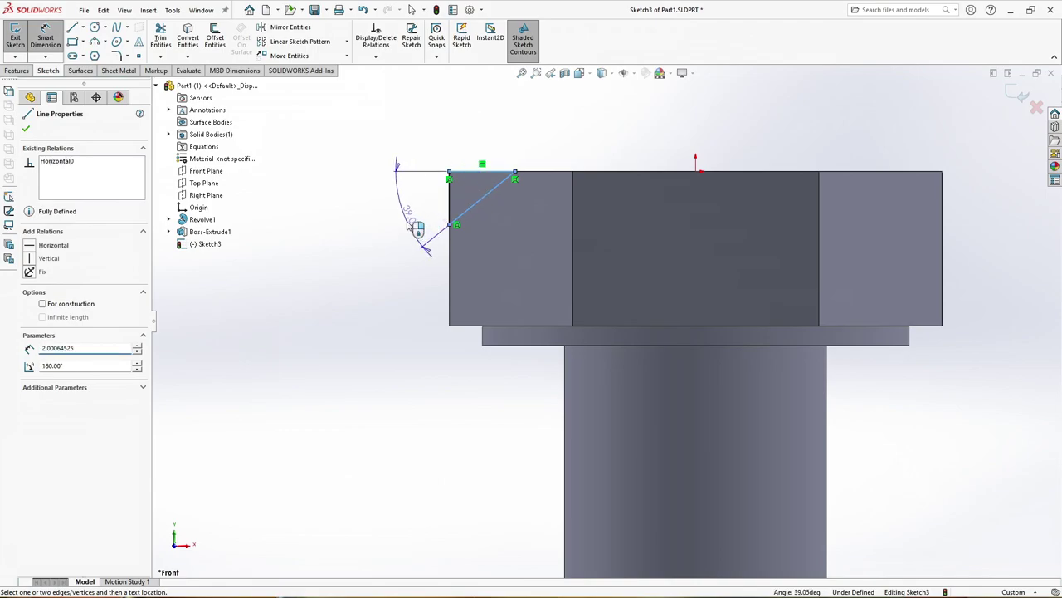
click(409, 222)
text(30)
key(Return)
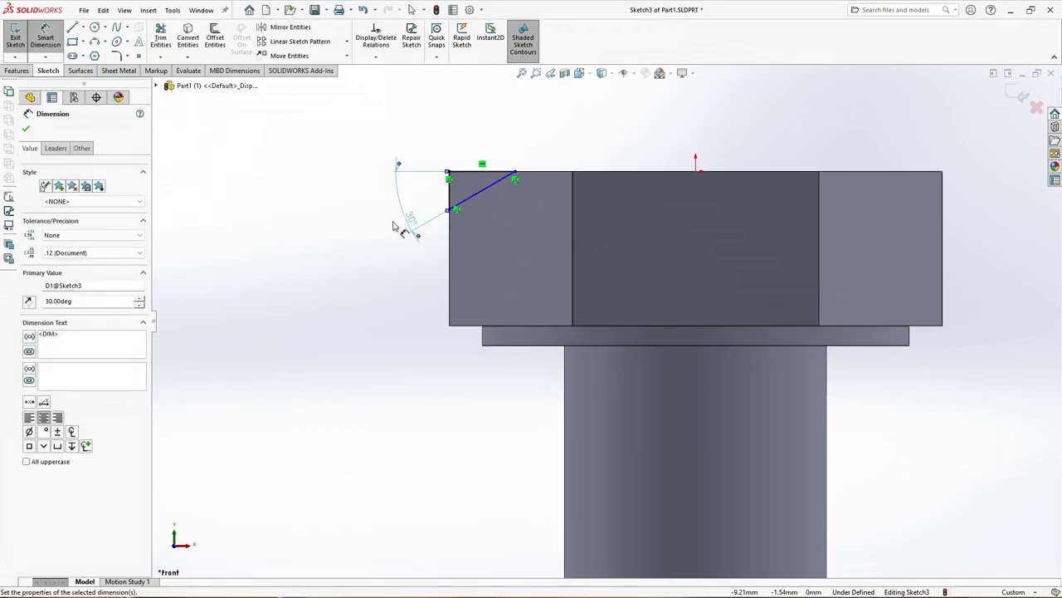
key(ctrl+7)
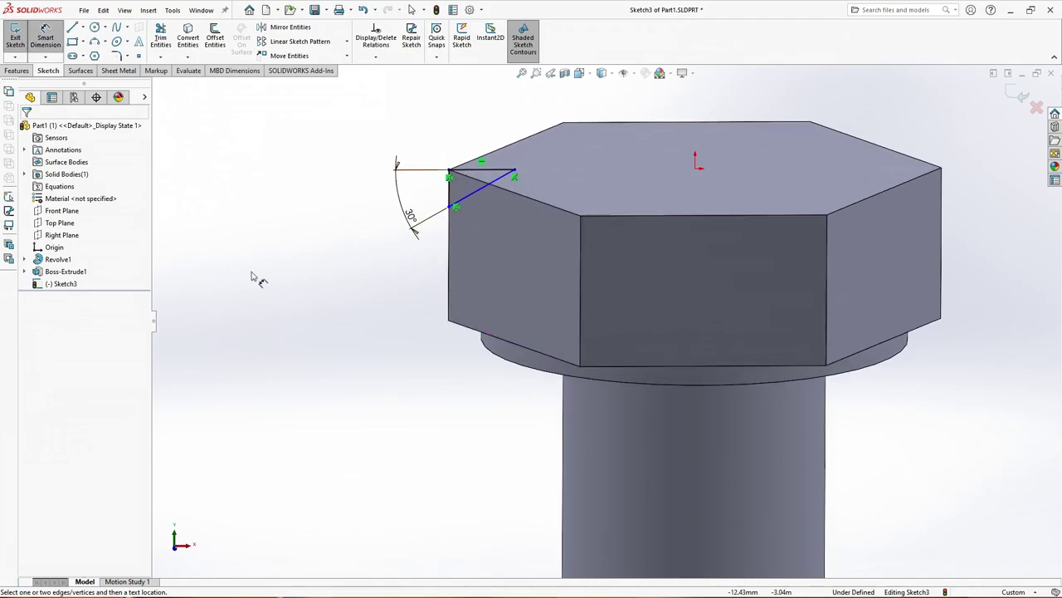
Pierce the triangle's outer corner onto the head's circular arc, and show temporary axes.
click(24, 271)
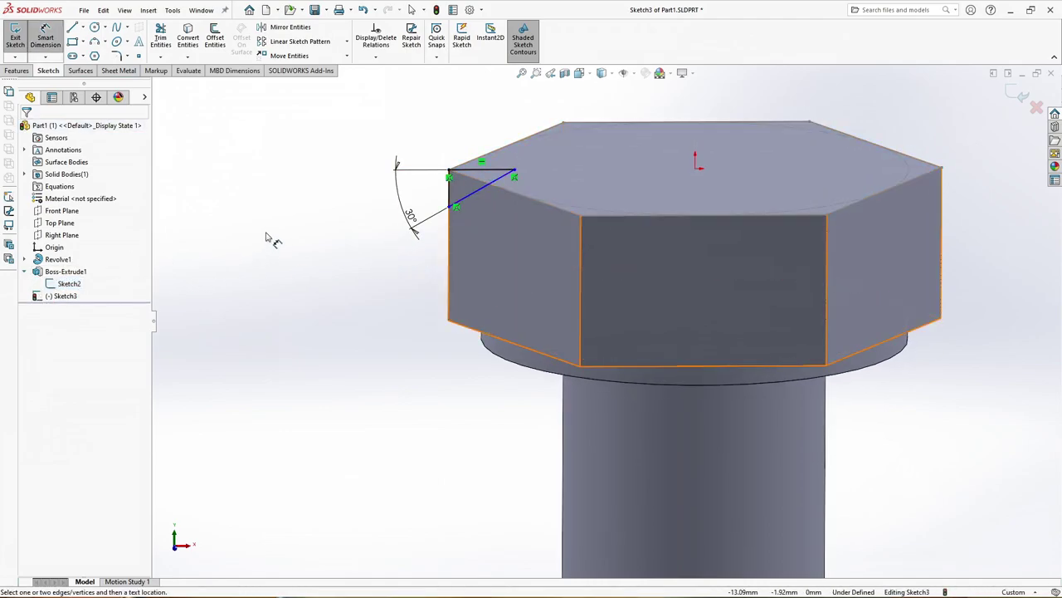
key(Escape)
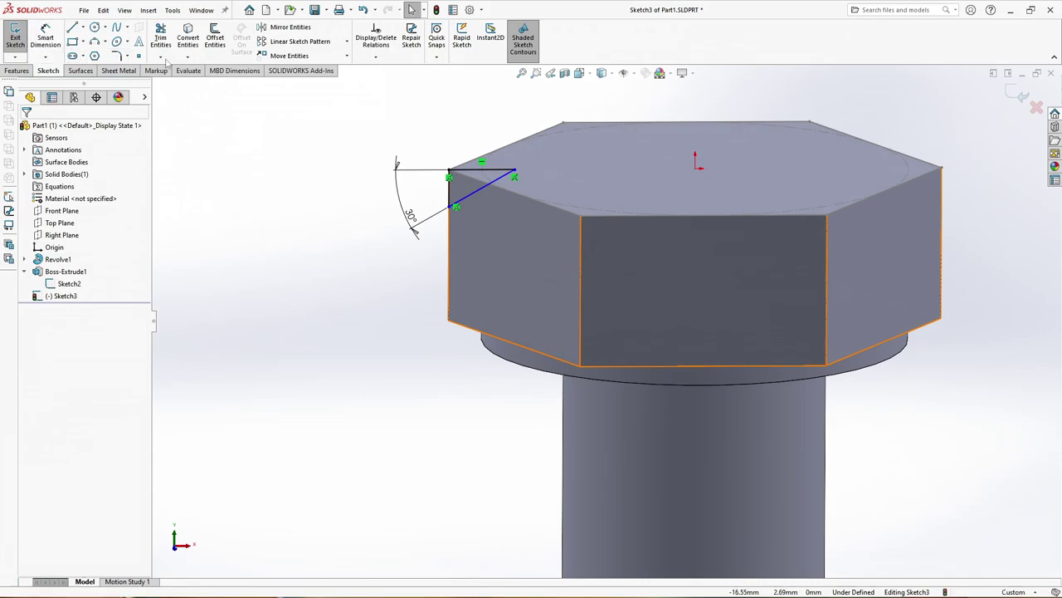
click(514, 173)
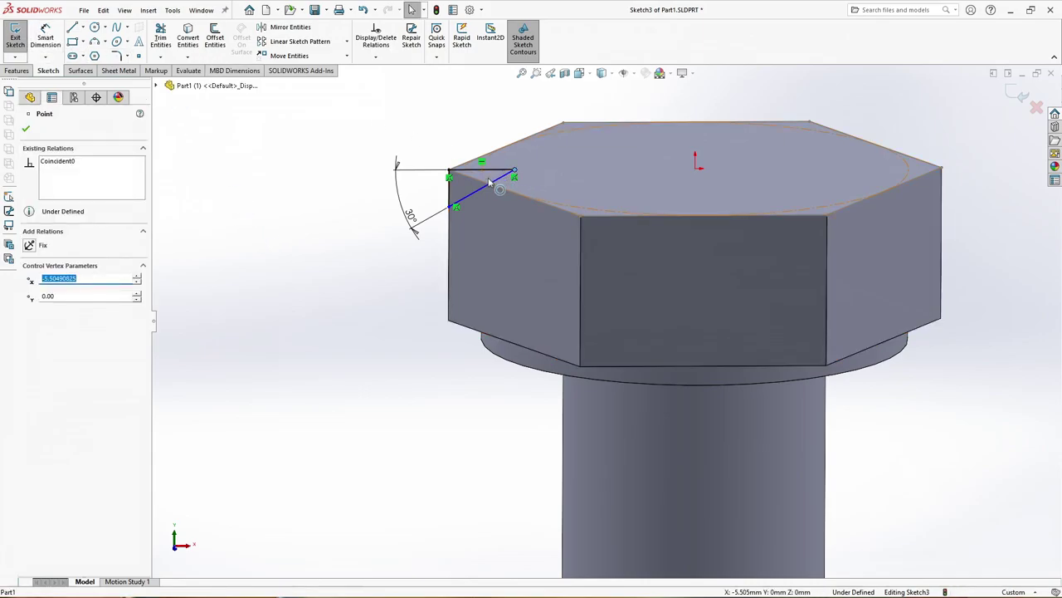
ctrl+click(500, 159)
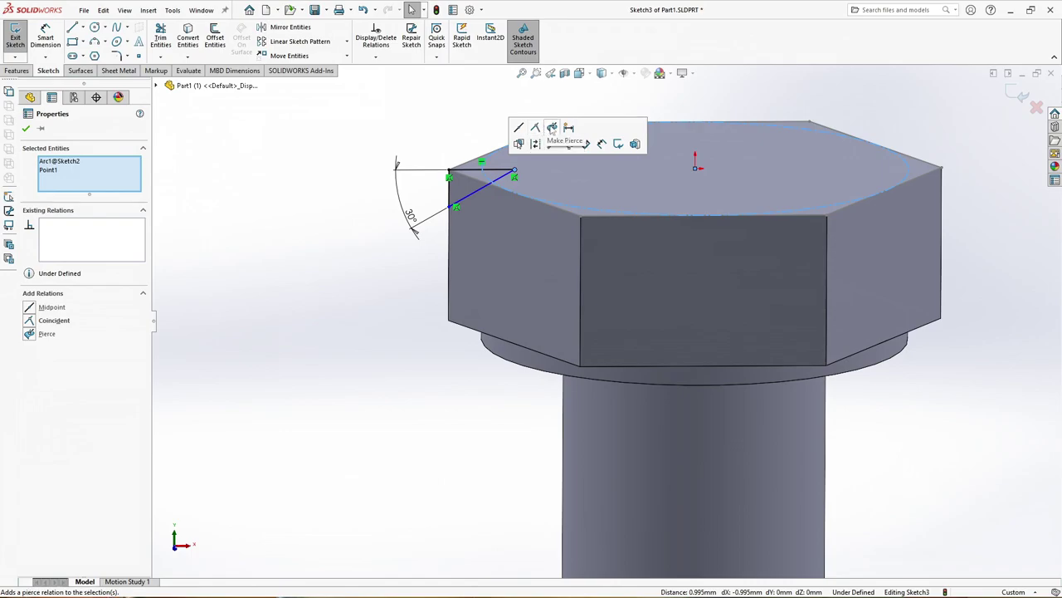
click(552, 127)
click(426, 141)
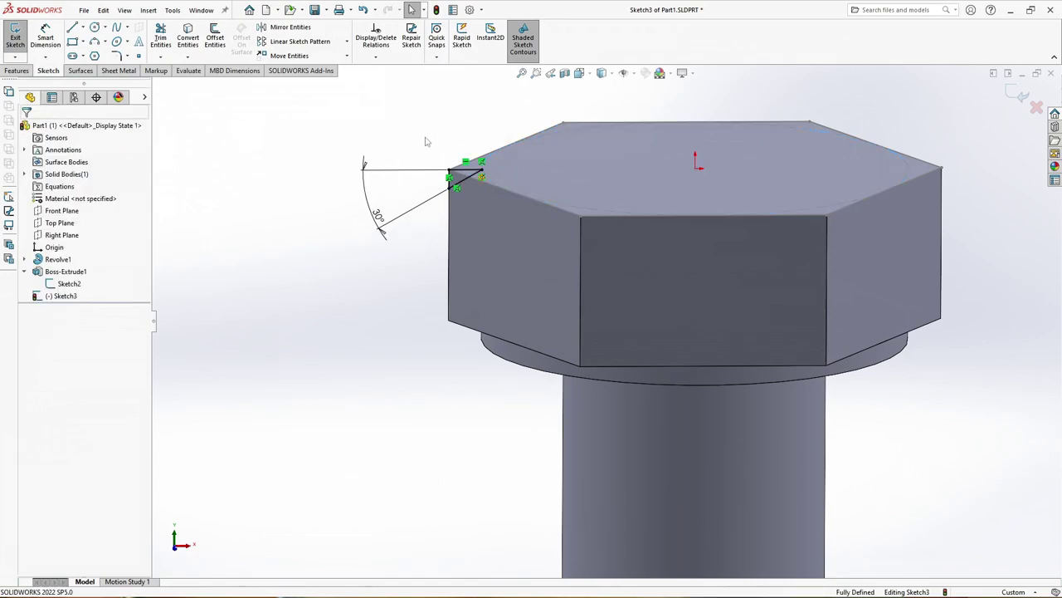
click(631, 73)
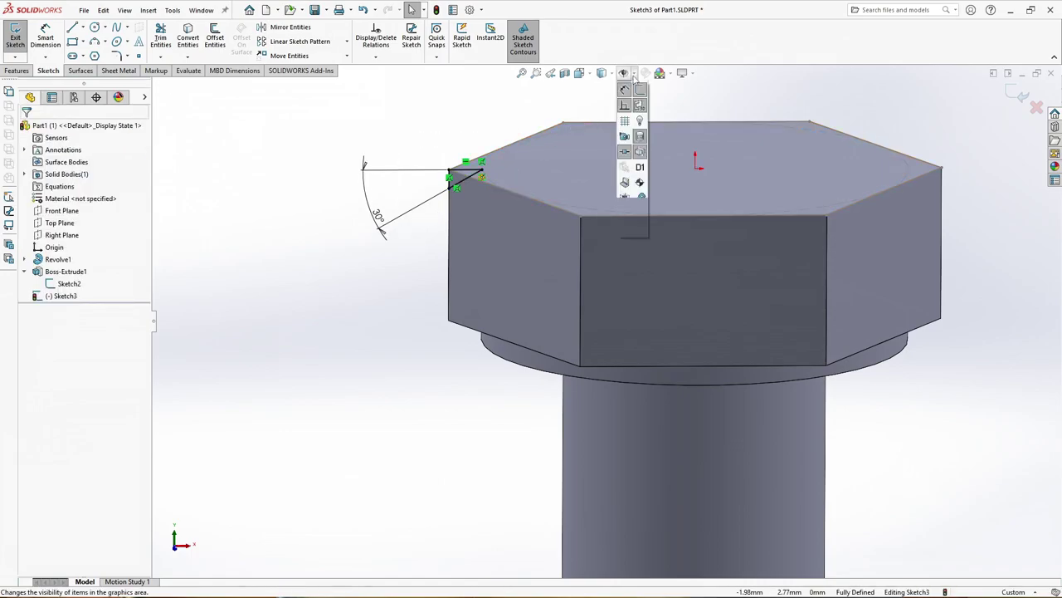
click(639, 106)
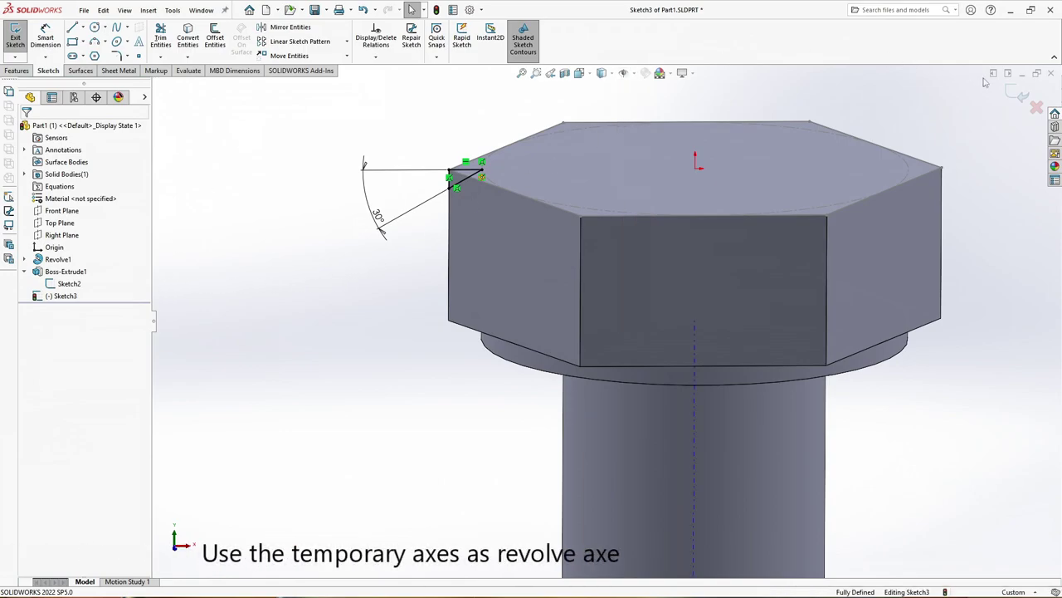
Revolve-cut the triangle around the bolt's central axis to chamfer the hex head's top.
key(r)
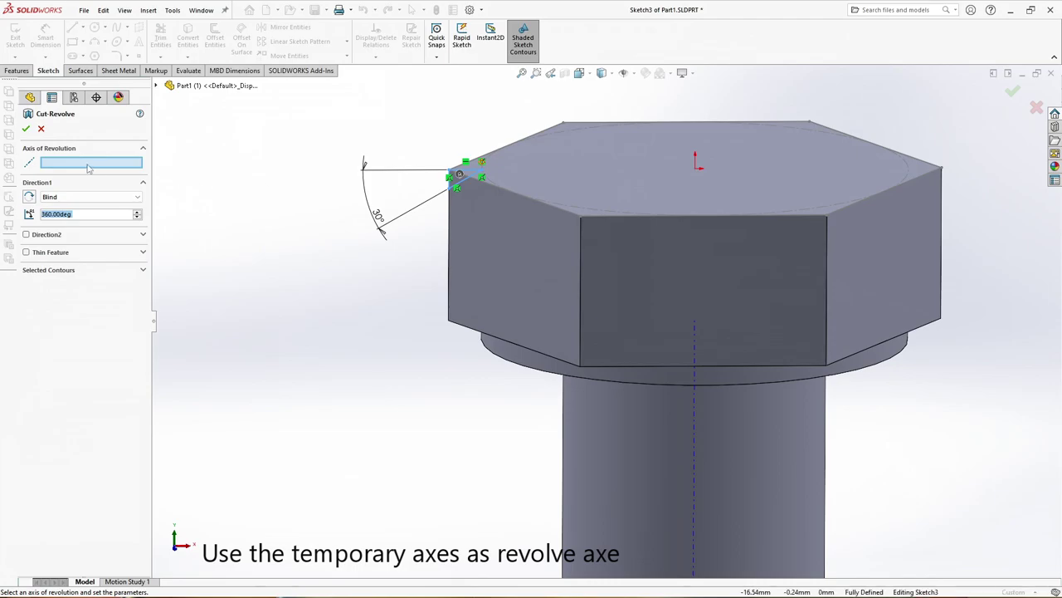
click(695, 470)
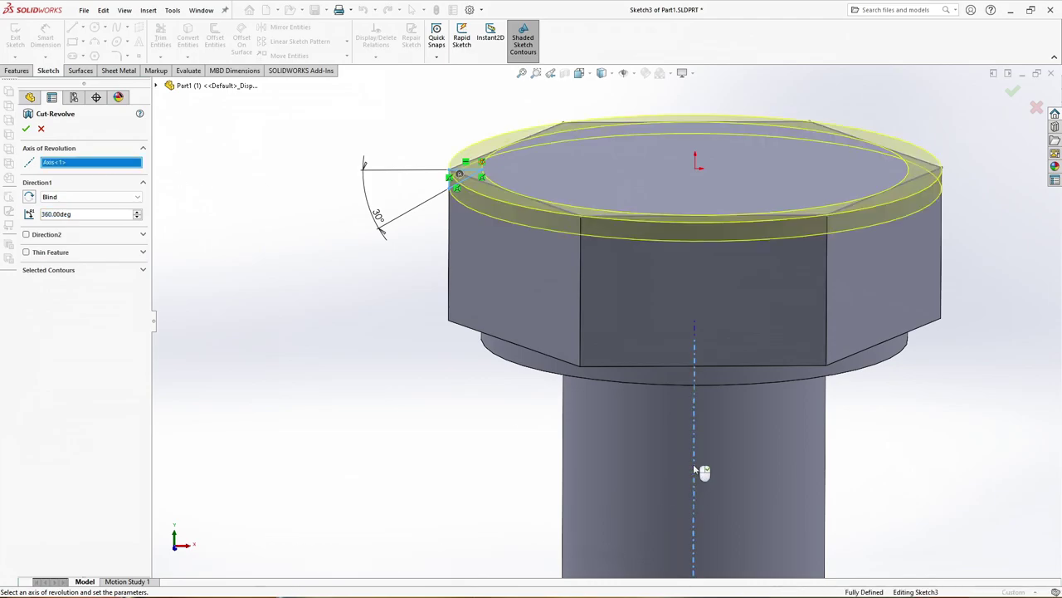
click(25, 129)
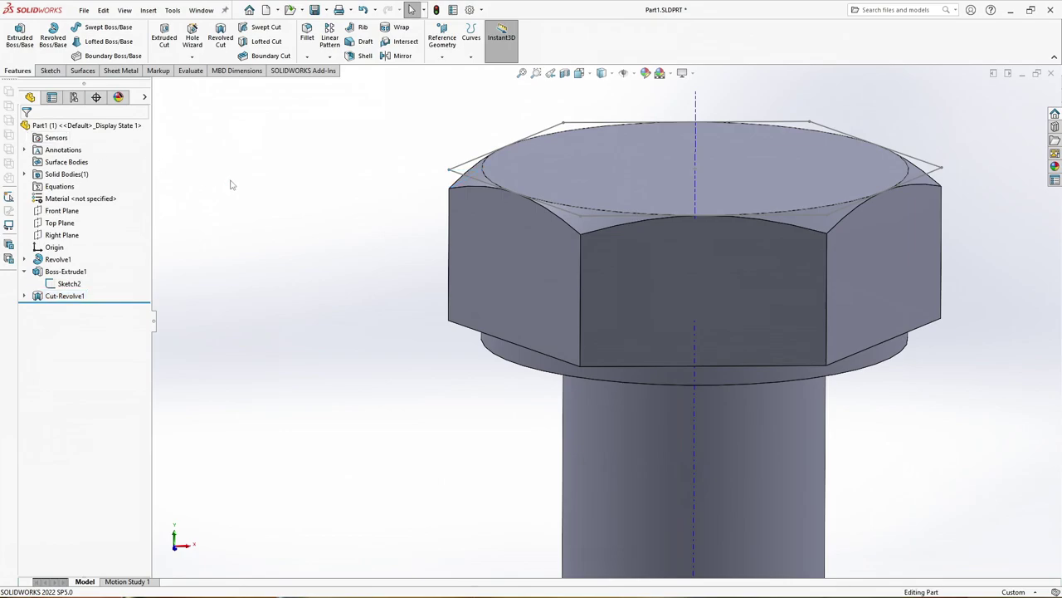
Switch to isometric view, hide the temporary axis and Sketch2, and collapse the feature tree.
key(ctrl+7)
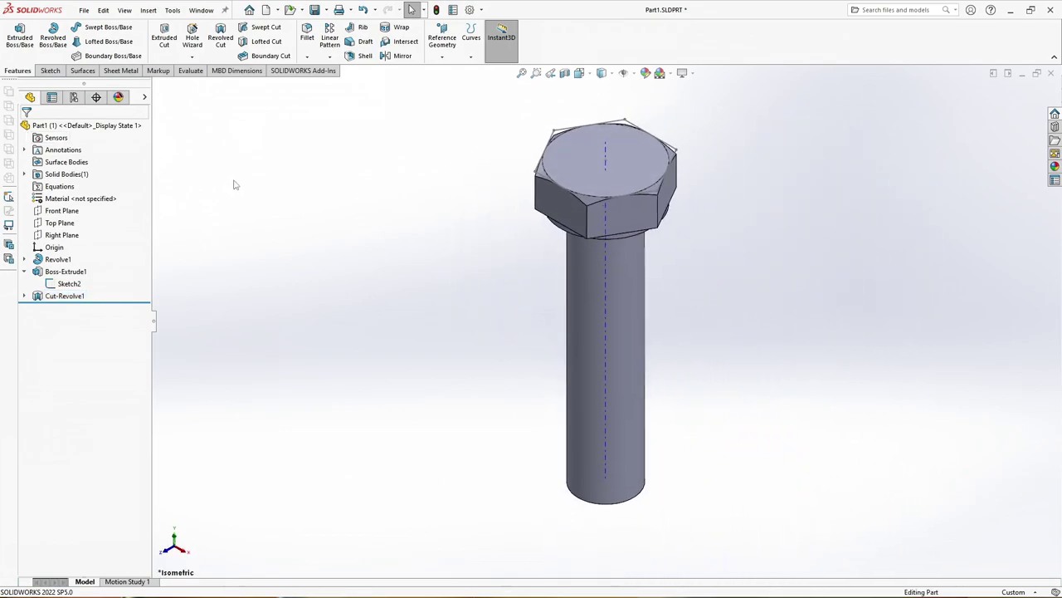
click(631, 73)
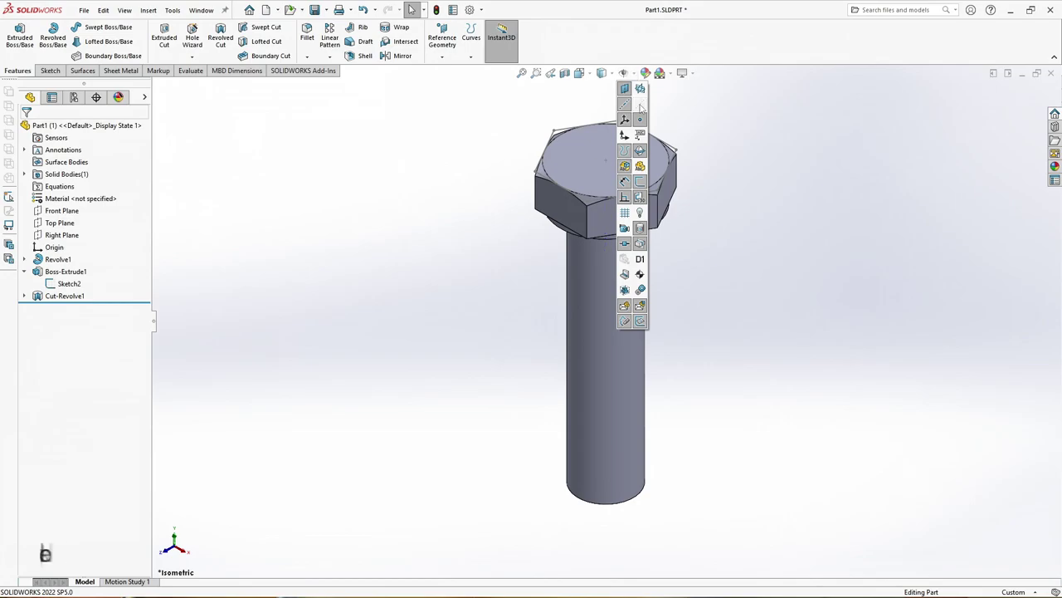
click(70, 284)
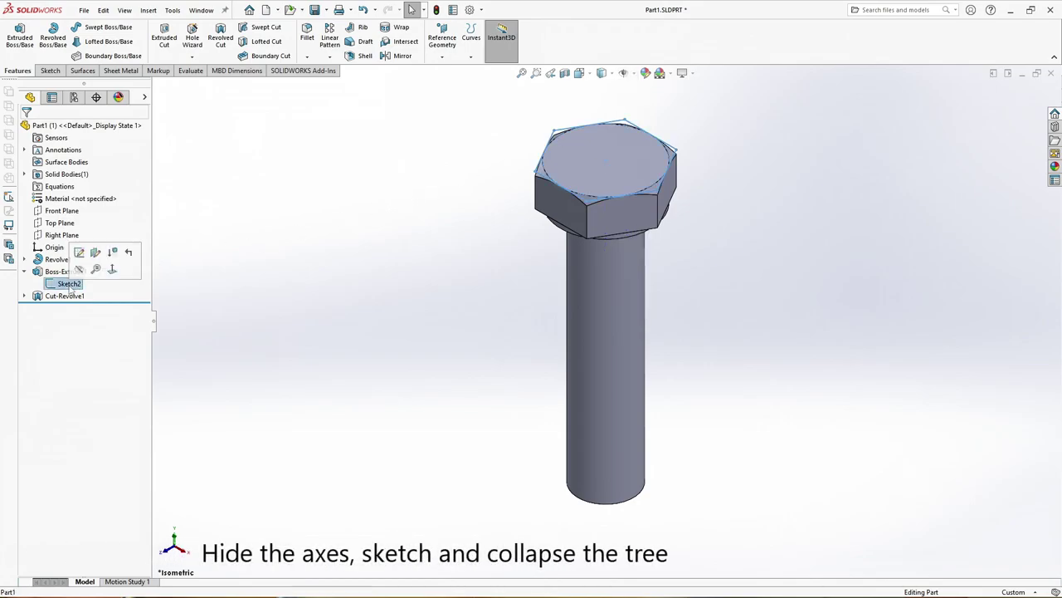
right_click(64, 272)
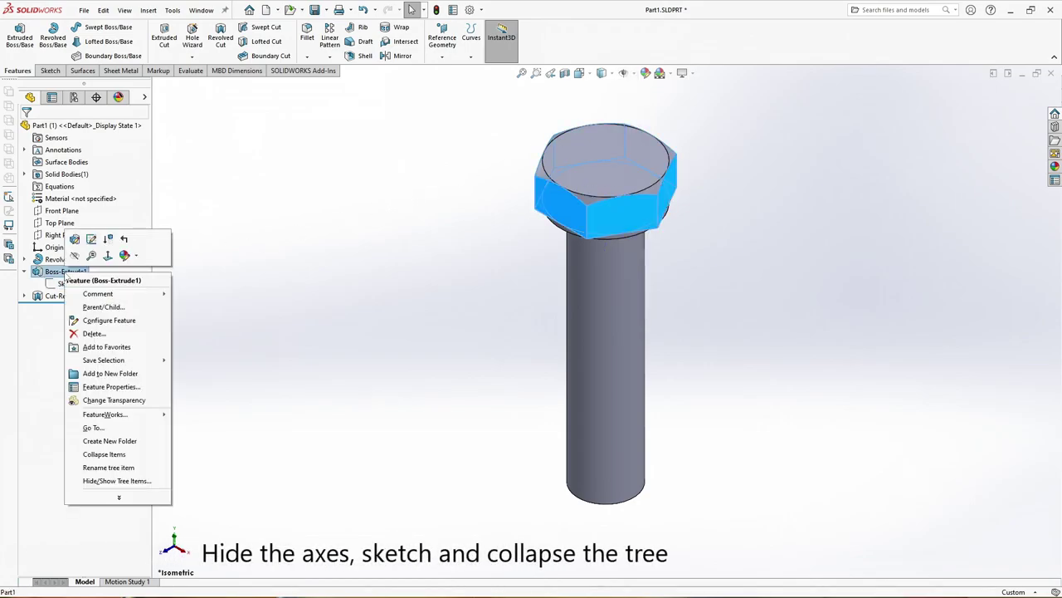
click(104, 454)
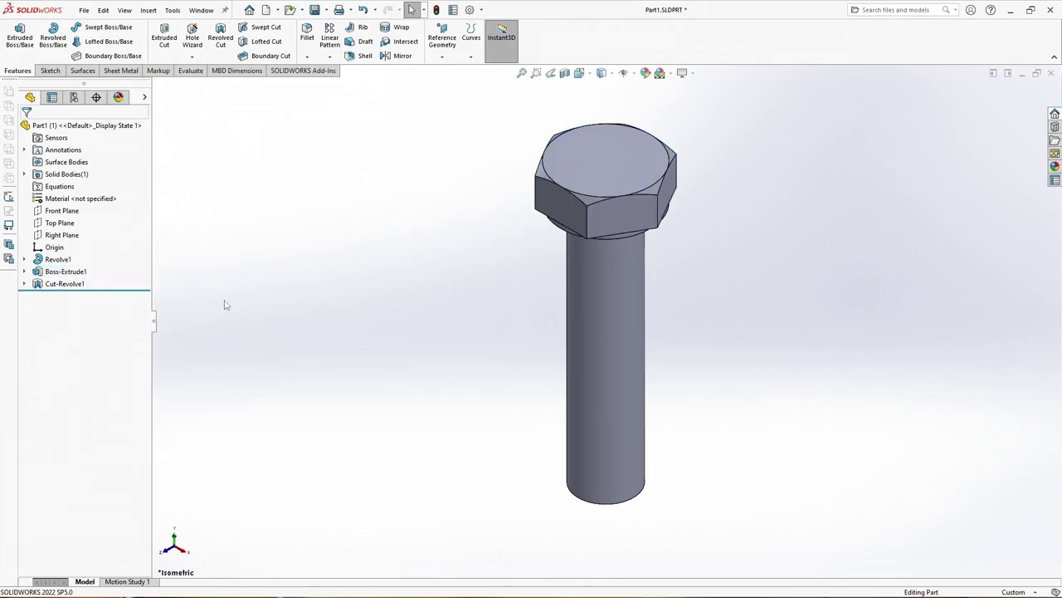
Chamfer the circular edge at the shaft's end 0.6 mm at 45°.
click(308, 56)
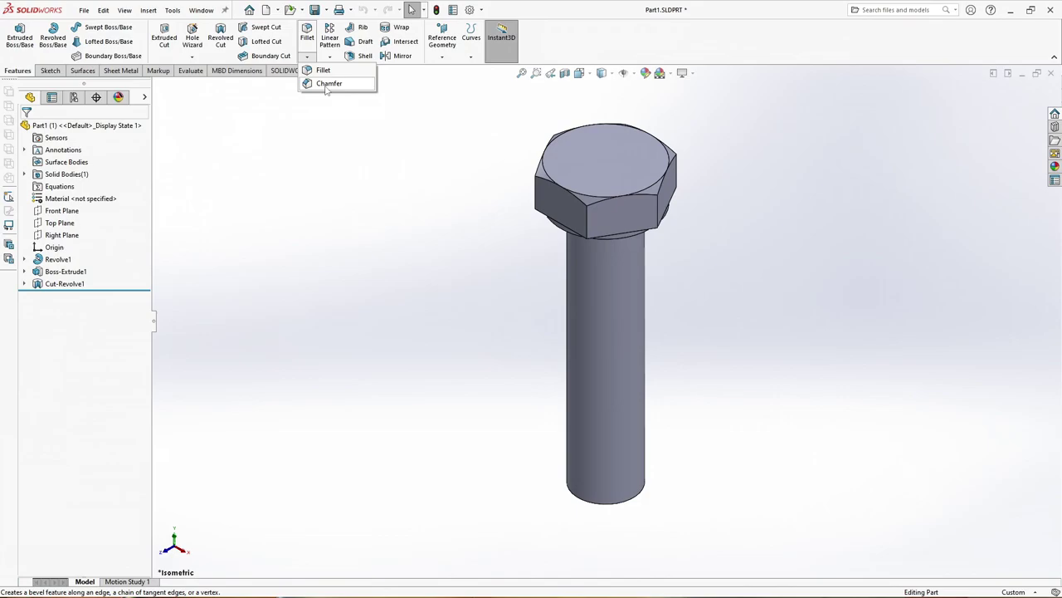
click(327, 84)
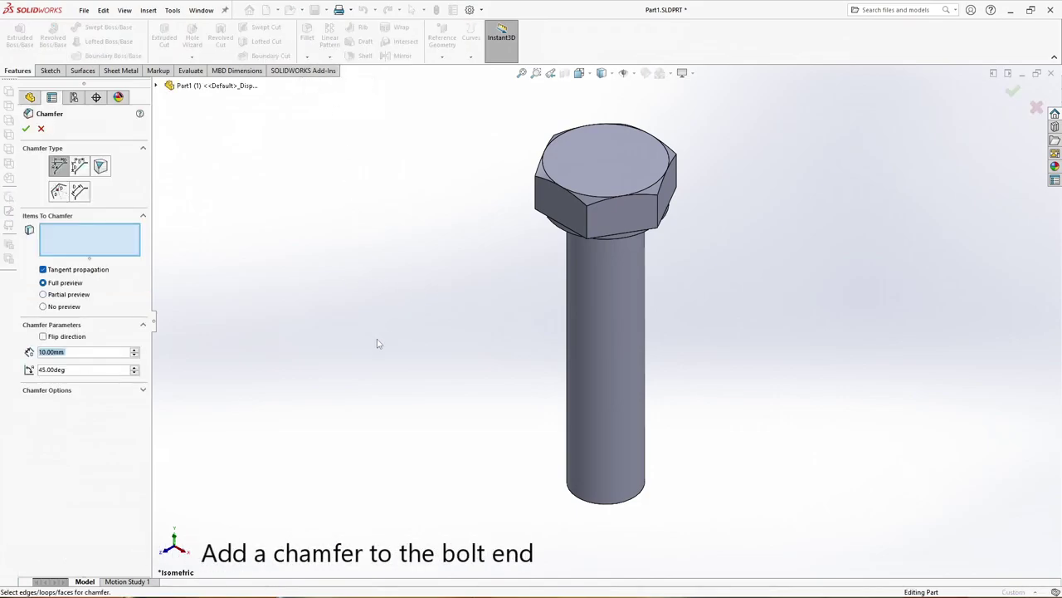
middle_drag(376, 342, 517, 130)
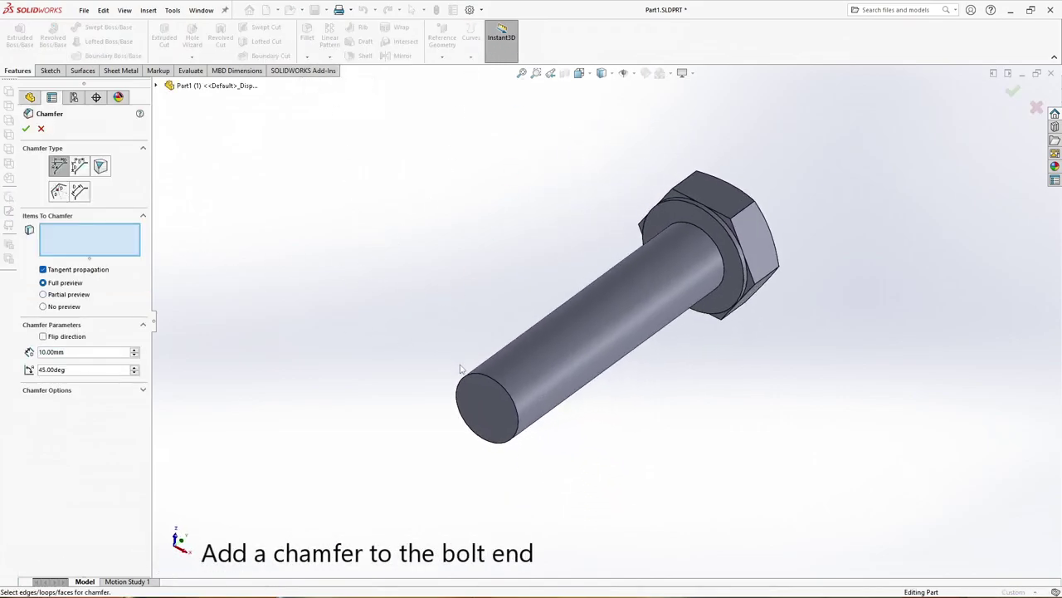
click(481, 374)
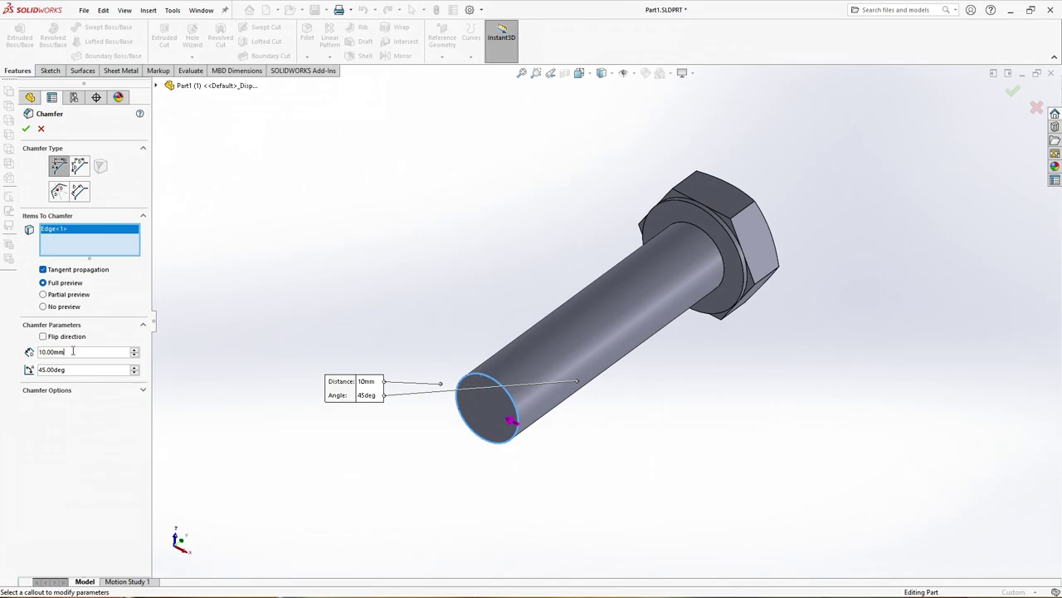
text(0.6)
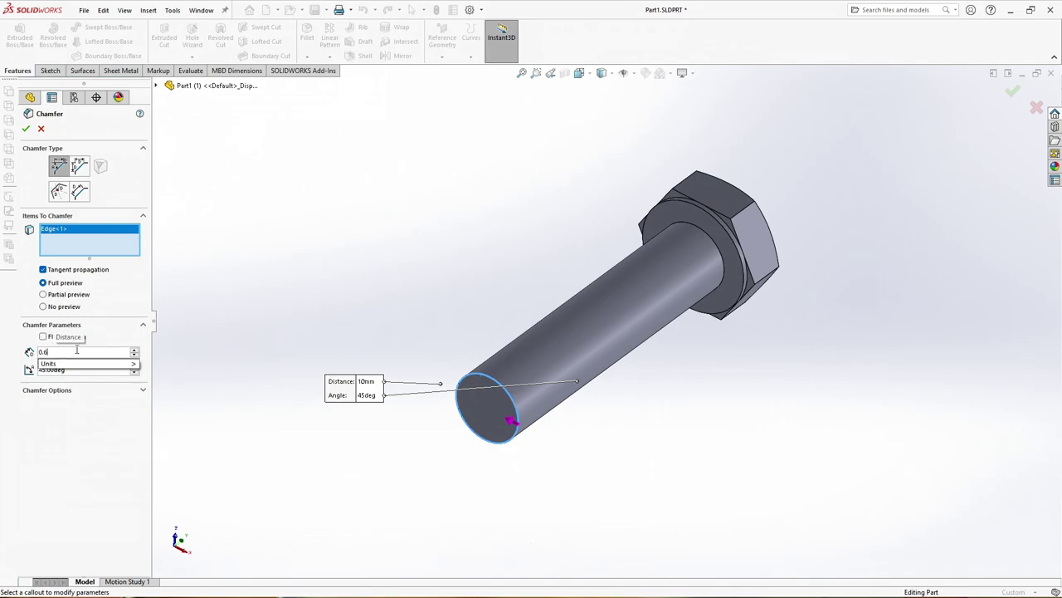
key(Return)
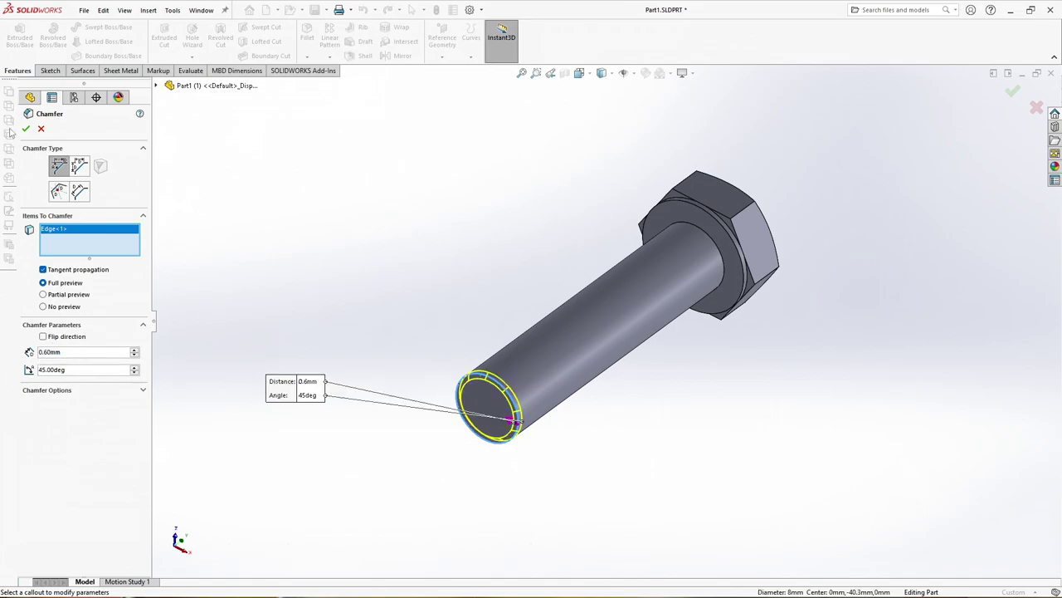
click(26, 129)
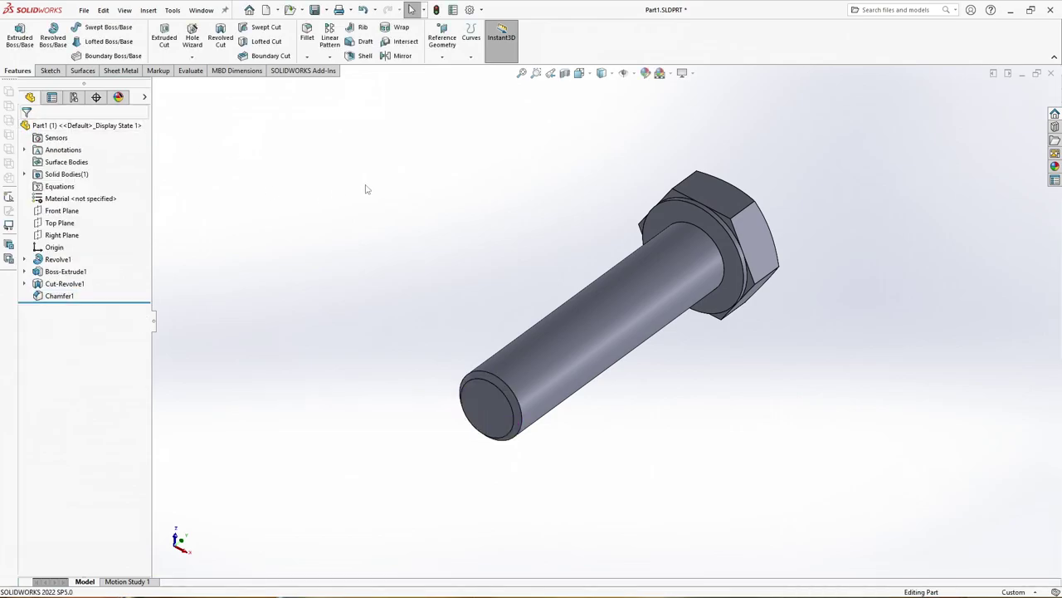
click(148, 10)
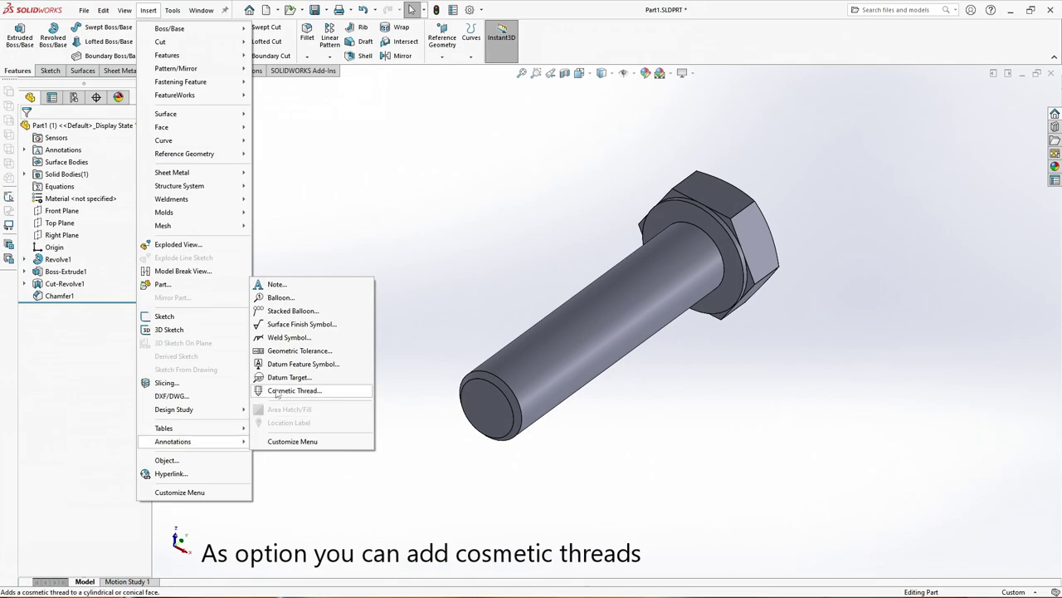
Add a 6.6 mm diameter cosmetic thread from the shank's end edge, then view isometrically.
mouse_move(172, 441)
click(269, 391)
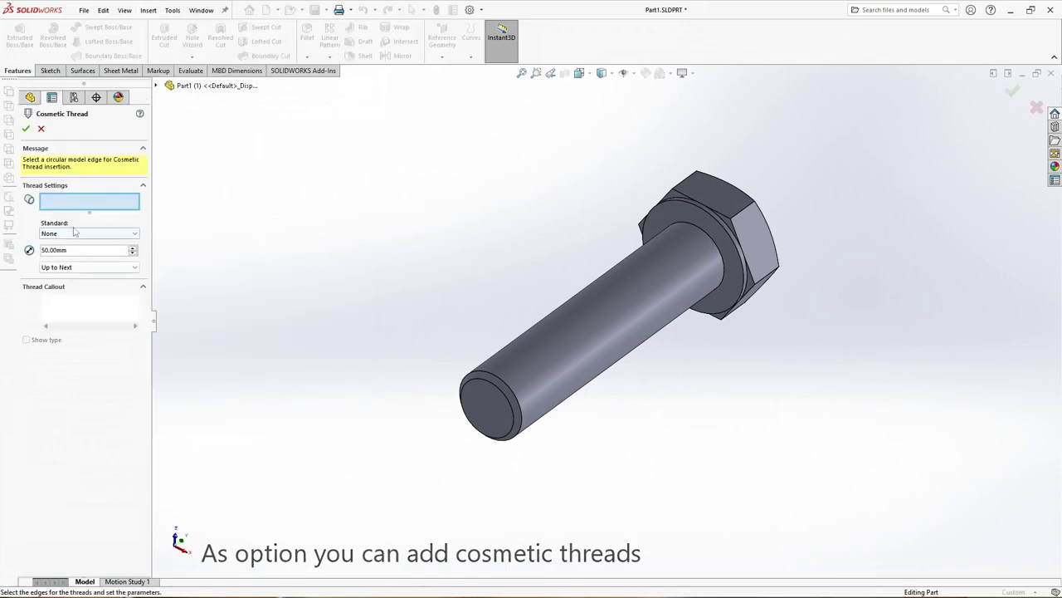
click(513, 391)
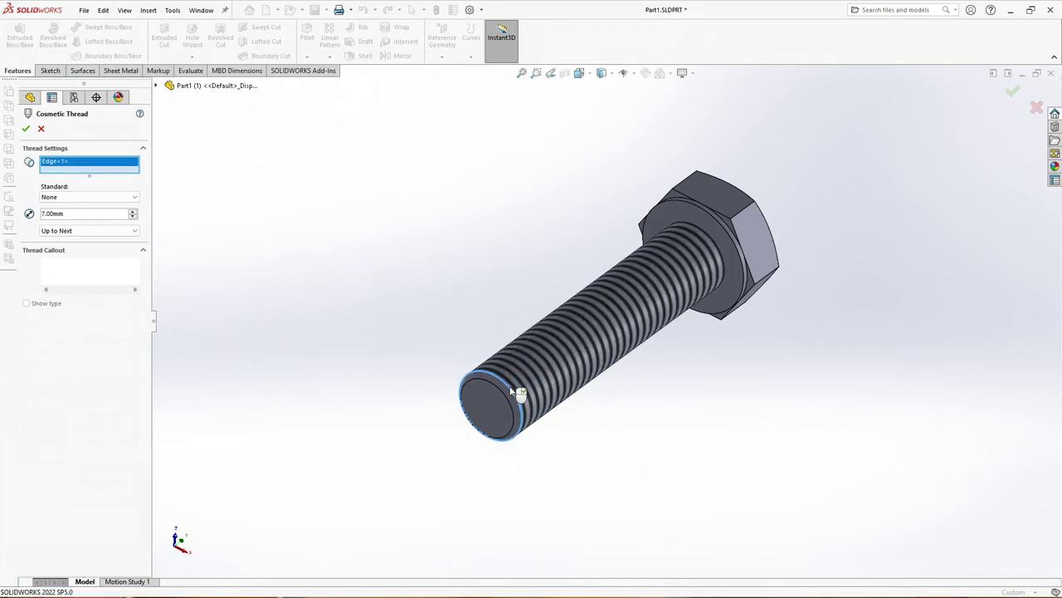
double_click(77, 216)
text(6.6)
key(Return)
click(26, 129)
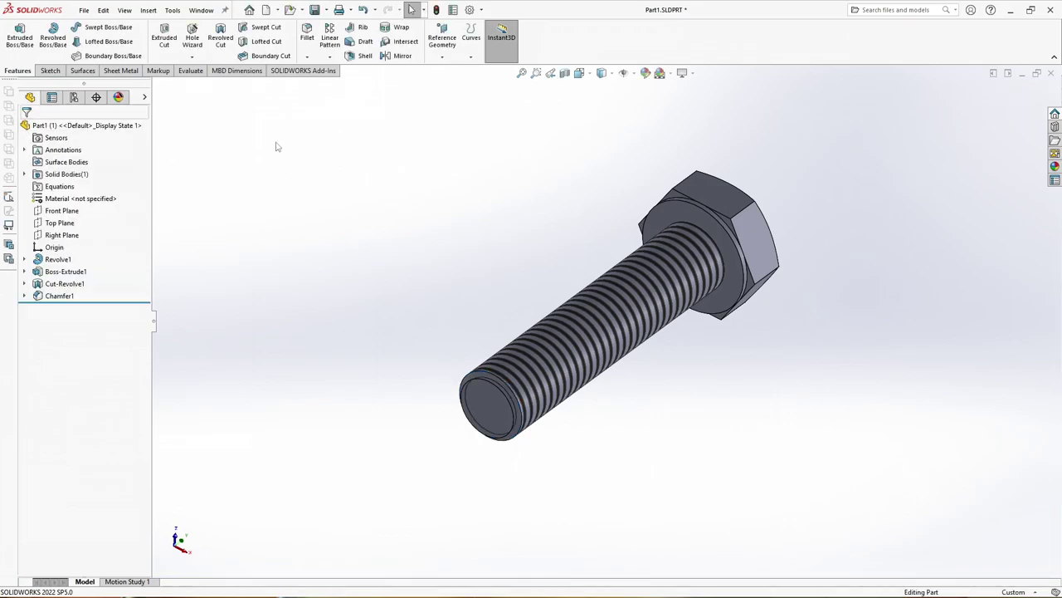
key(ctrl+7)
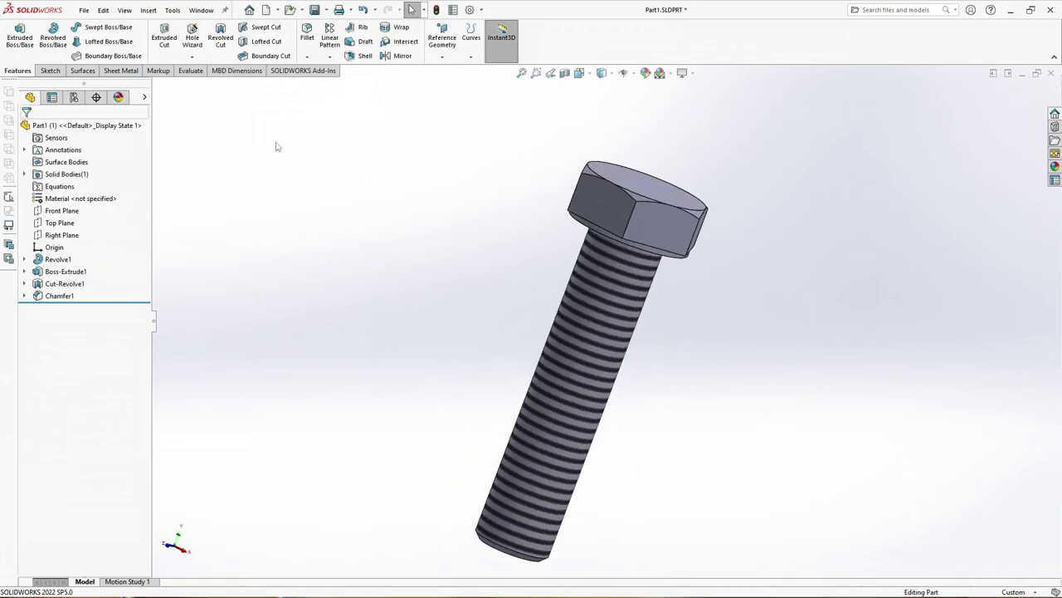
Save the part and rename the default configuration to M8 35.
key(ctrl+s)
click(73, 98)
click(70, 146)
click(70, 147)
text(M8 35)
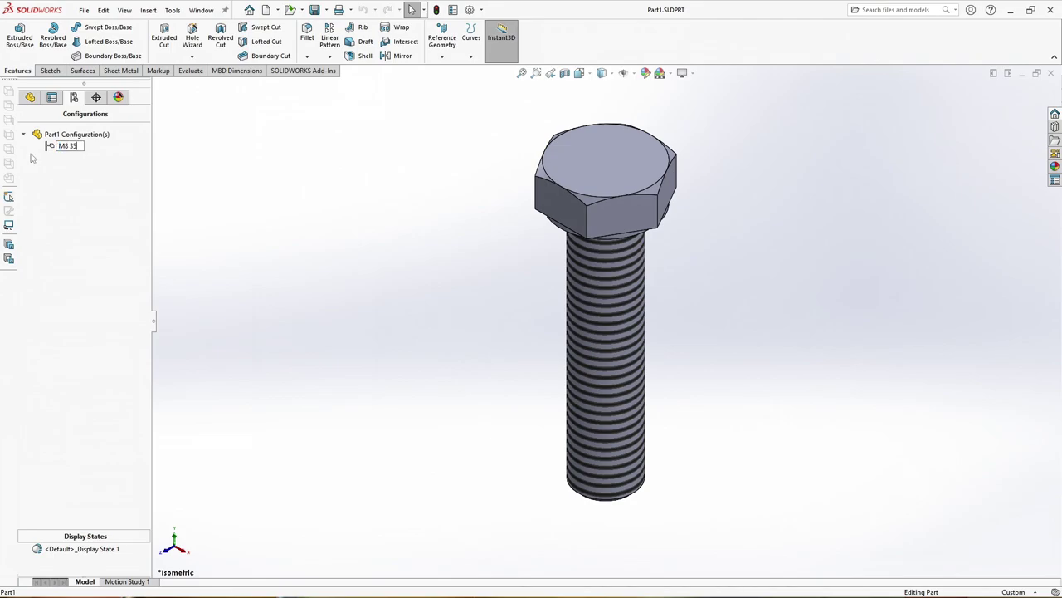
key(Return)
Add a new configuration named M12 40 and make it active.
right_click(60, 135)
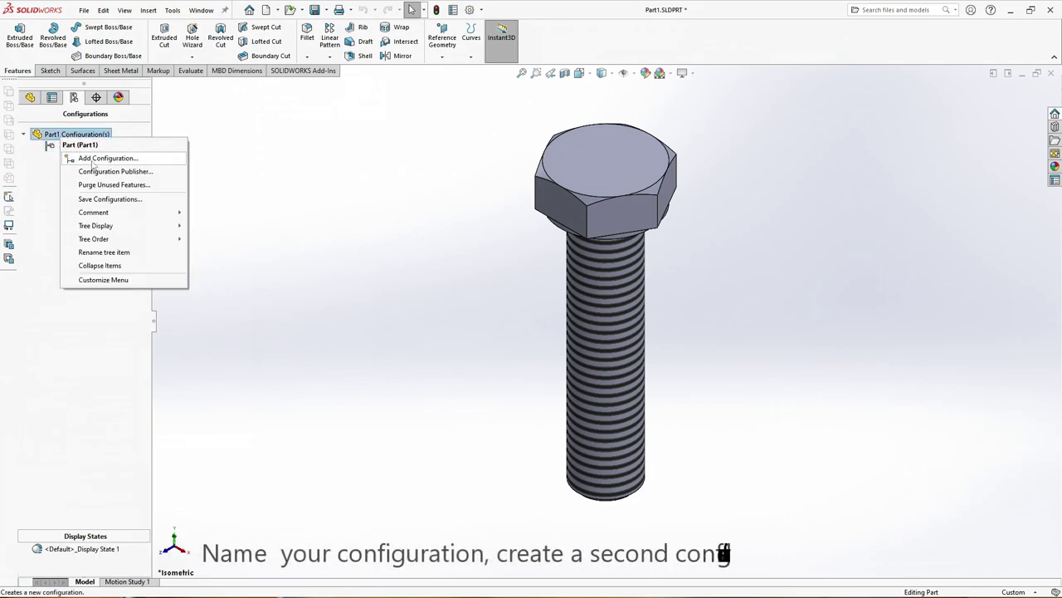
click(93, 164)
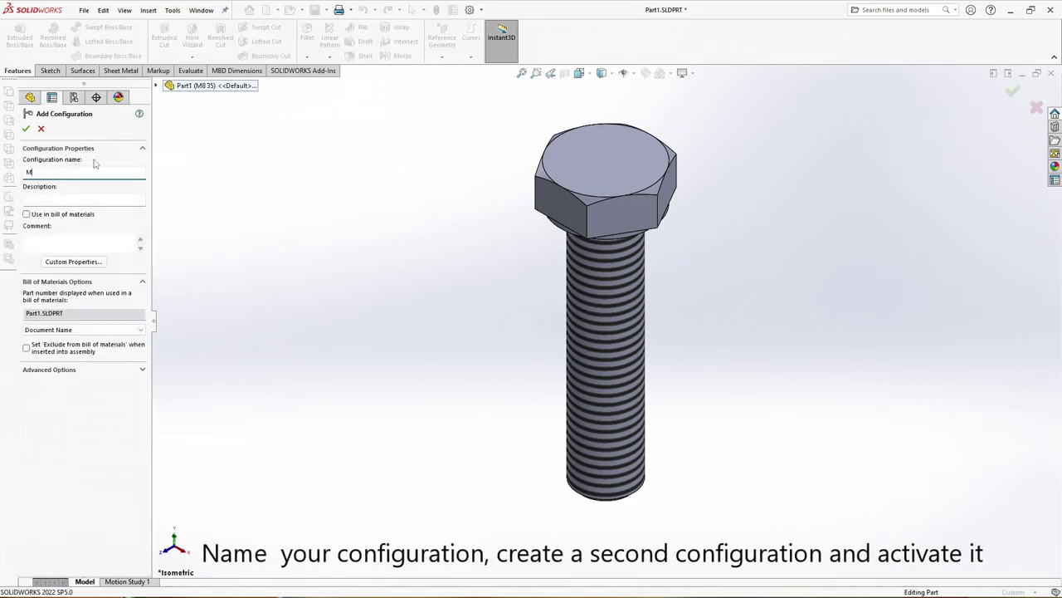
text(12 40)
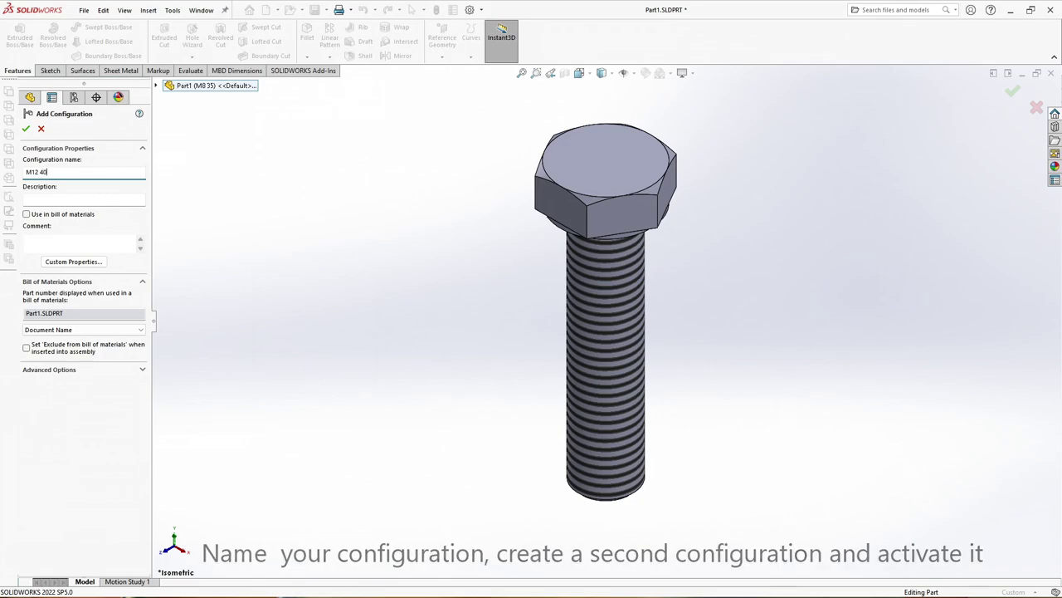
key(Return)
click(31, 99)
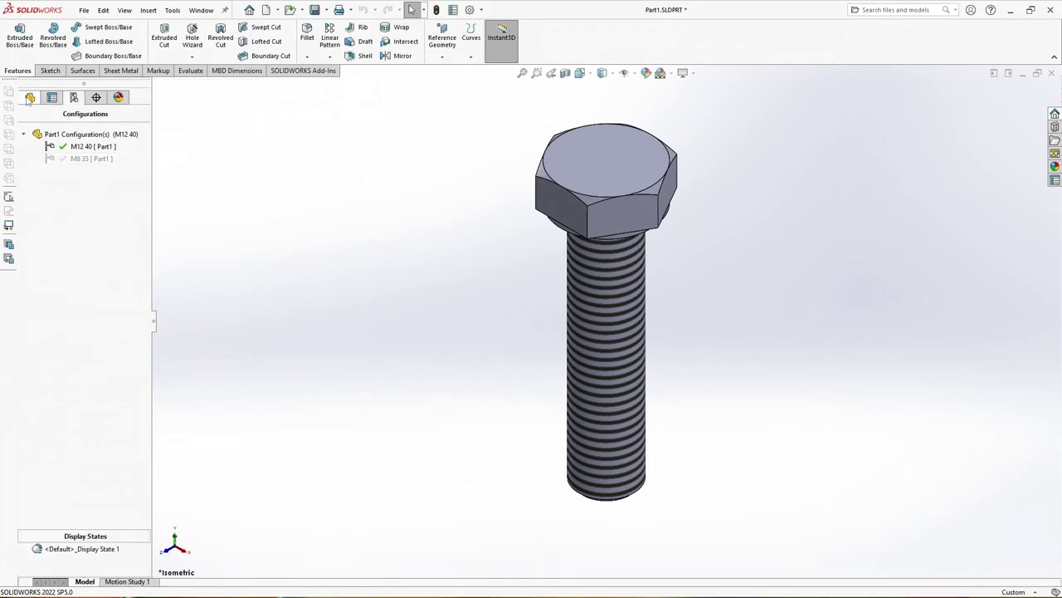
right_click(54, 189)
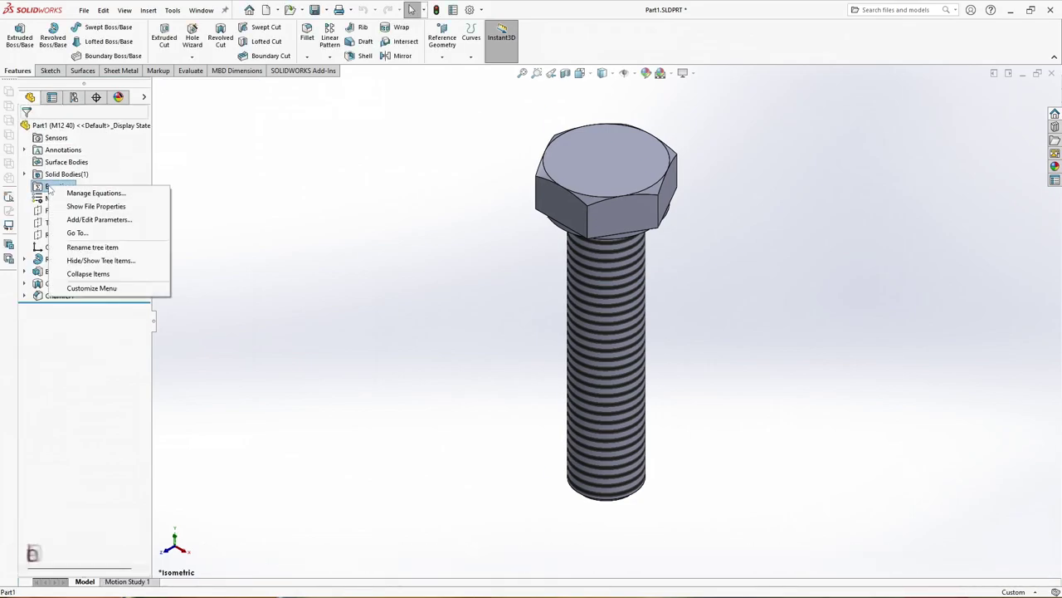
In Manage Equations, set M/2 to 6mm and L to 40mm for this configuration only.
click(71, 196)
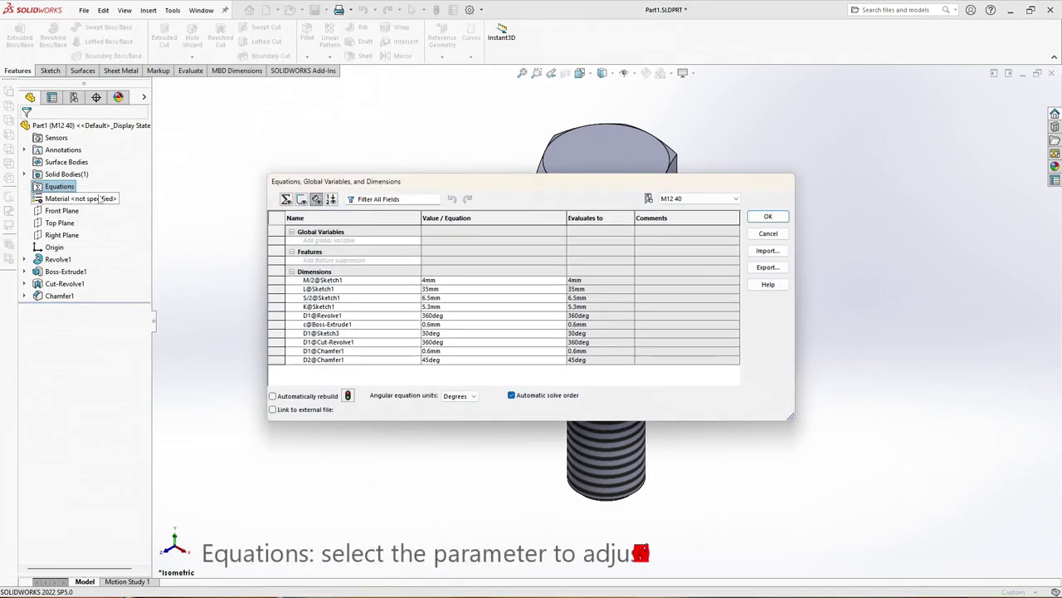
click(446, 284)
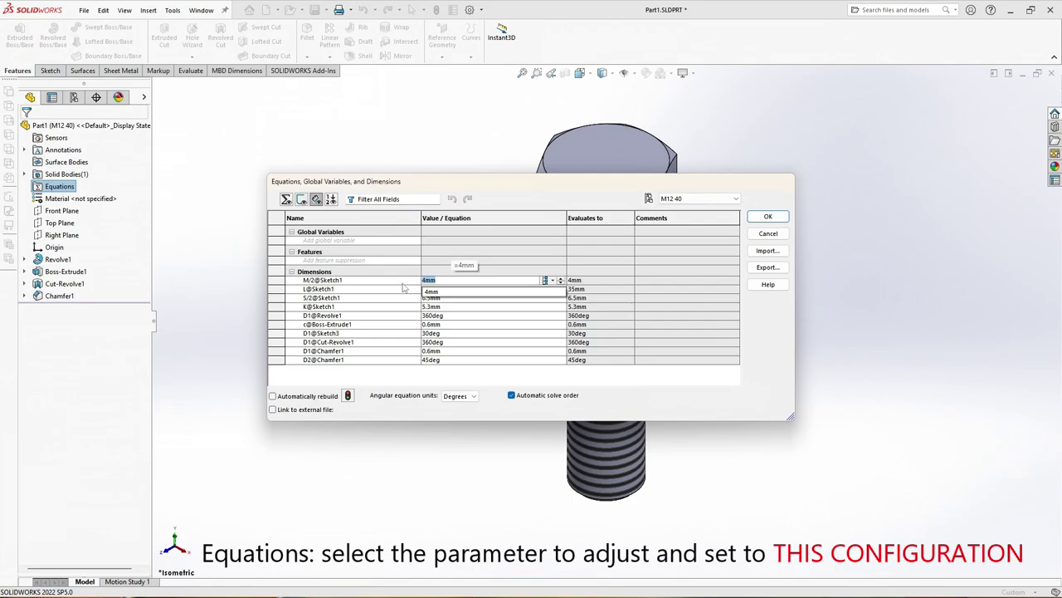
text(6)
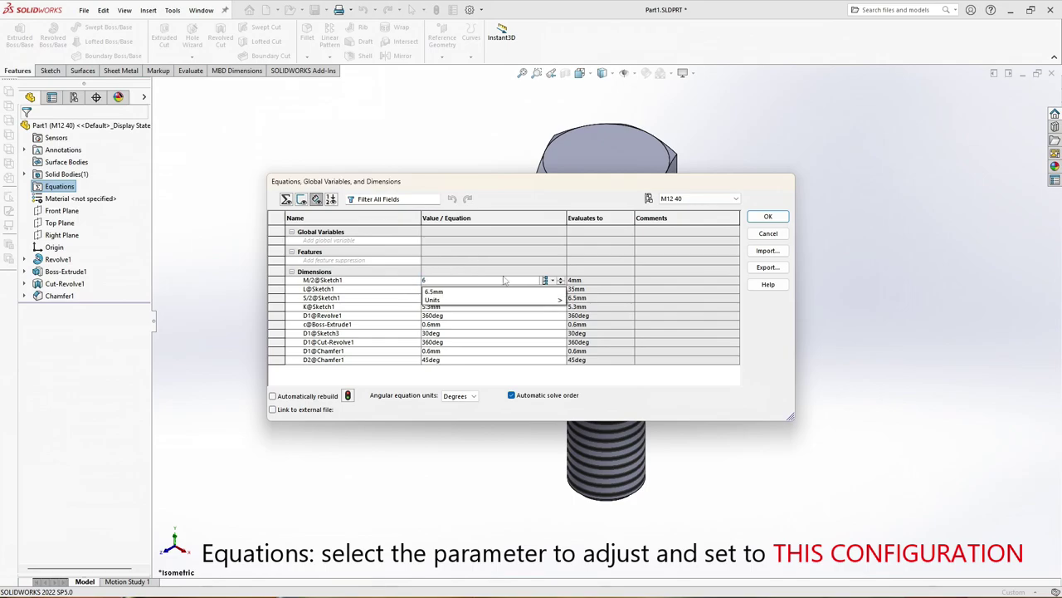
click(549, 283)
click(576, 296)
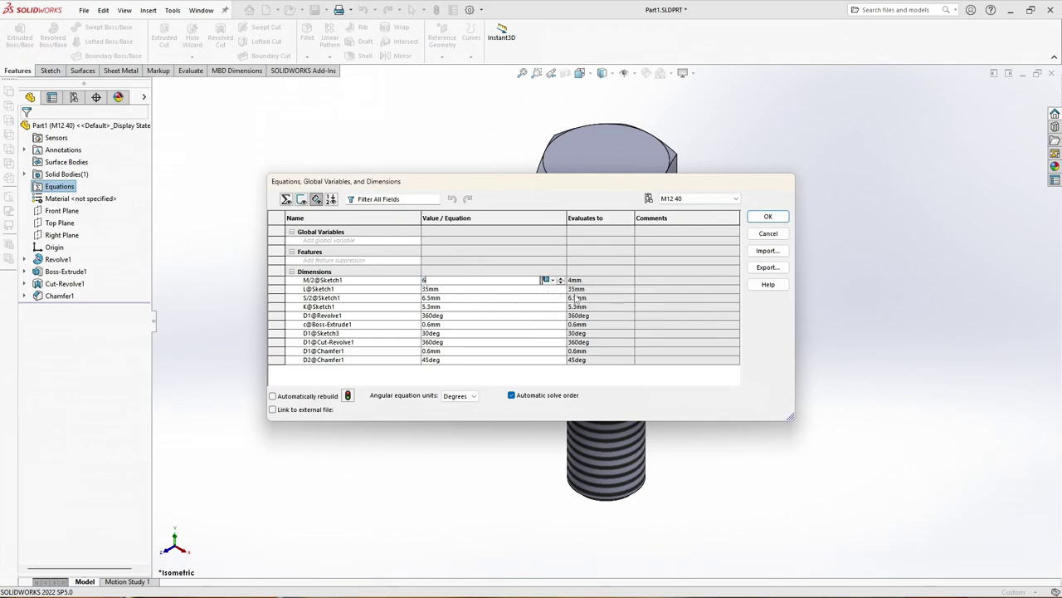
click(461, 288)
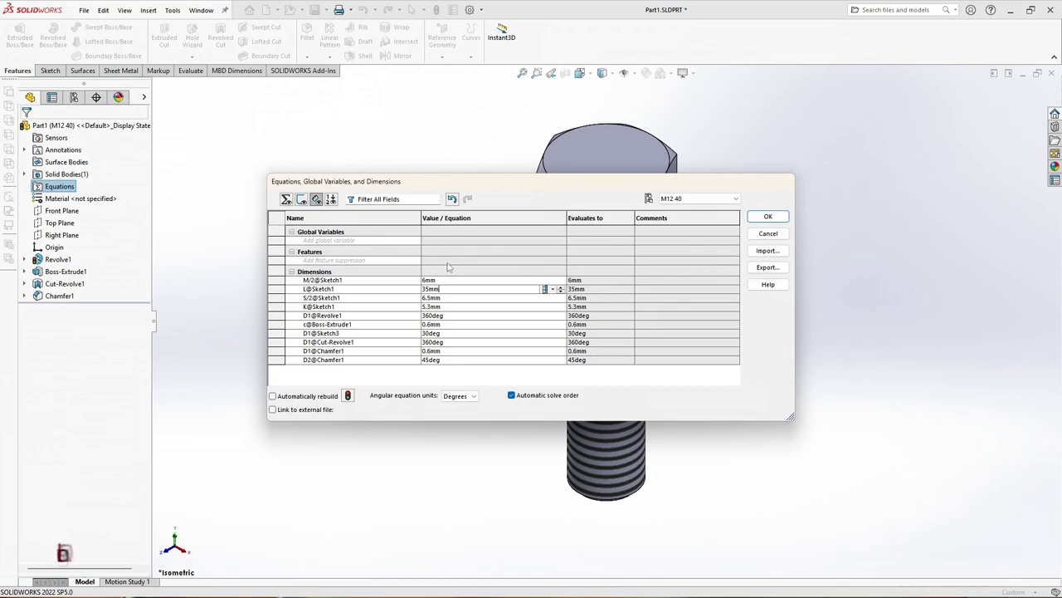
key(ctrl+a)
text(40)
click(545, 289)
click(564, 305)
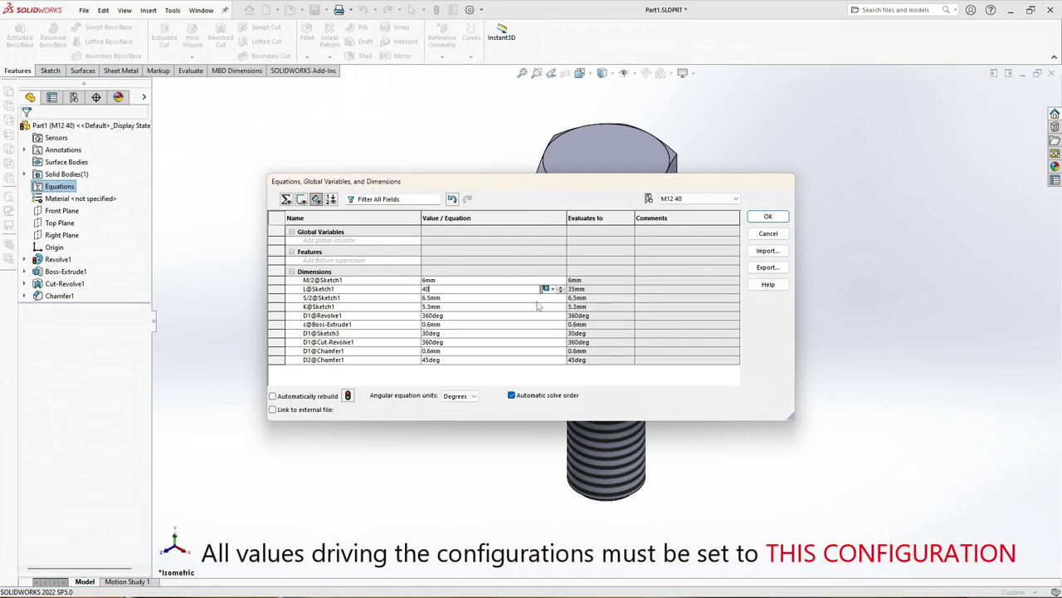
click(446, 297)
Set S/2 to 9.5mm and K to 7.5mm for this configuration only.
key(ctrl+a)
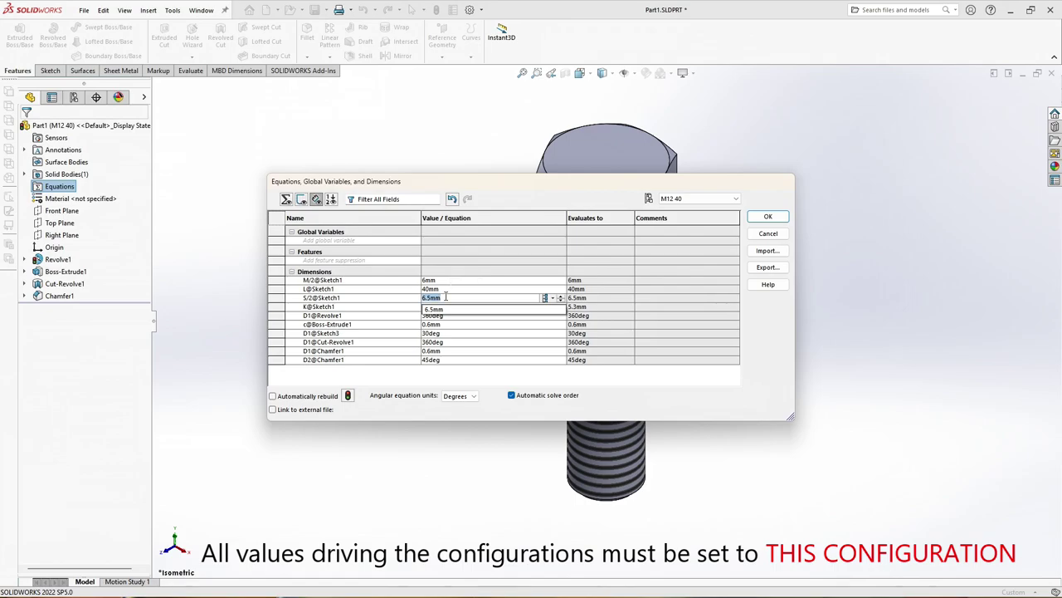
text(9.5)
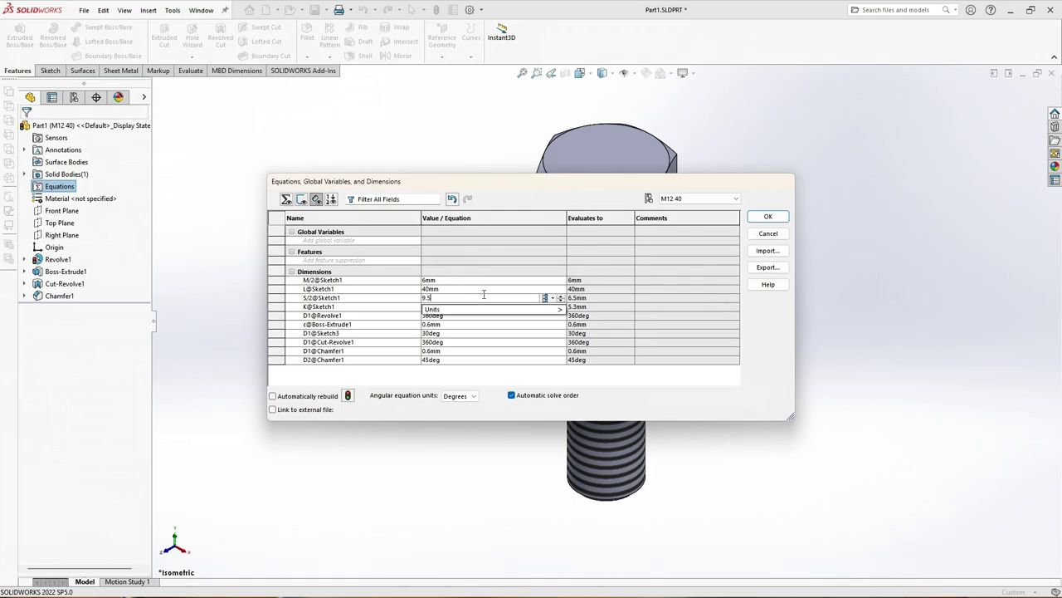
click(553, 299)
click(548, 316)
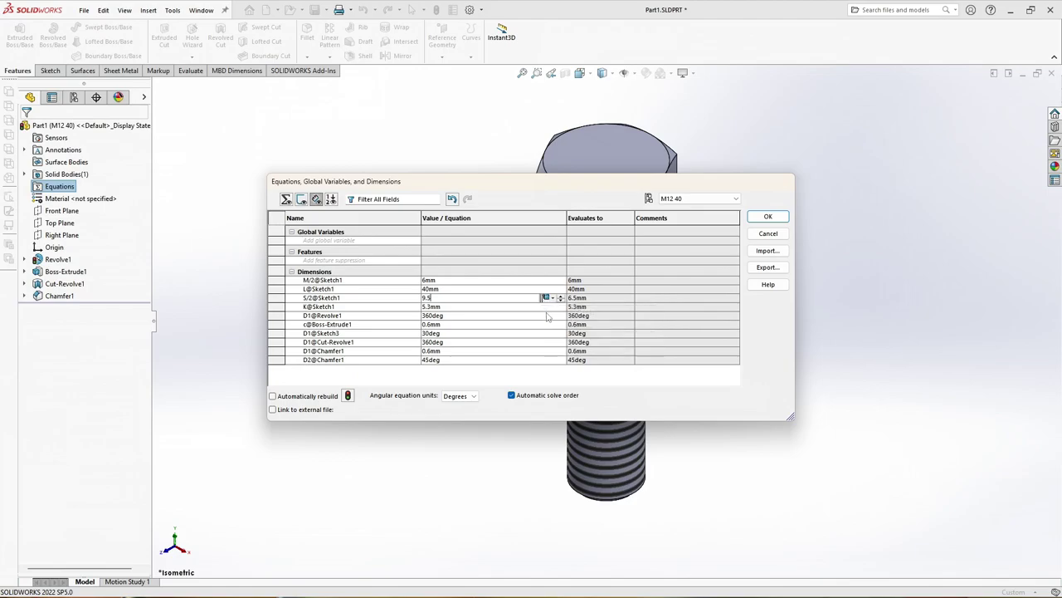
click(454, 307)
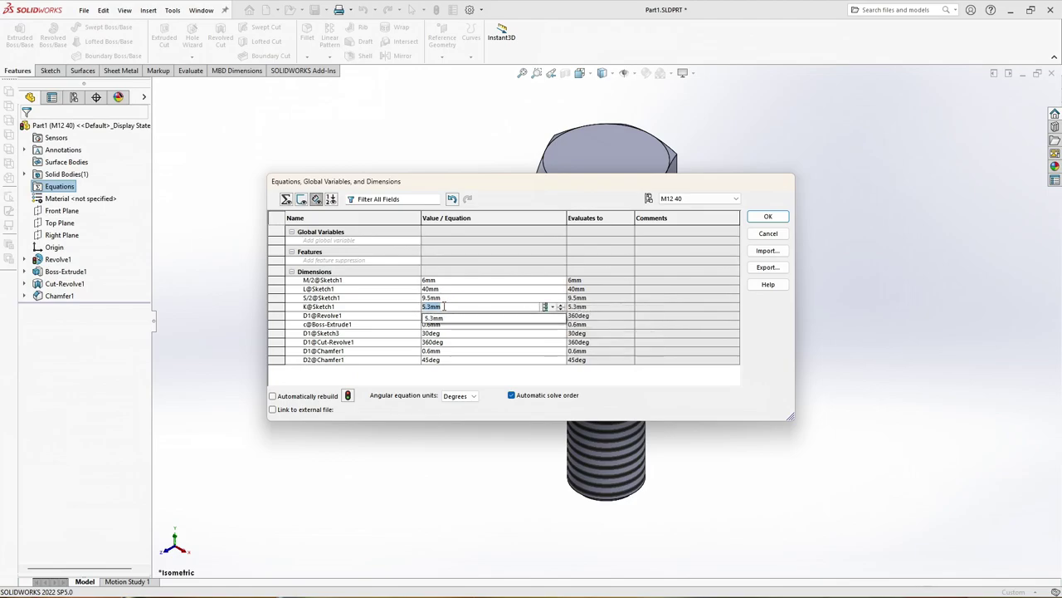
text(7.5)
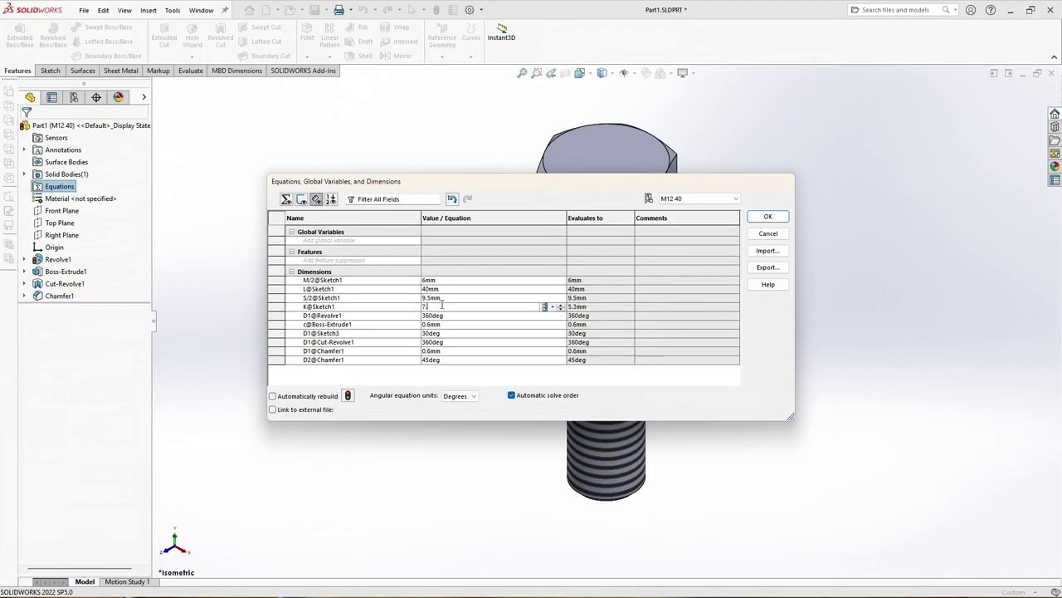
click(552, 307)
click(564, 322)
click(457, 316)
Limit c@Boss-Extrude1 to this configuration, set D1@Chamfer1 to 0.9mm, and apply.
click(459, 324)
click(552, 325)
click(590, 338)
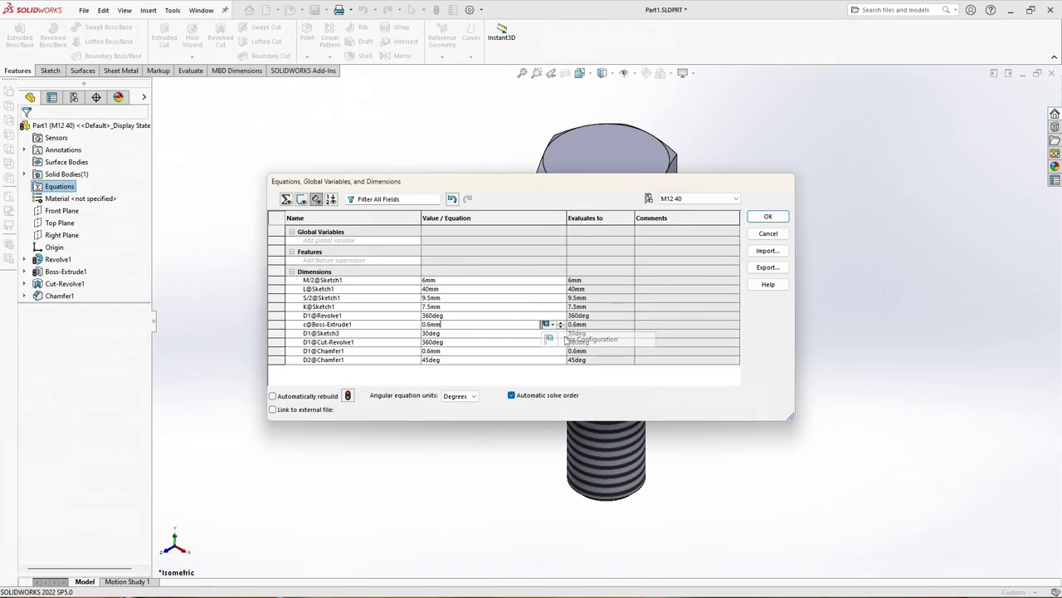
click(451, 333)
click(453, 342)
click(455, 350)
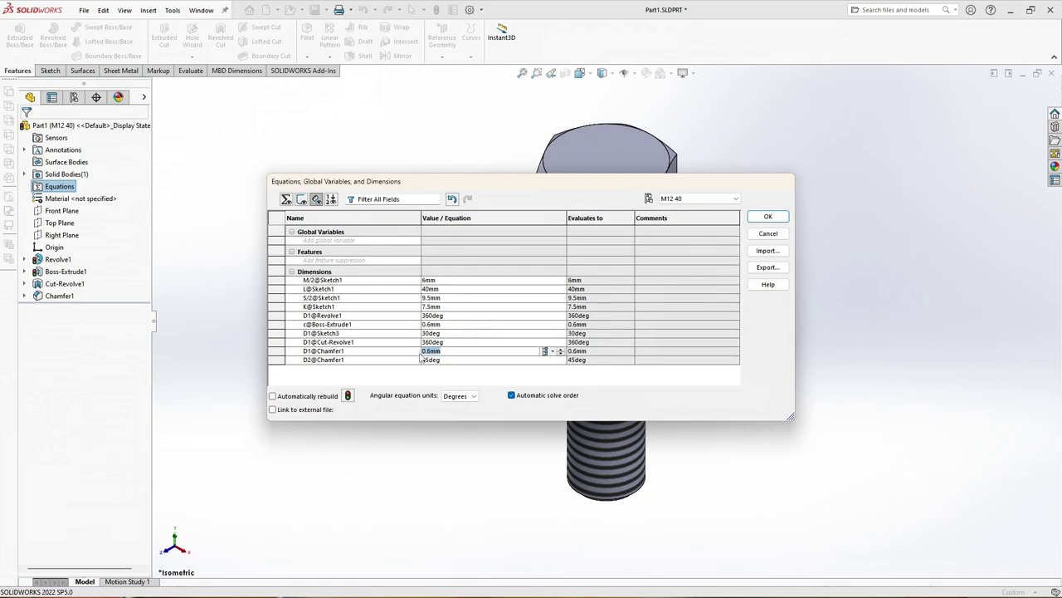
text(09)
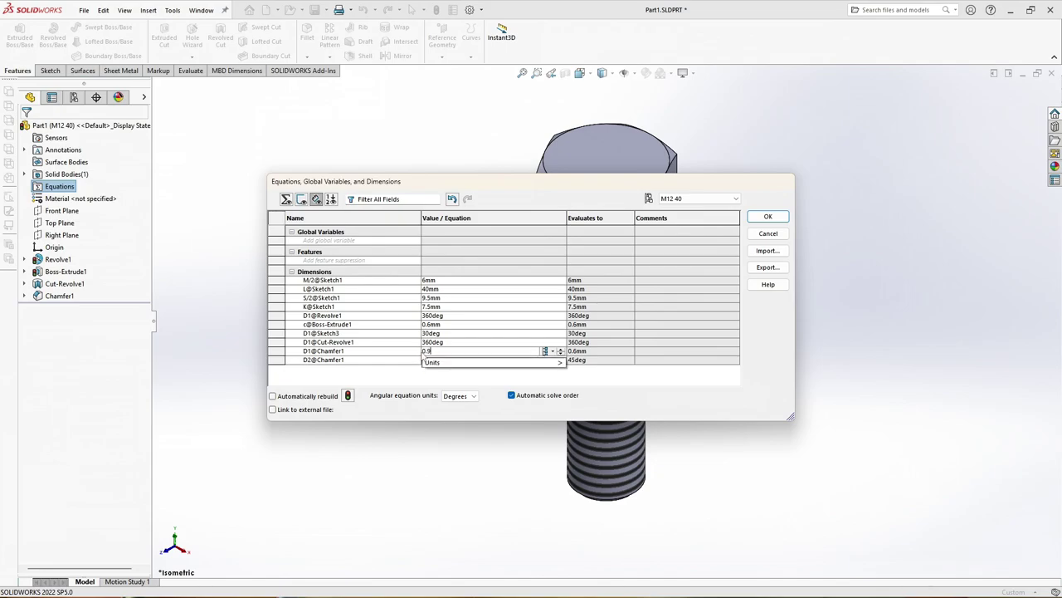
click(551, 350)
click(572, 363)
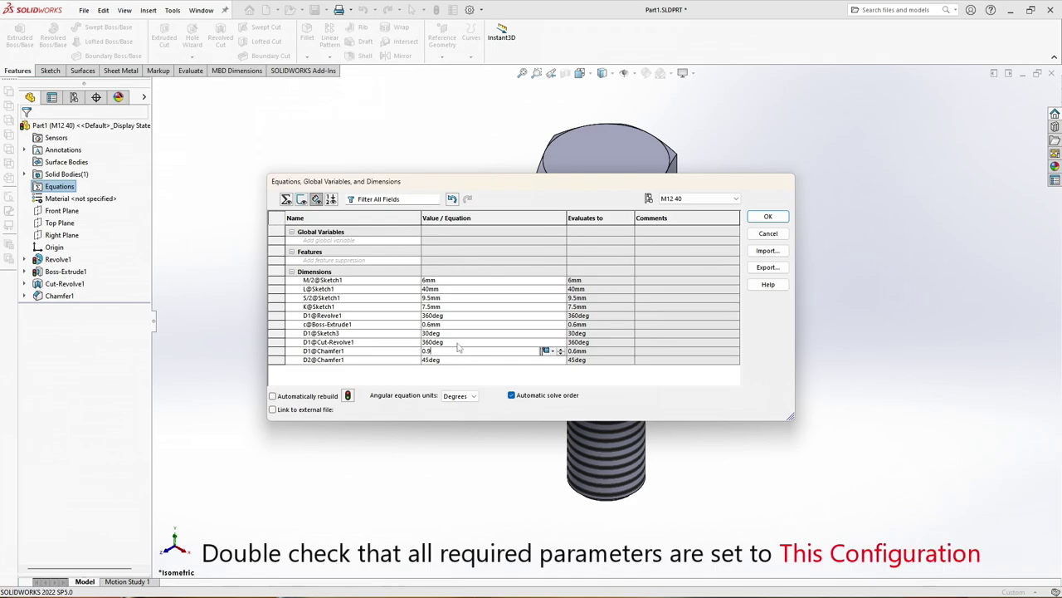
text(mm)
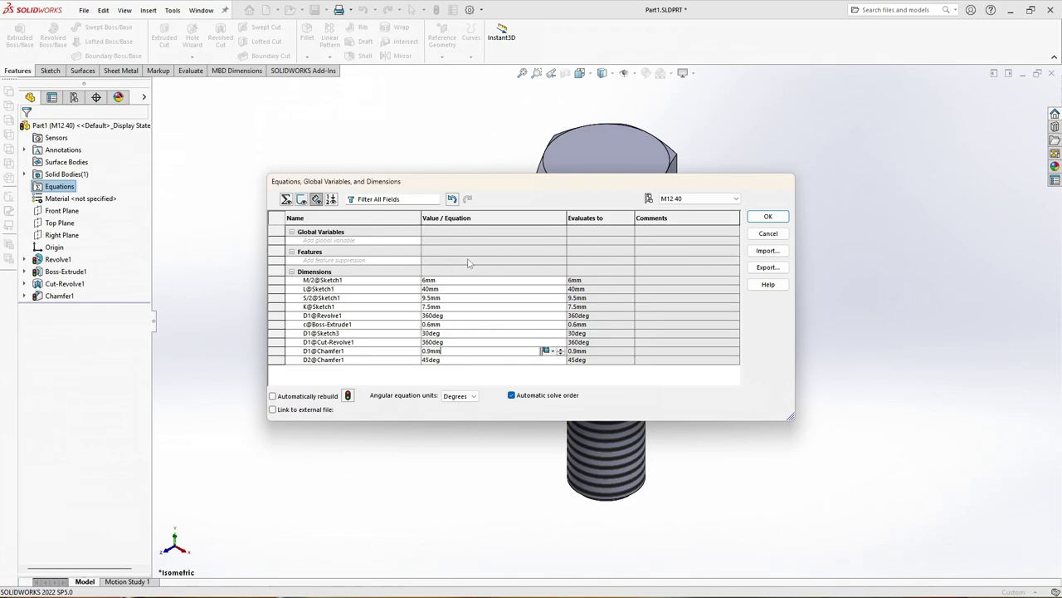
click(767, 217)
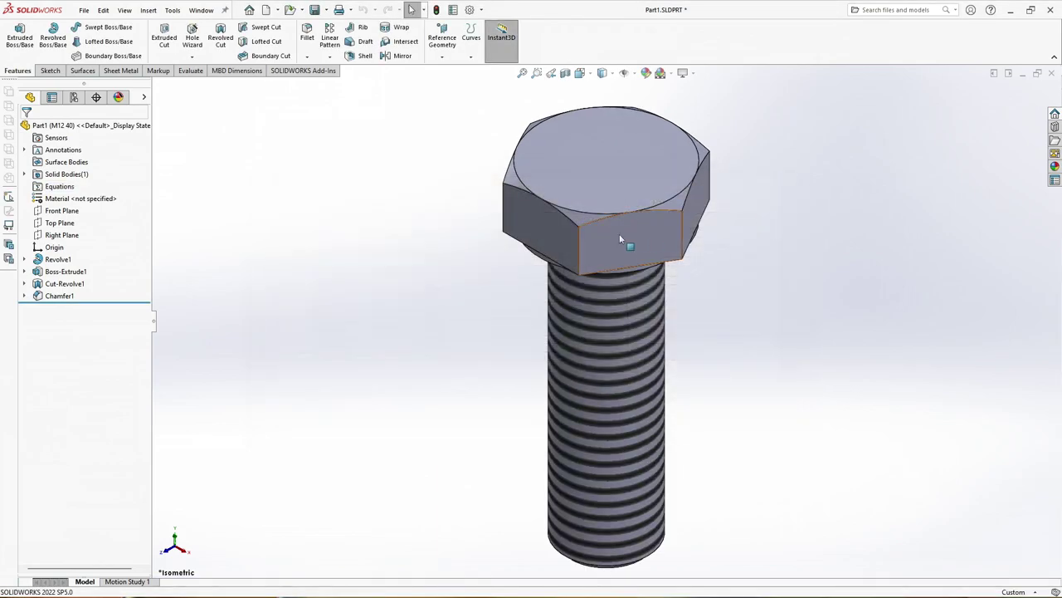
Toggle between the M8 35 and M12 40 configurations, leaving M8 35 active.
click(73, 97)
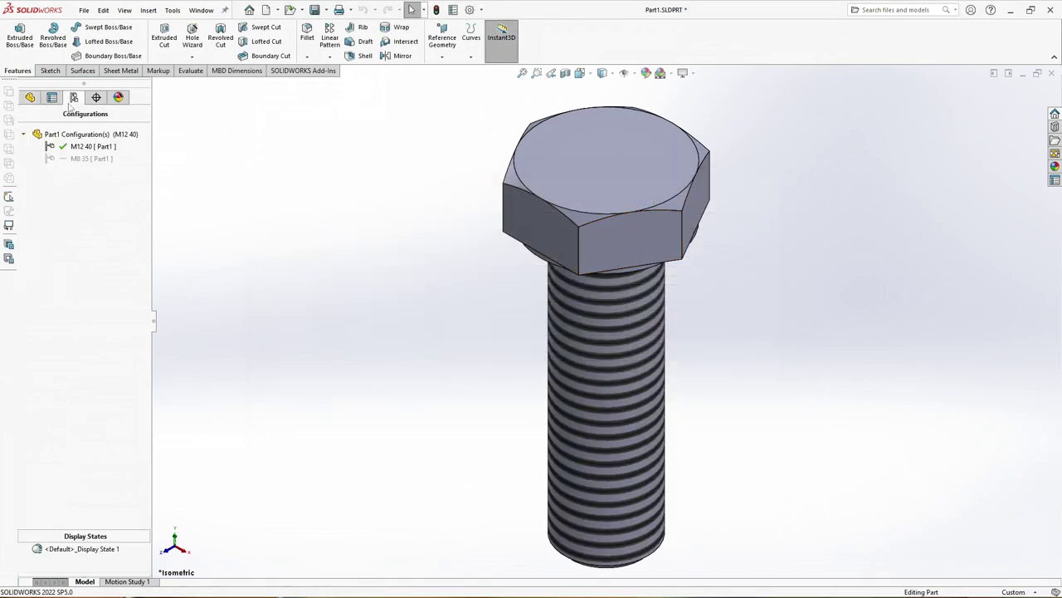
double_click(83, 158)
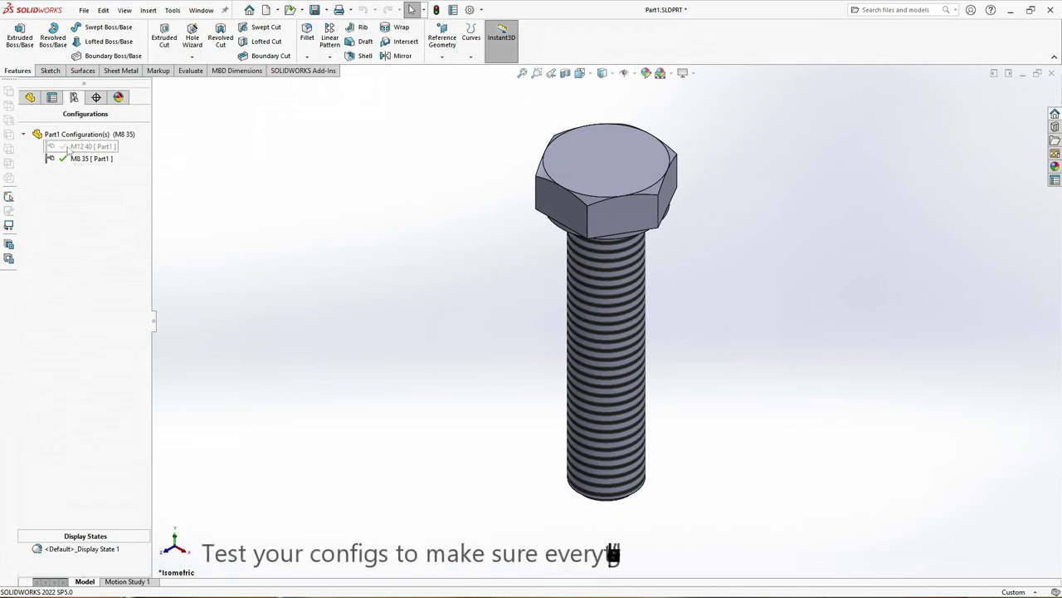
double_click(83, 146)
double_click(83, 158)
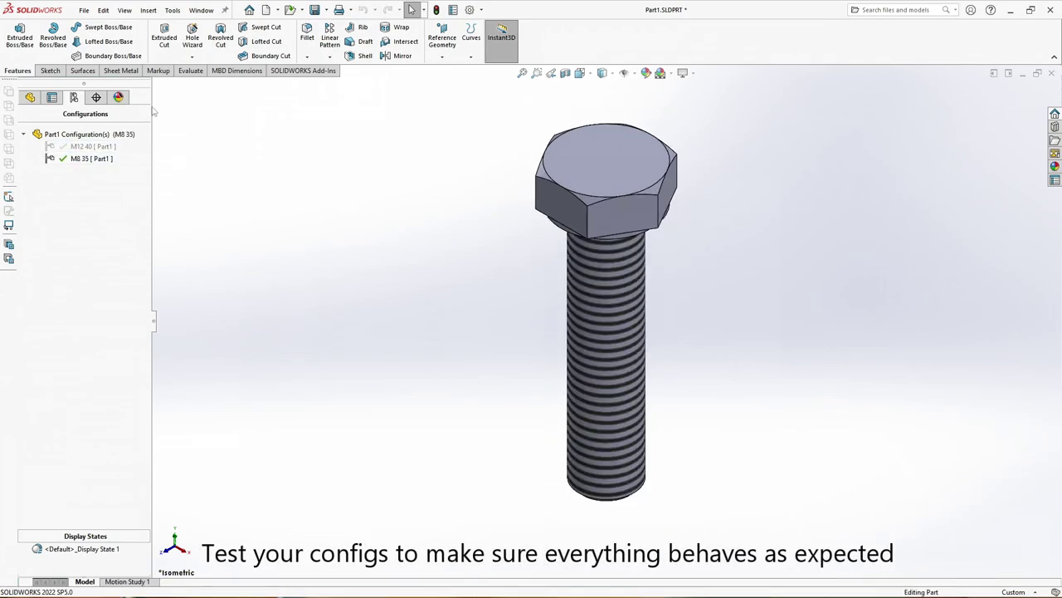
click(30, 97)
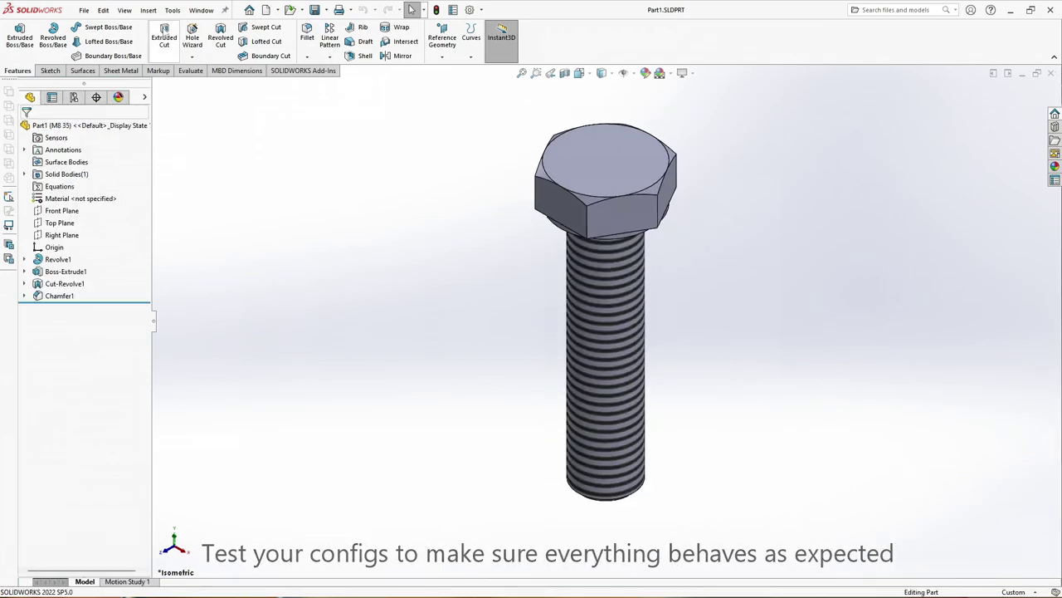
click(148, 10)
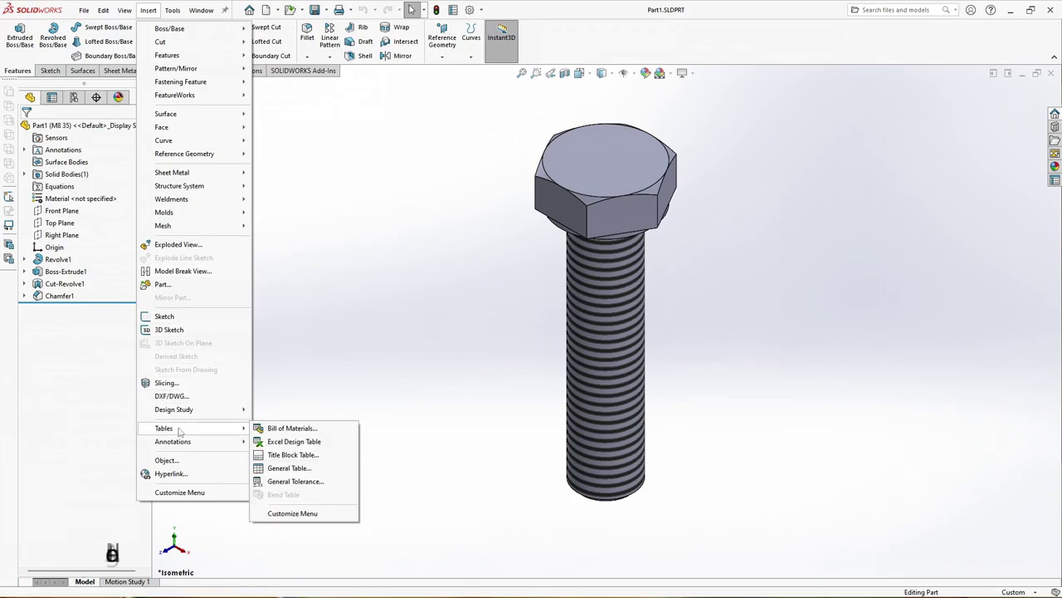
Insert an auto-created Excel design table with Block model edits, no new parameters, configurations or drop-downs.
click(295, 442)
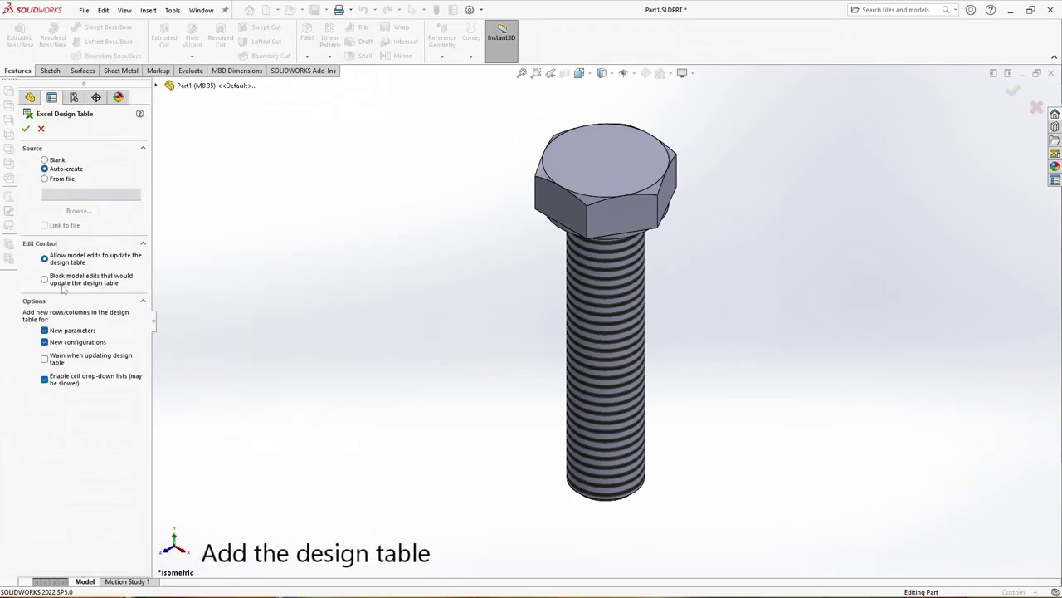
click(44, 330)
click(44, 341)
click(45, 379)
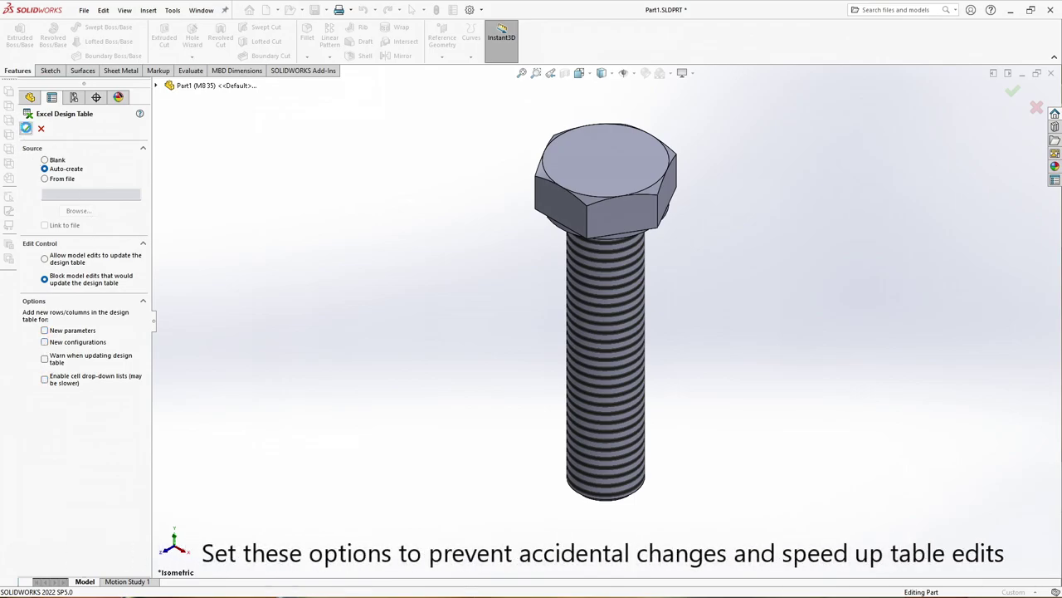
click(25, 128)
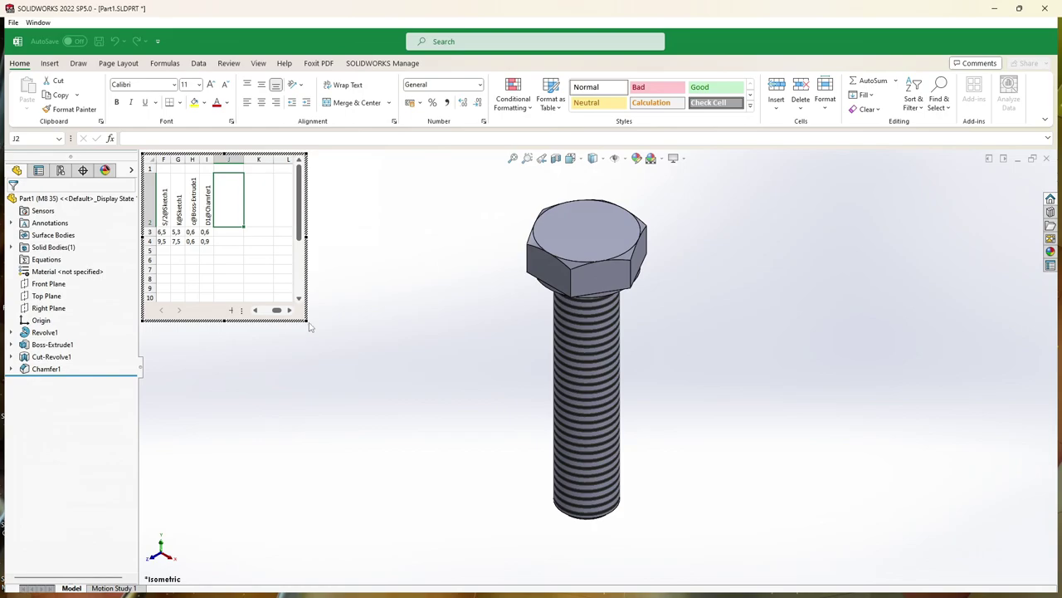
Enlarge the embedded sheet and delete the $DESCRIPTION and $COLOR columns.
drag(308, 321, 573, 385)
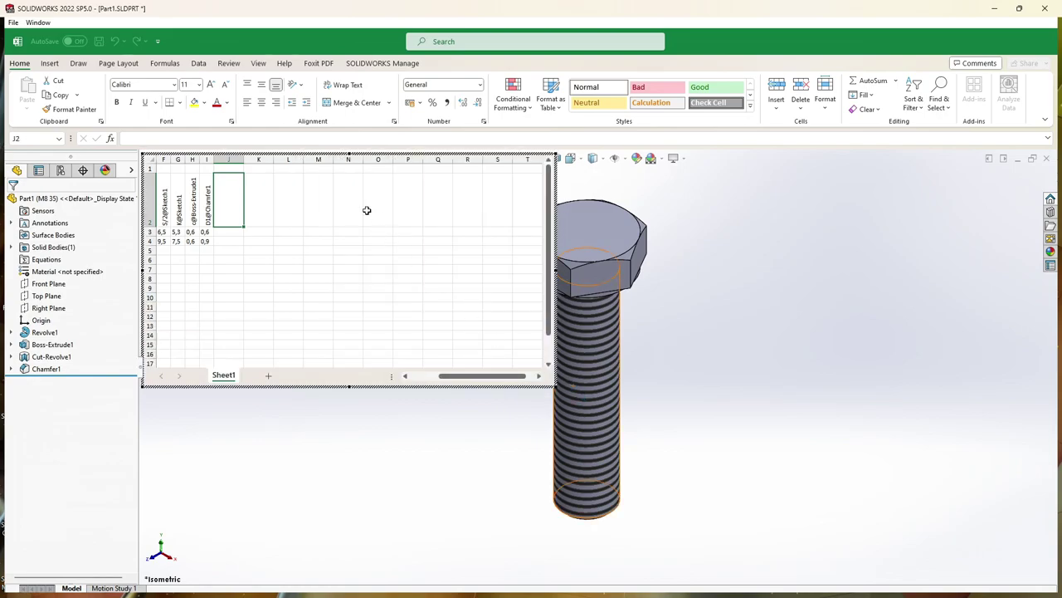
click(426, 378)
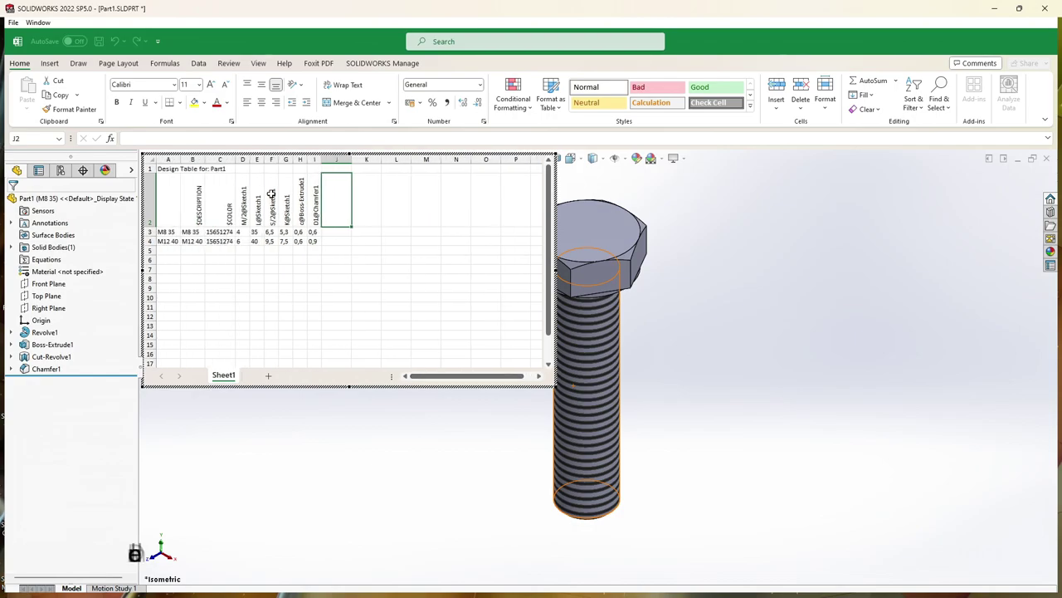
click(193, 159)
right_click(195, 161)
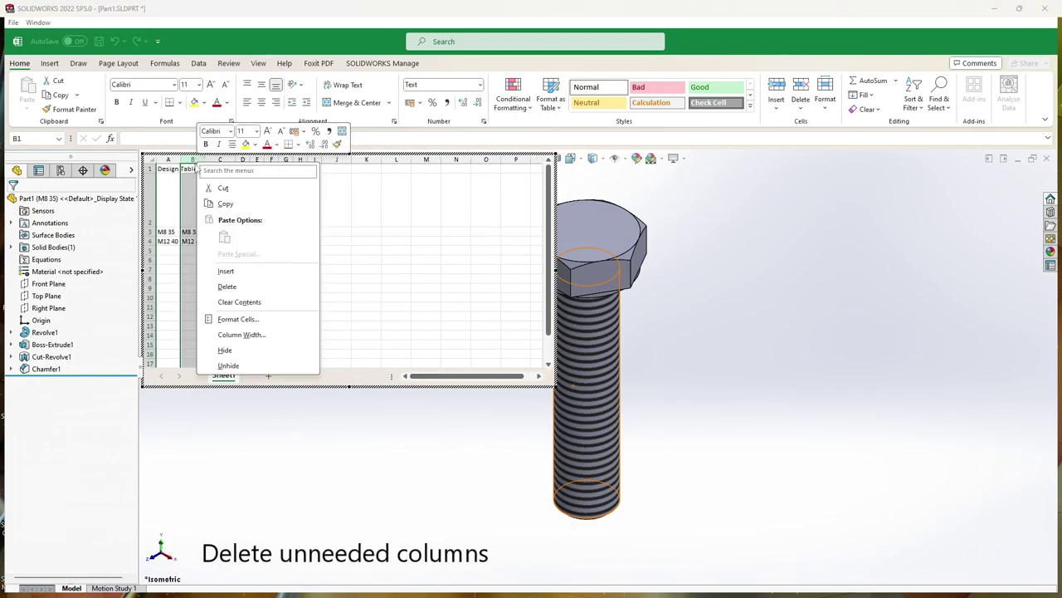
click(222, 287)
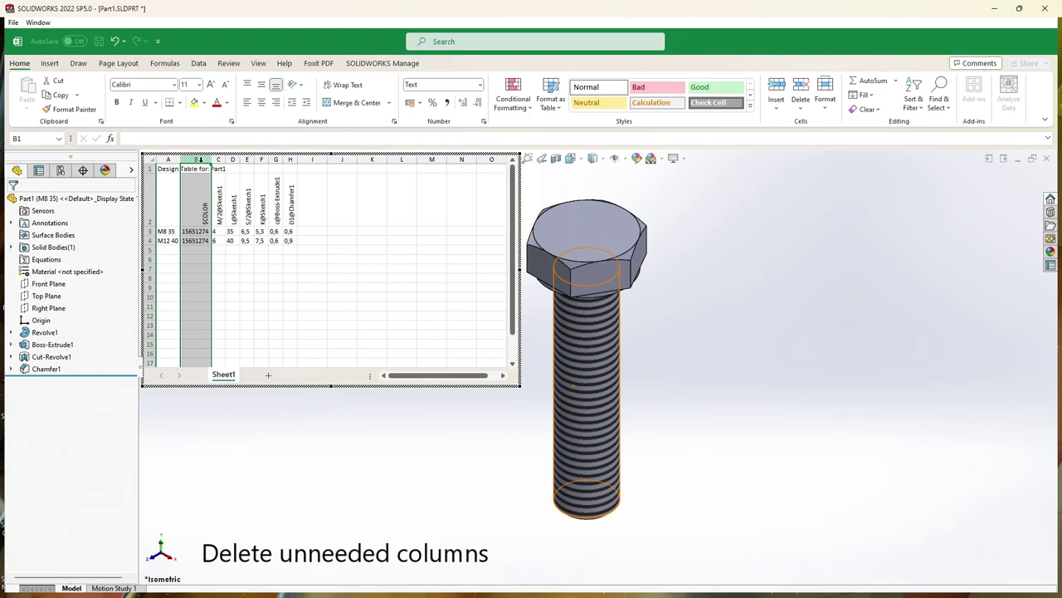
right_click(199, 158)
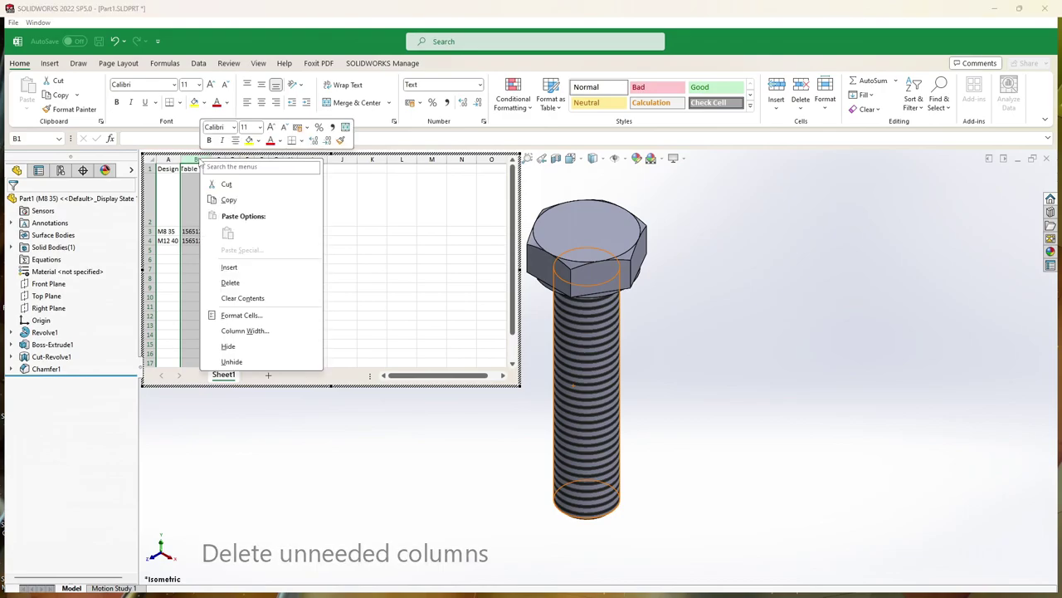
click(224, 282)
click(225, 268)
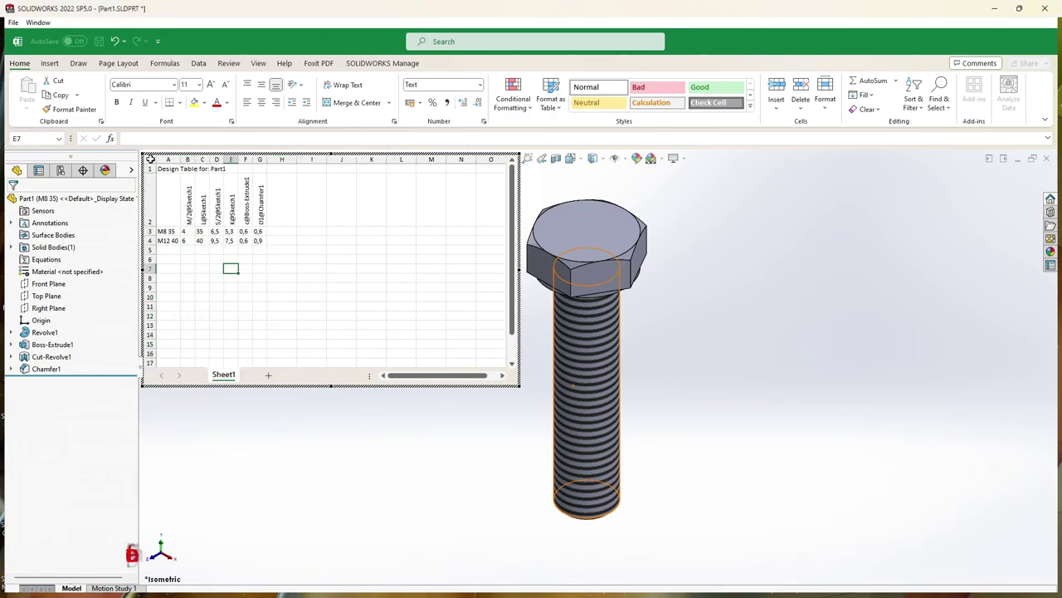
click(151, 159)
ctrl+click(147, 168)
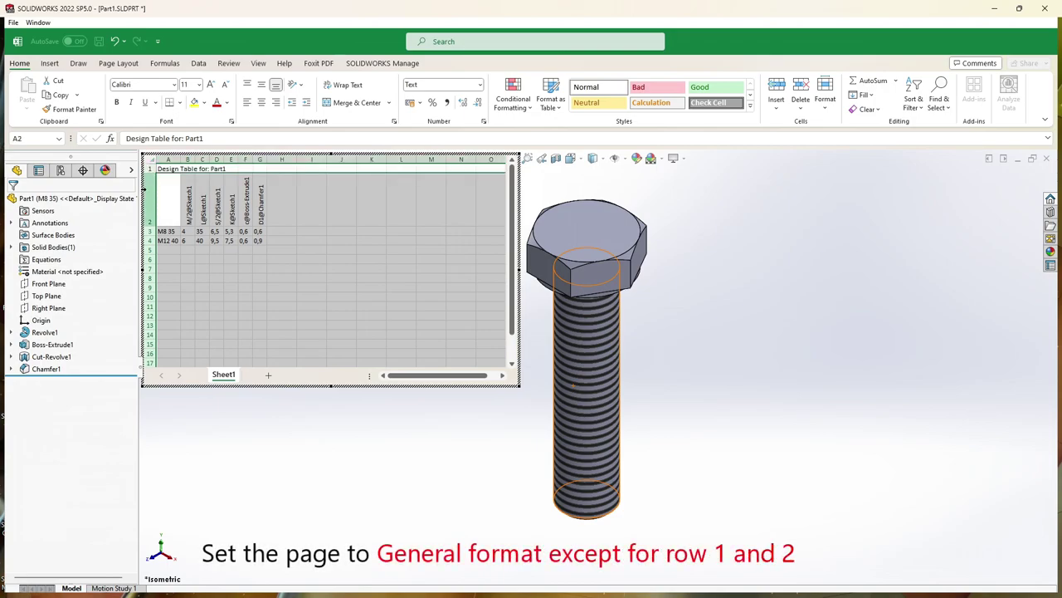
Apply General number format to all rows below the two header rows.
ctrl+click(149, 212)
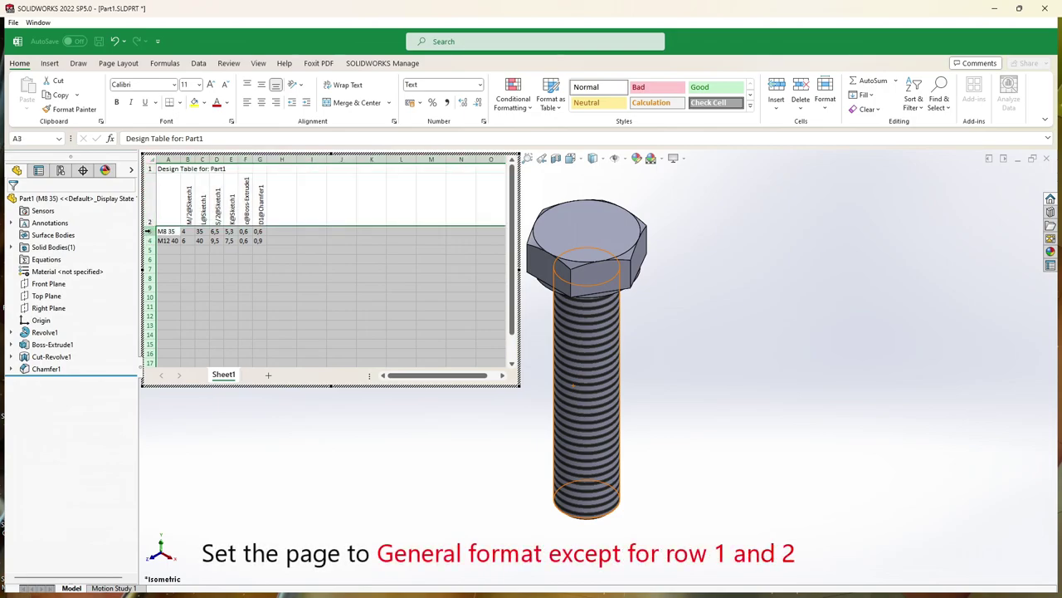
right_click(148, 231)
click(184, 390)
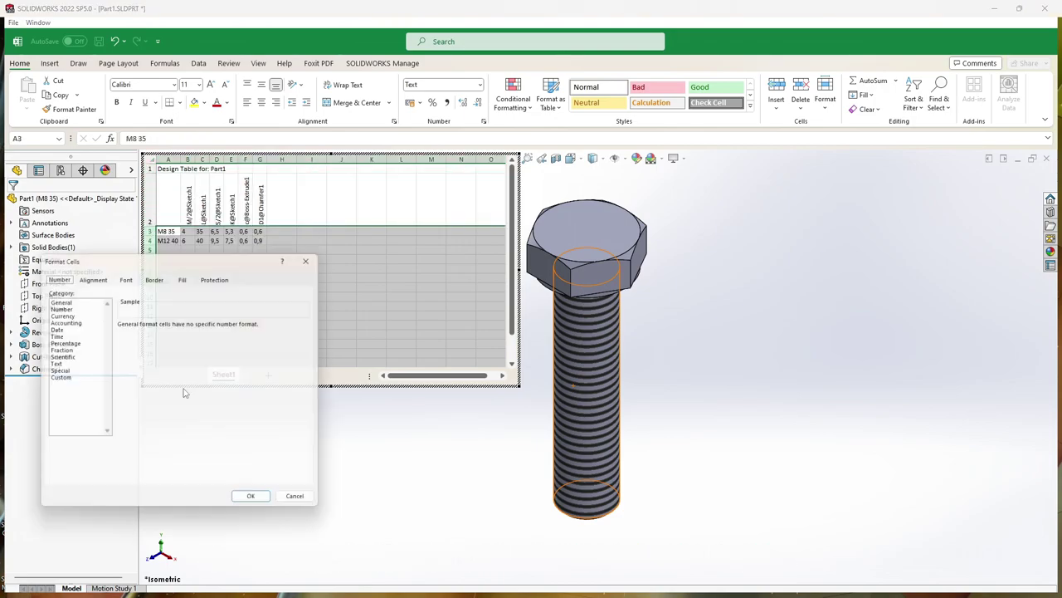
click(60, 300)
click(249, 503)
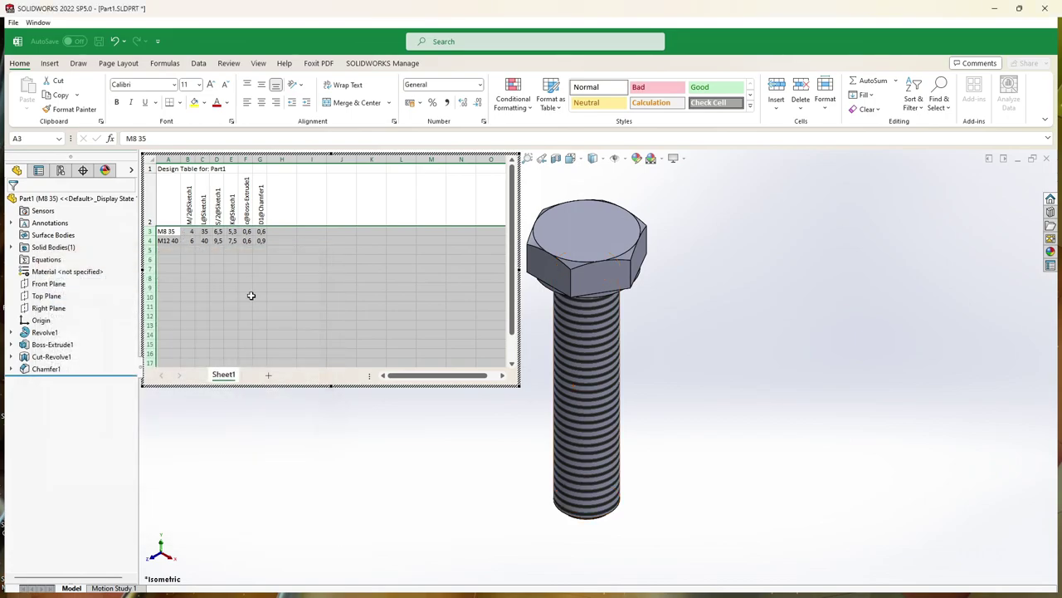
click(303, 211)
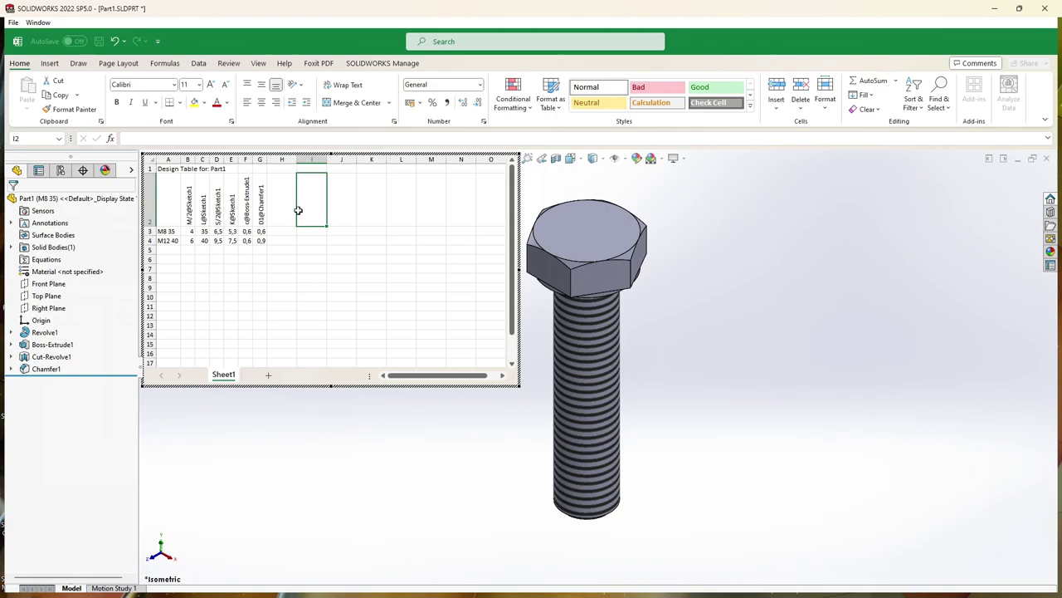
Keep calculation on Automatic and turn on Show Formulas.
click(165, 63)
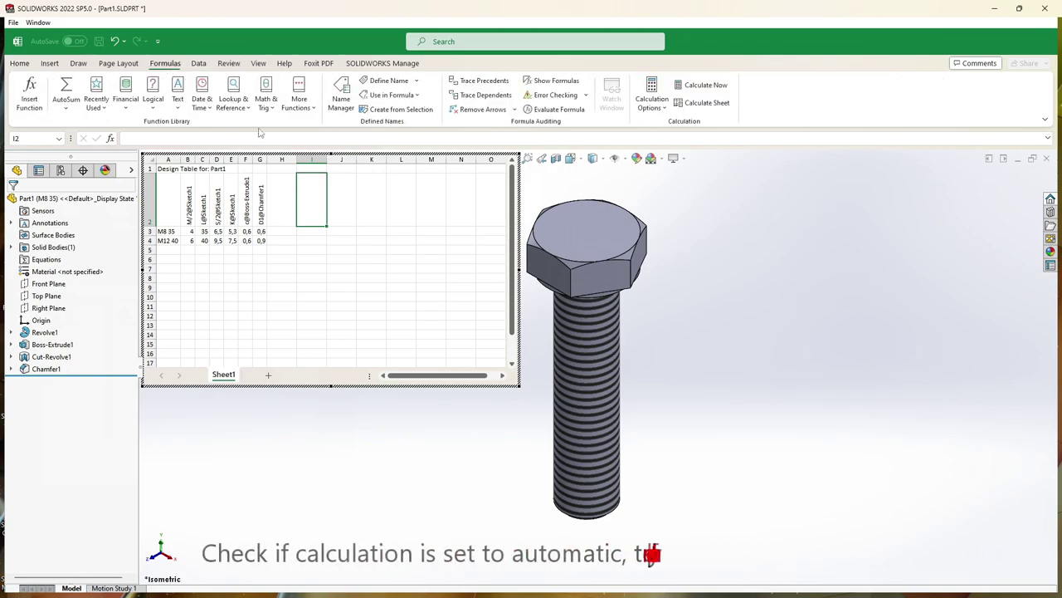
click(652, 103)
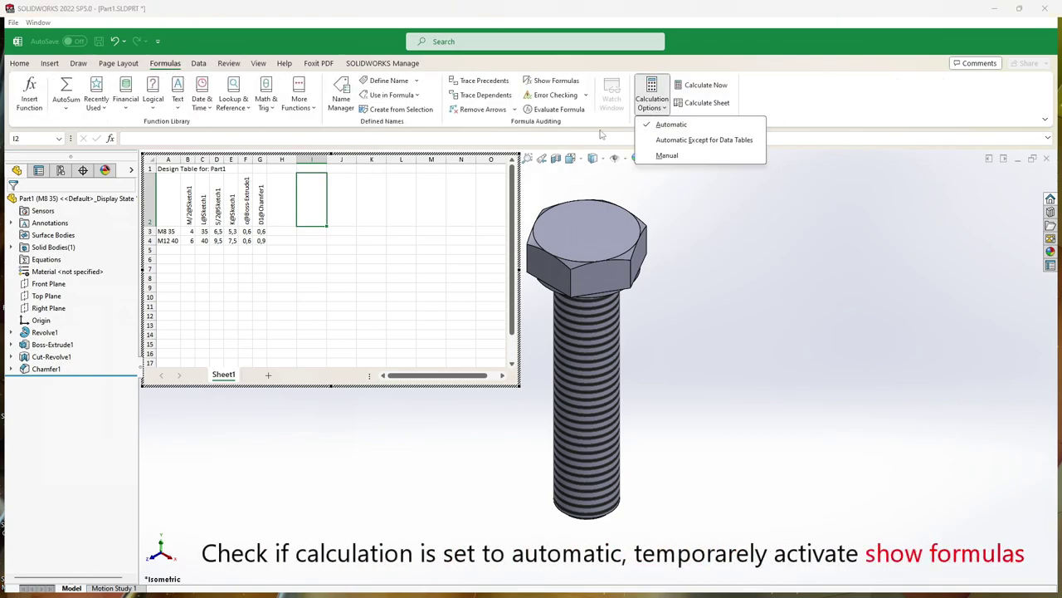
click(423, 195)
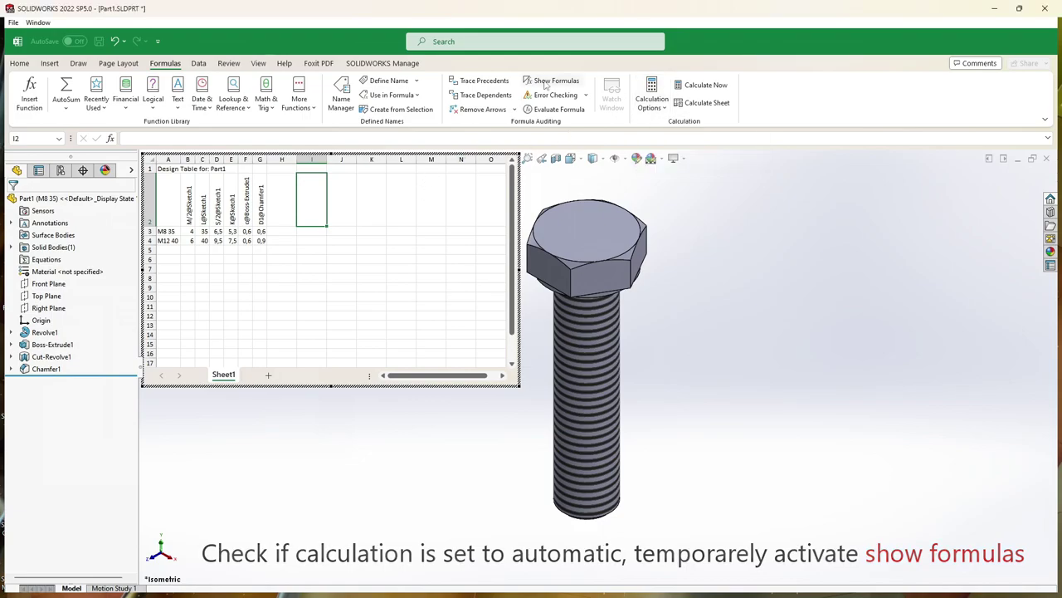
click(554, 80)
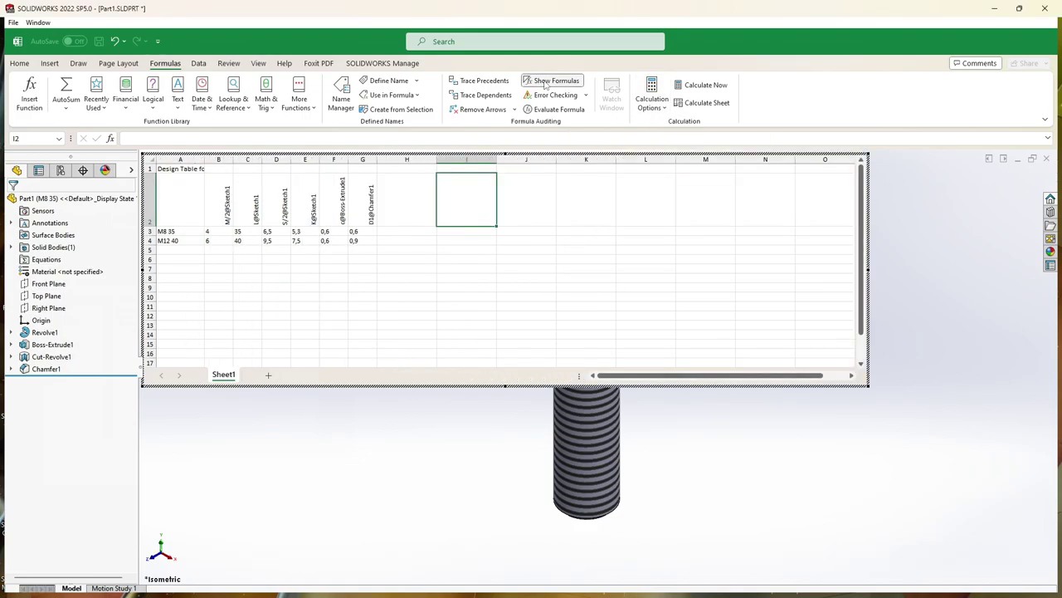
click(168, 216)
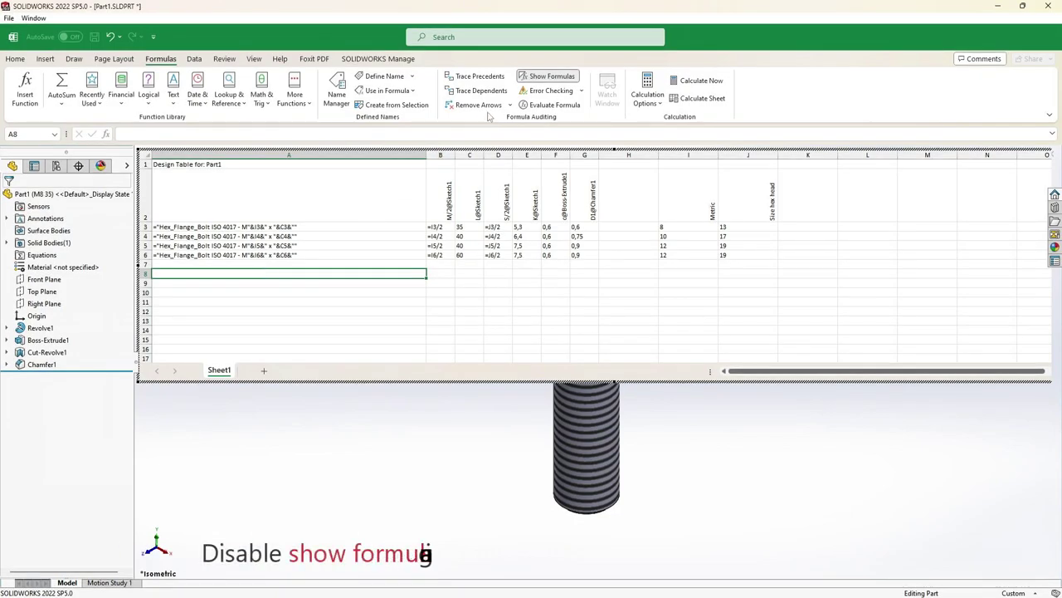
Turn Show Formulas off and close the design table to generate the four bolt configurations.
click(544, 77)
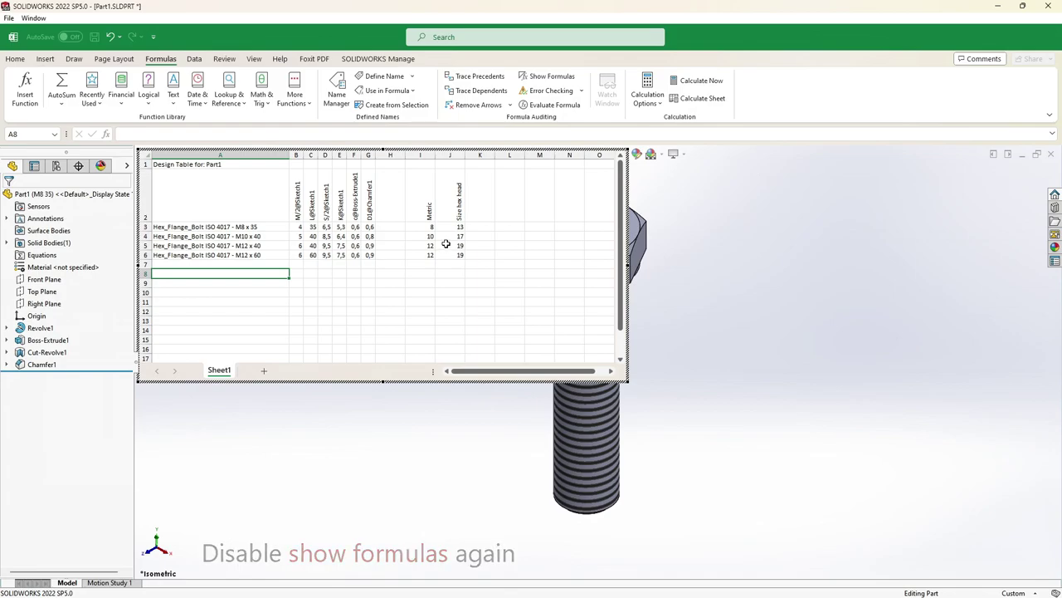
click(333, 427)
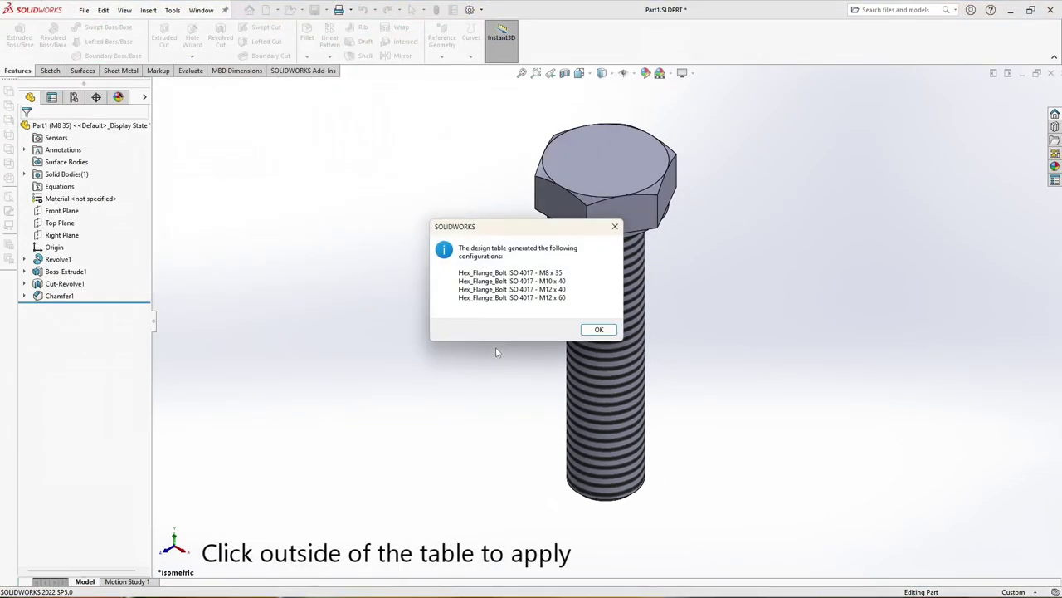
Accept the four generated ISO 4017 Hex_Flange_Bolt configurations and display the configuration list.
click(599, 329)
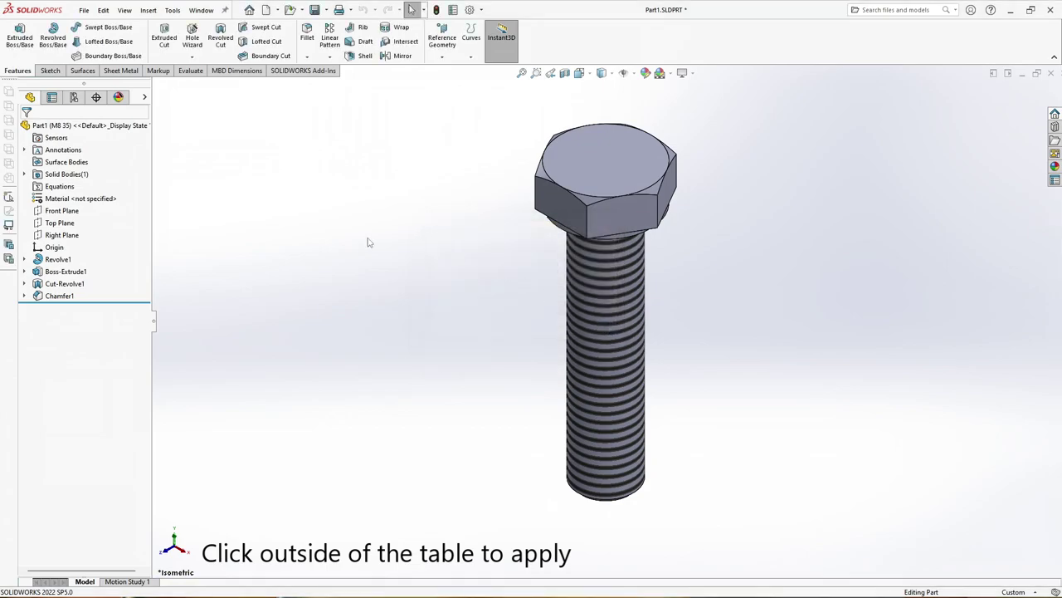
click(73, 97)
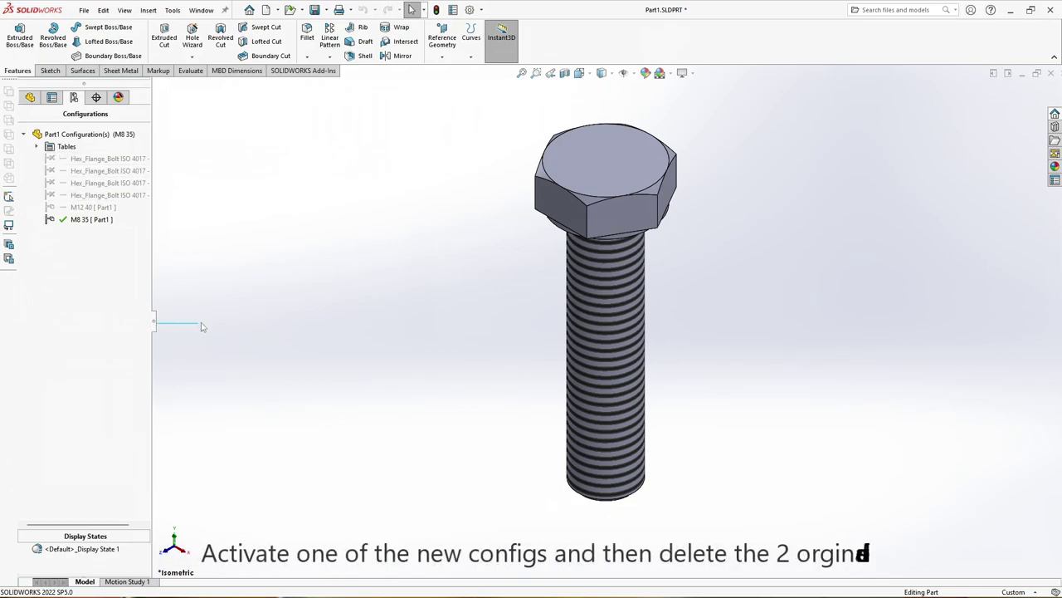
Test the M10 x 40 configuration, then delete the original M12 40 and M8 35 configurations.
drag(158, 324, 232, 321)
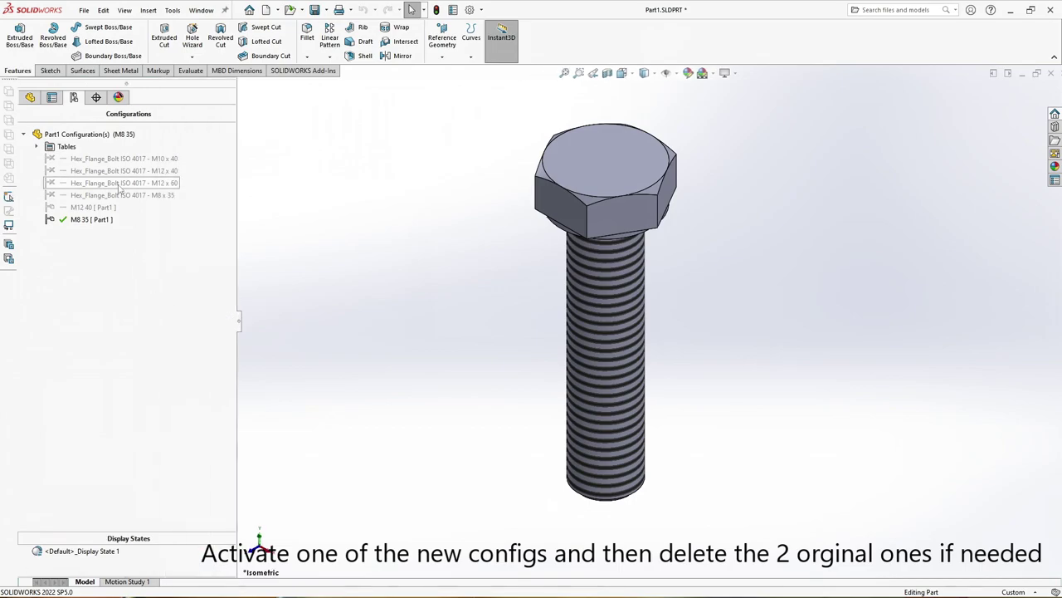
double_click(120, 162)
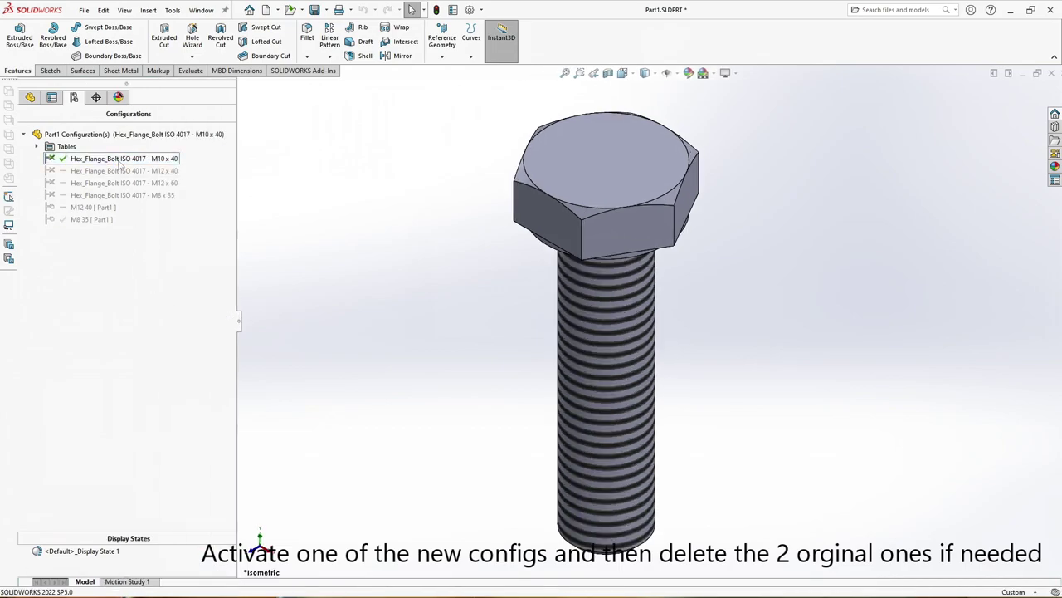
click(91, 207)
ctrl+click(83, 220)
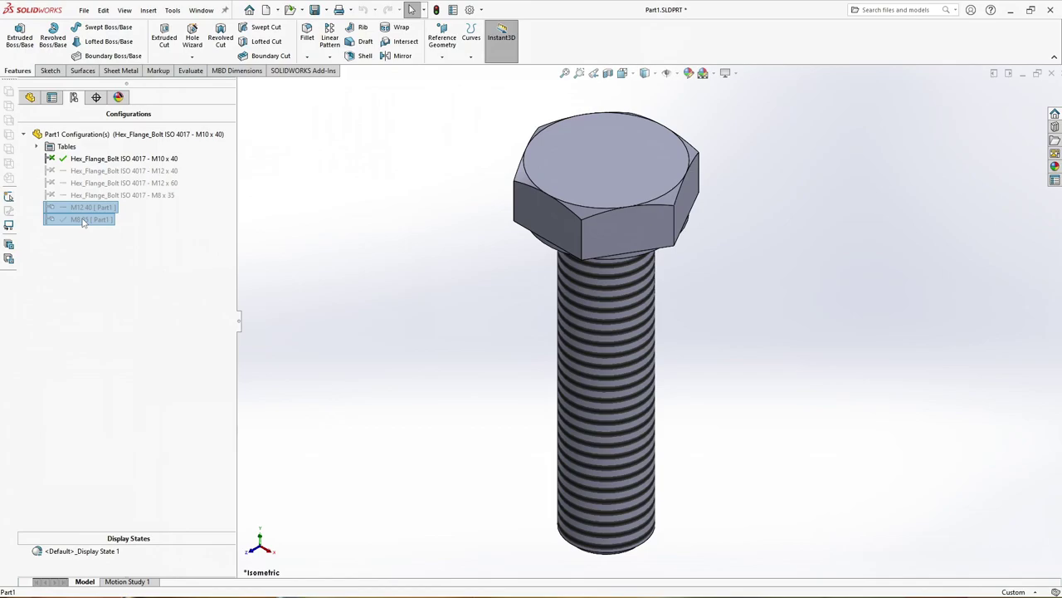
right_click(83, 219)
click(104, 271)
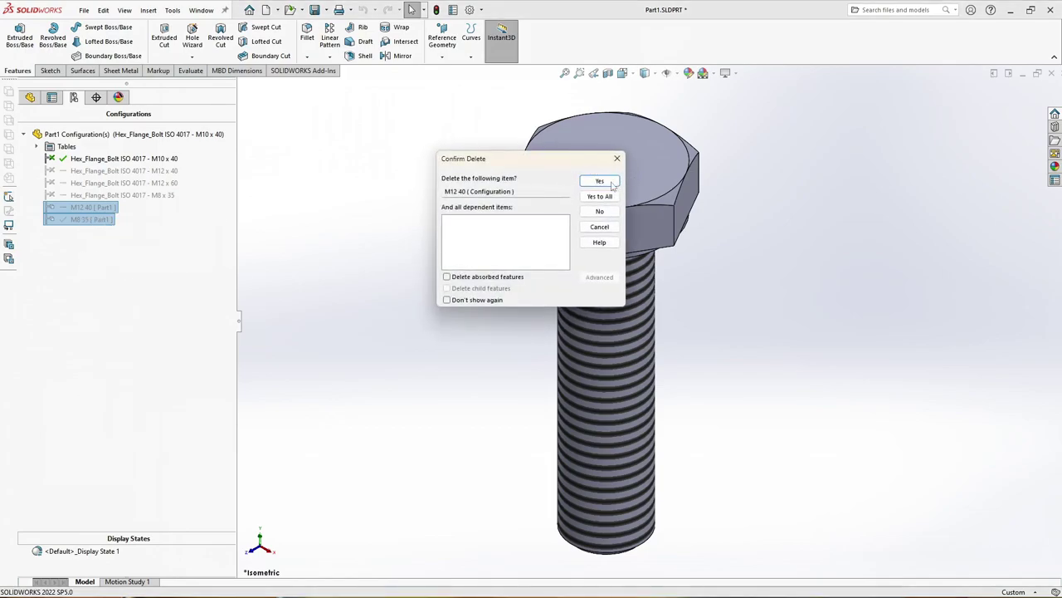
click(599, 196)
Try the M12 x 40 and M8 x 35 configurations, then drag M8 x 35 beside M10 x 40.
double_click(94, 170)
click(98, 181)
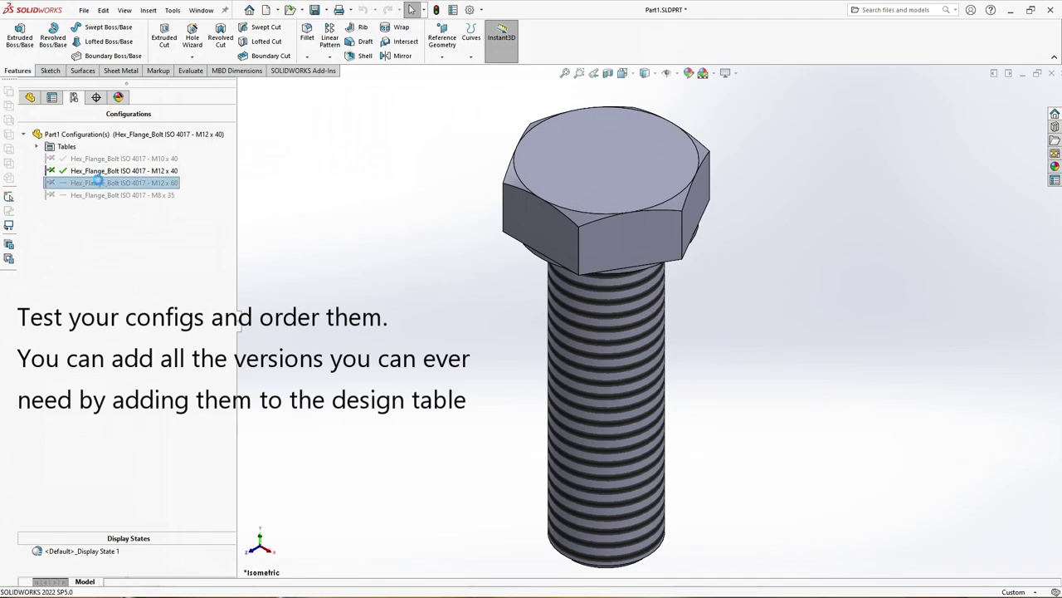
double_click(96, 195)
mouse_move(95, 195)
mouse_down()
mouse_move(87, 167)
mouse_move(78, 175)
mouse_up()
Review the M10 x 40 configuration's properties and close them.
right_click(81, 183)
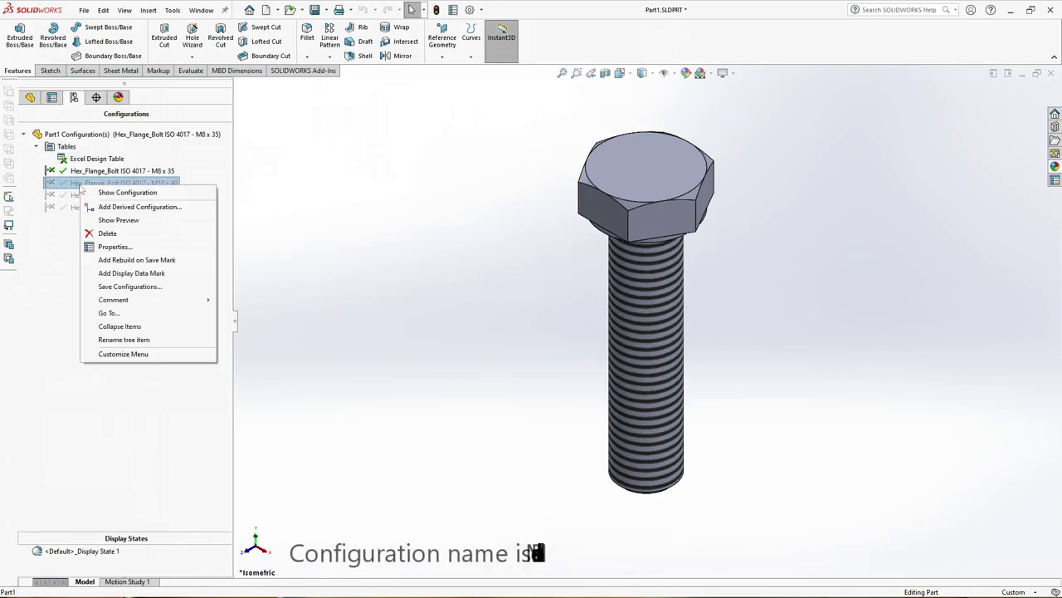
click(113, 246)
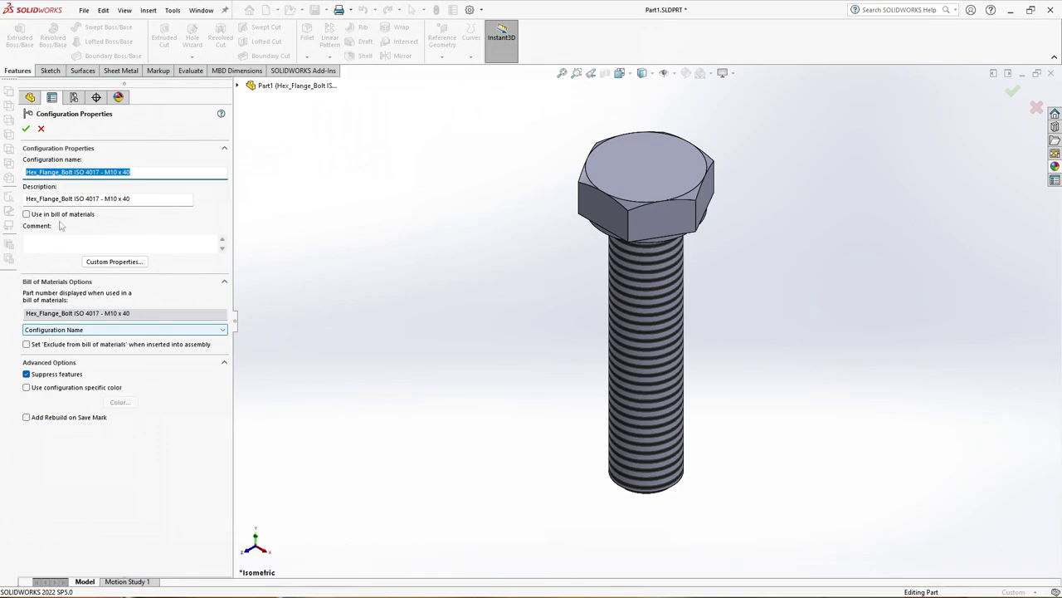
click(25, 129)
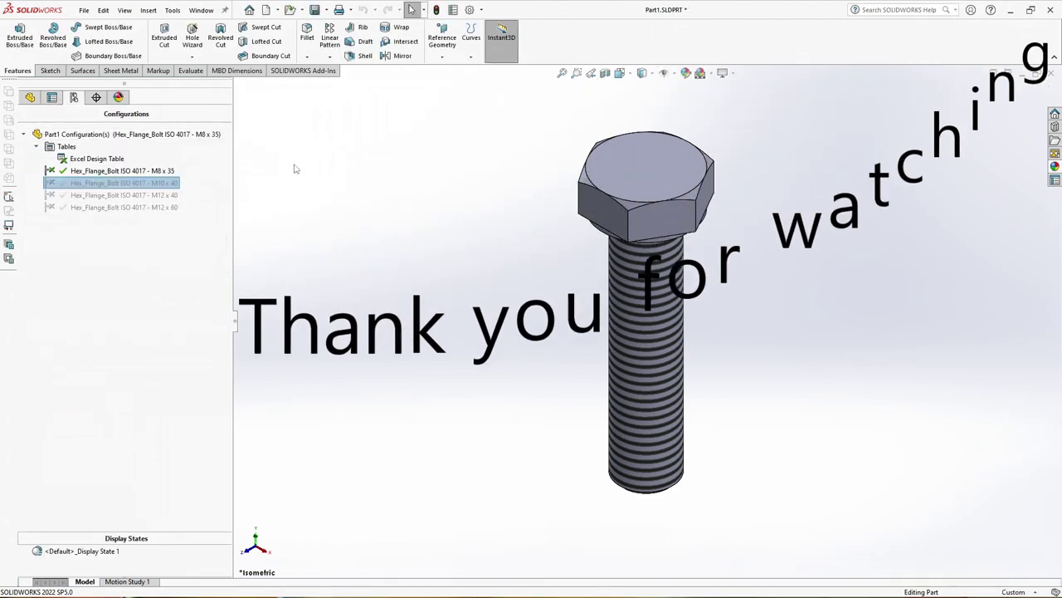